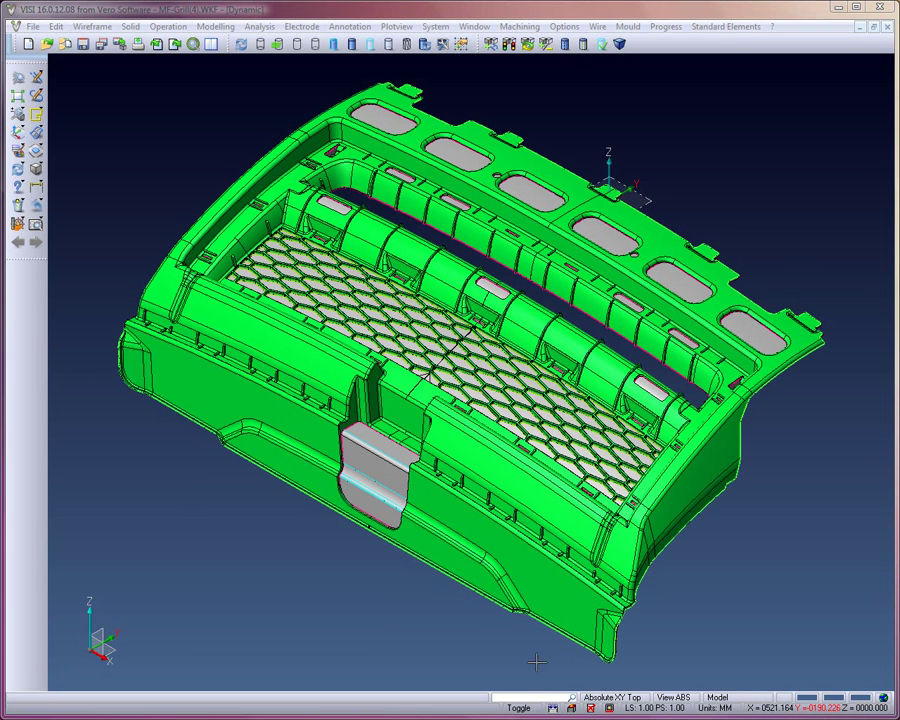
# Turn the grille to its underside slot and keep only the grill body visible.
pyautogui.click(162, 164)
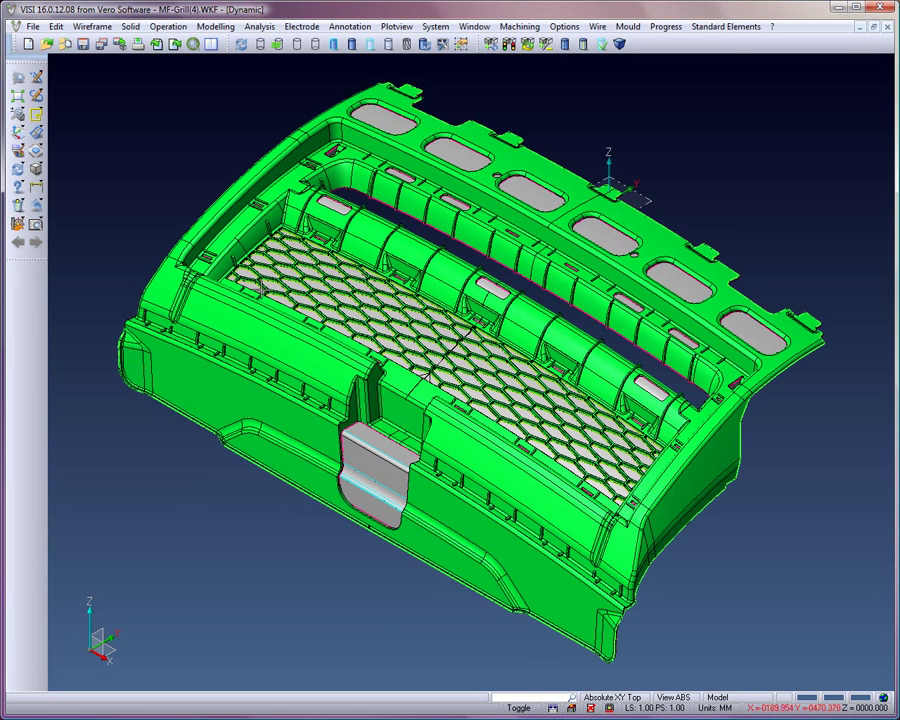
pyautogui.moveTo(186, 228)
pyautogui.mouseDown(button='middle')
pyautogui.moveTo(318, 107)
pyautogui.moveTo(433, 267)
pyautogui.moveTo(380, 290)
pyautogui.mouseUp(button='middle')
pyautogui.scroll(3, 362, 298)
pyautogui.scroll(3, 362, 298)
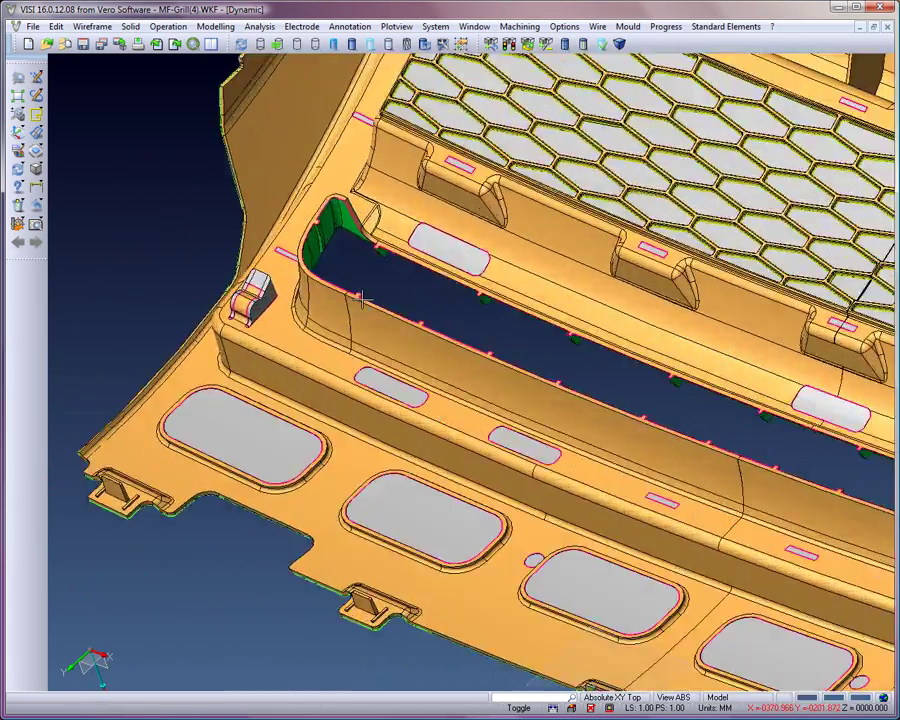
pyautogui.scroll(1, 362, 298)
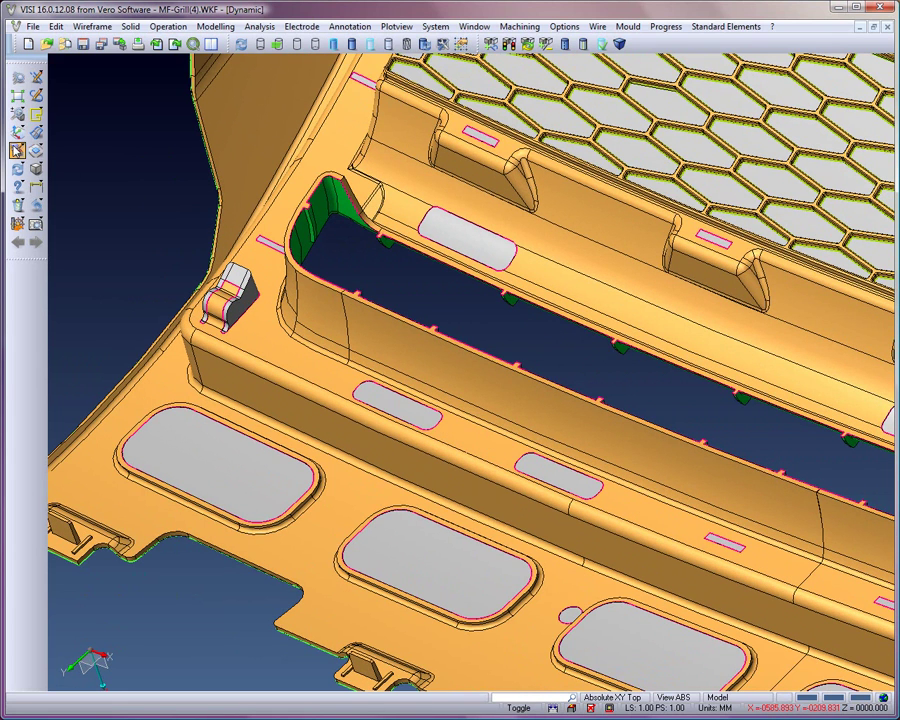
pyautogui.click(17, 150)
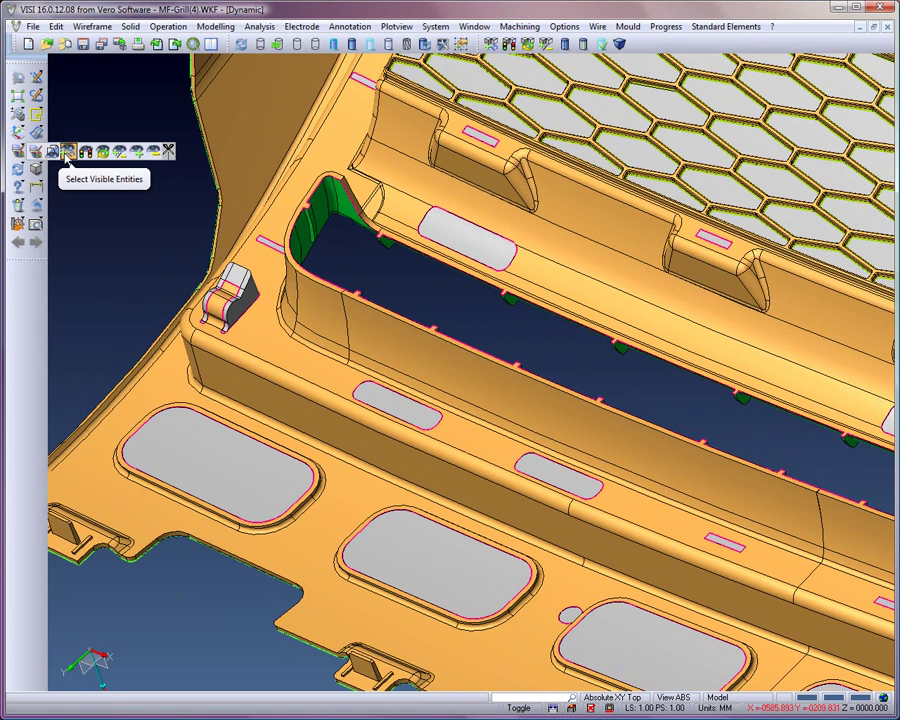
pyautogui.click(67, 152)
pyautogui.click(288, 182)
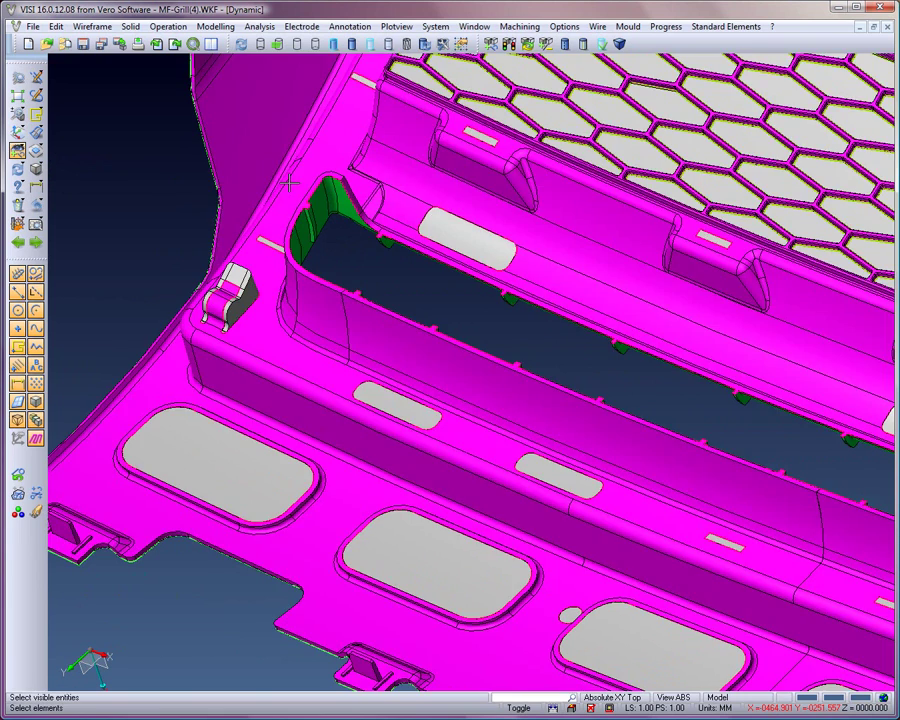
pyautogui.rightClick(287, 182)
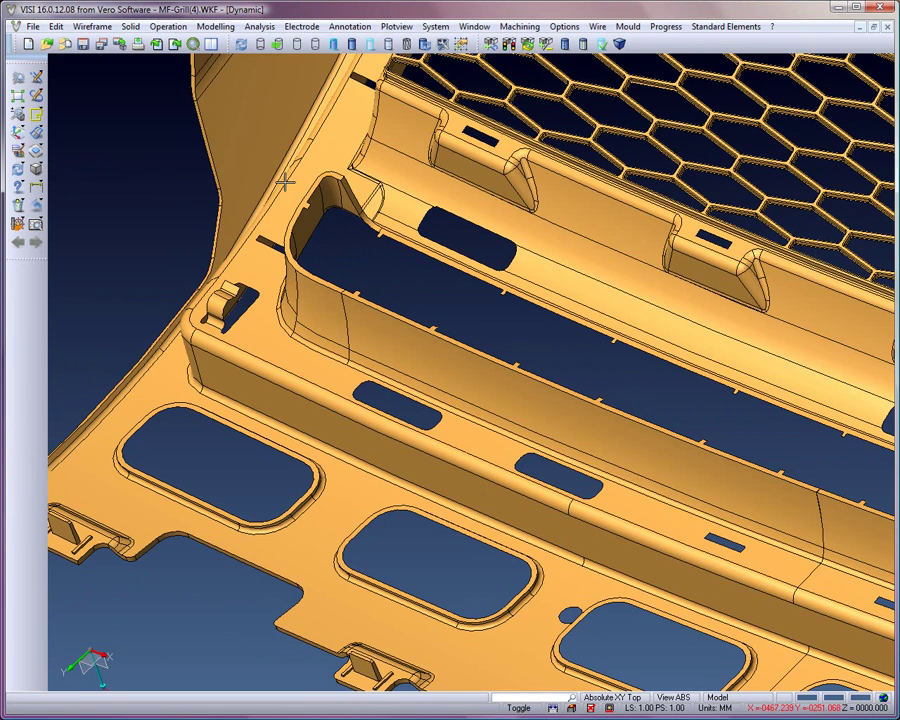
# Extract the slot's corner fillet and long side face as surfaces with Remove trimming enabled.
pyautogui.click(132, 26)
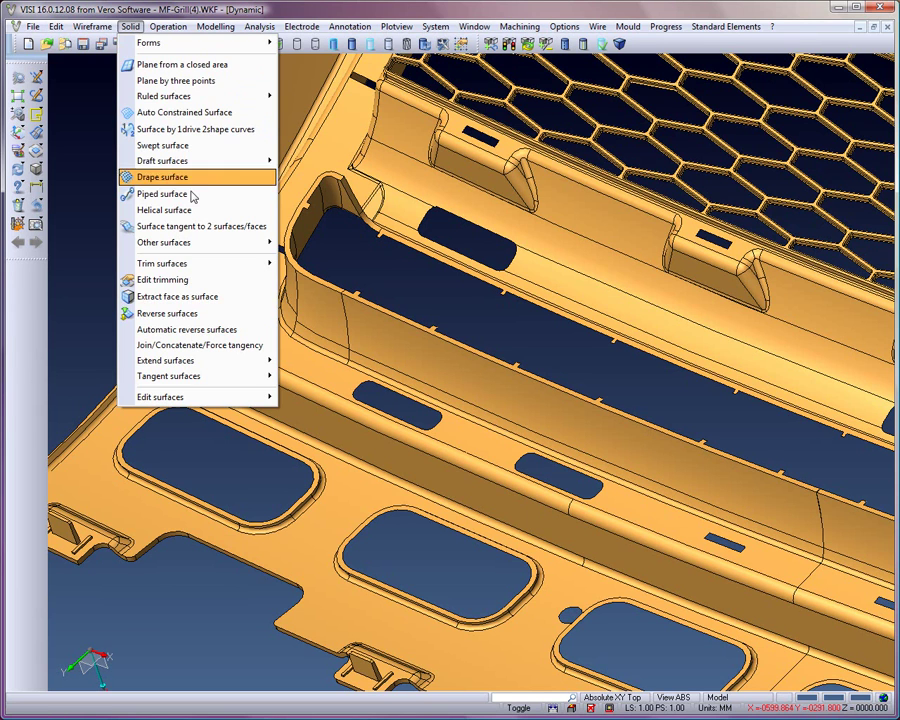
pyautogui.click(235, 296)
pyautogui.click(340, 286)
pyautogui.click(366, 300)
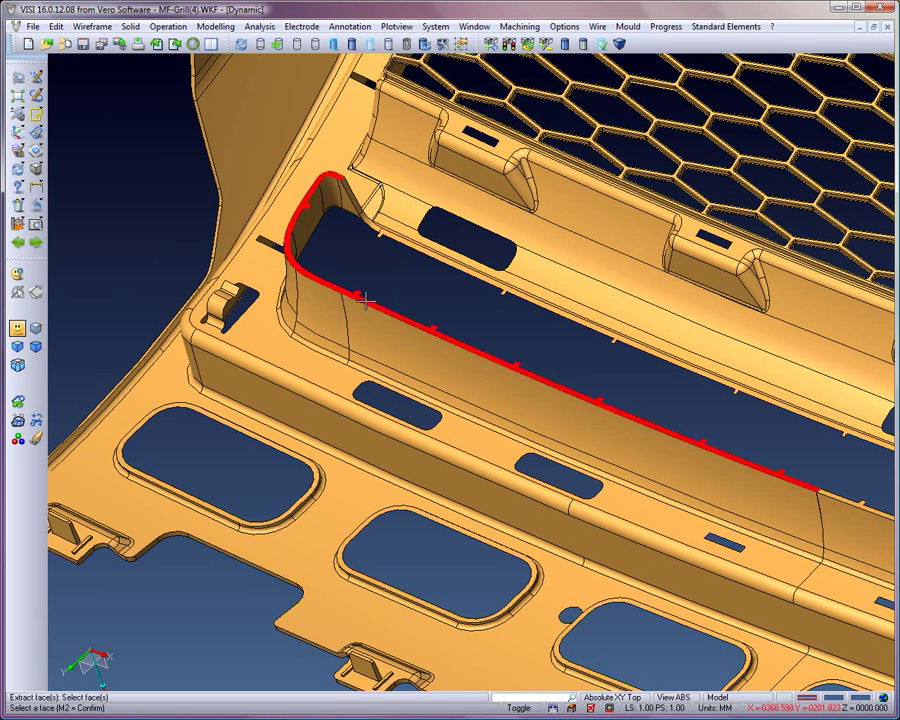
pyautogui.rightClick(366, 300)
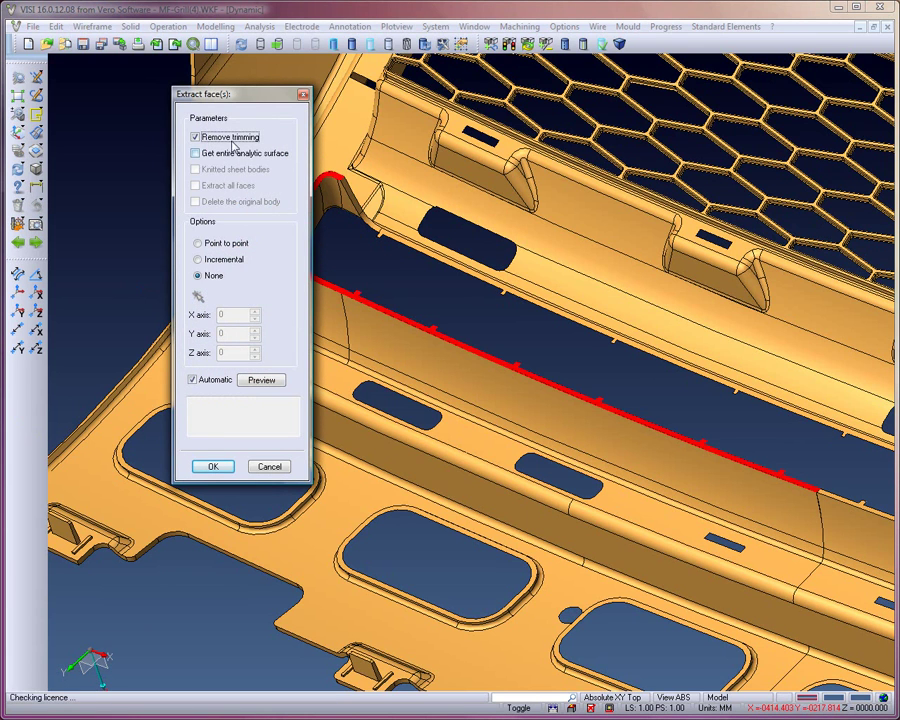
pyautogui.click(228, 138)
pyautogui.click(230, 139)
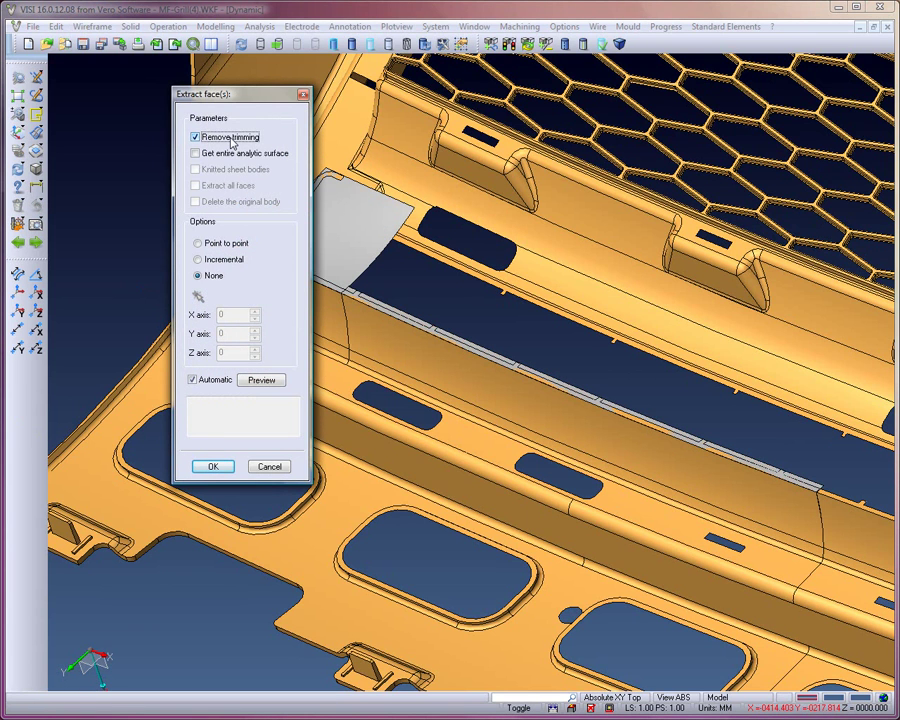
pyautogui.click(216, 467)
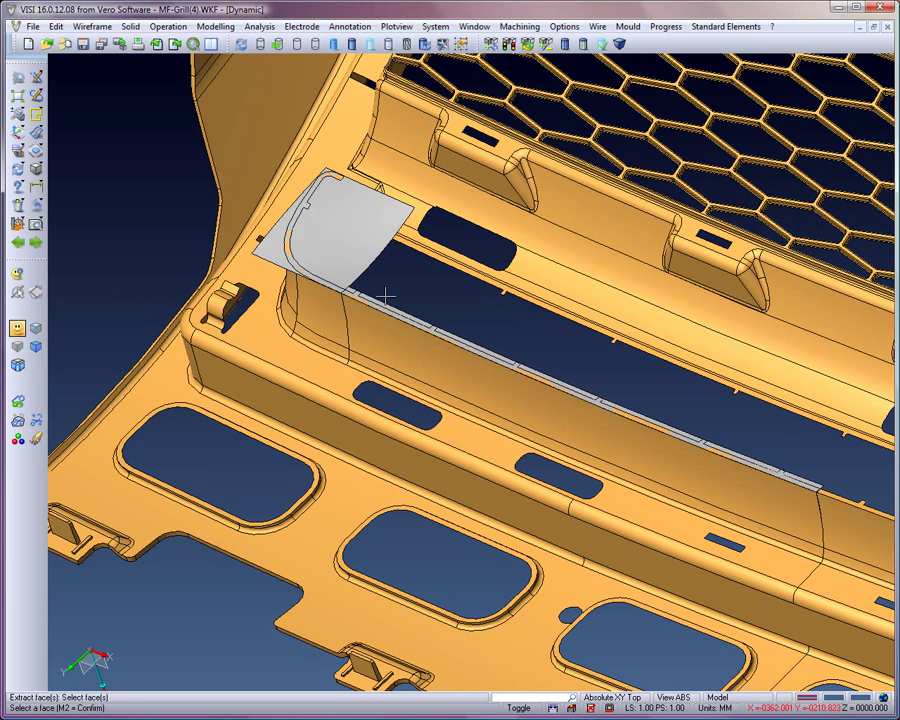
pyautogui.scroll(2, 386, 296)
pyautogui.scroll(1, 386, 296)
# Extend the extracted slot strip by a length of 20 mm.
pyautogui.click(130, 26)
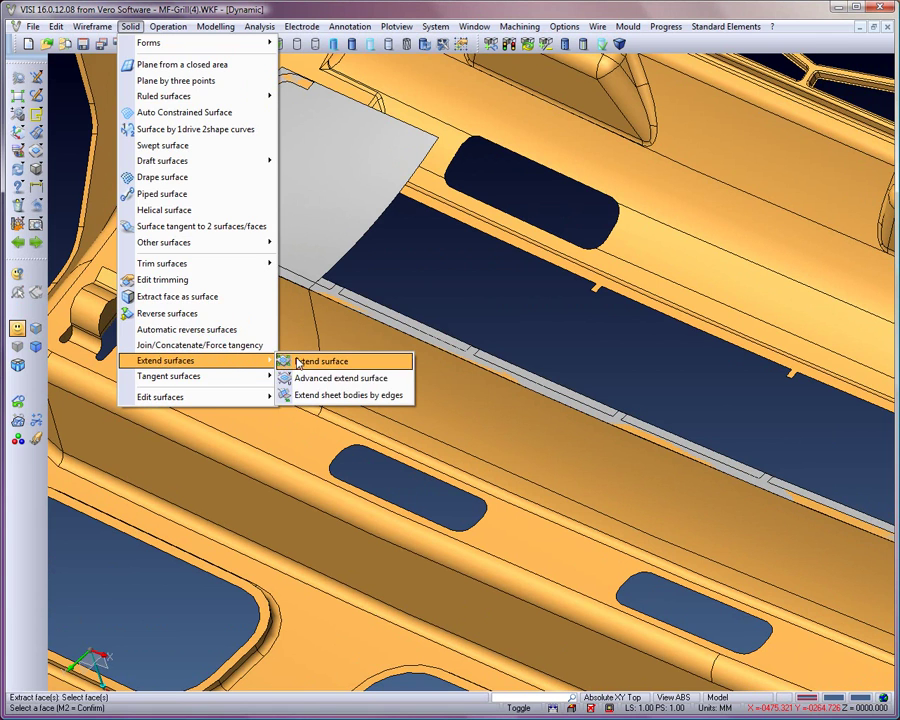
pyautogui.moveTo(165, 360)
pyautogui.click(300, 361)
pyautogui.click(413, 318)
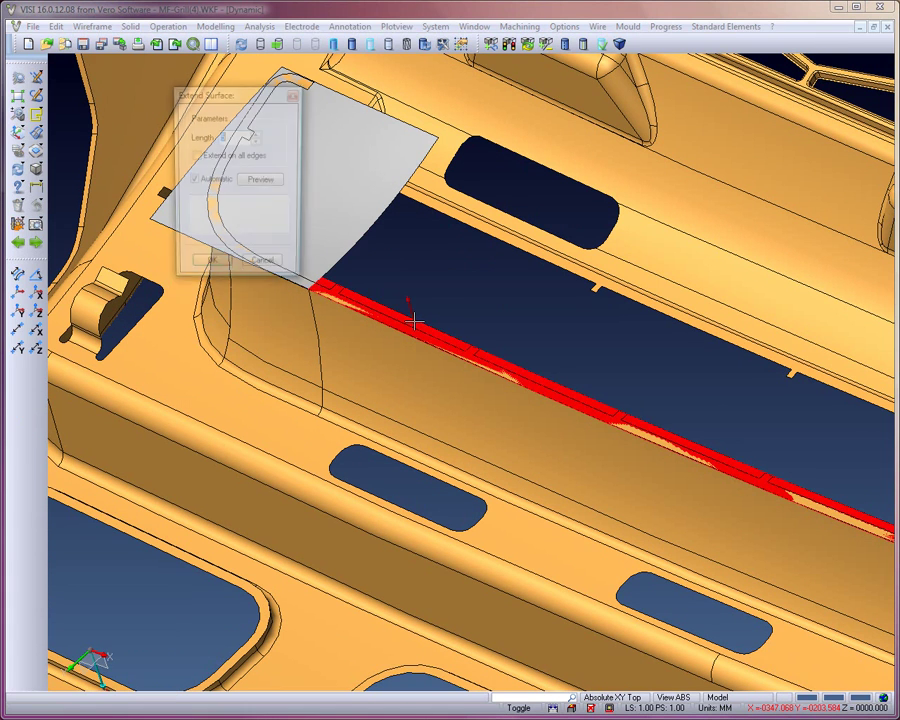
pyautogui.write('5')
pyautogui.click(268, 183)
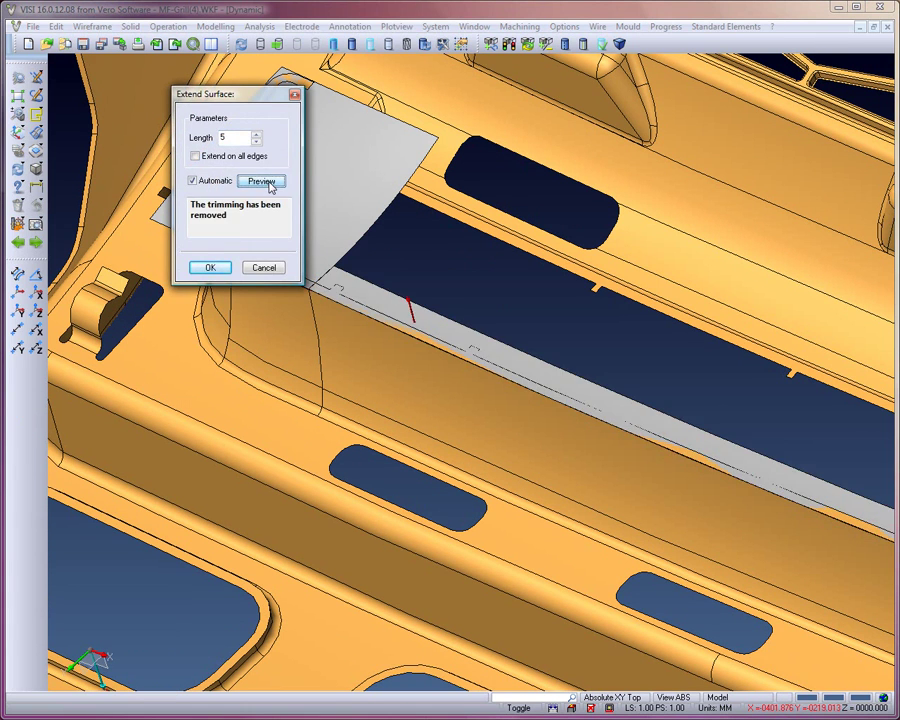
pyautogui.doubleClick(228, 137)
pyautogui.click(264, 181)
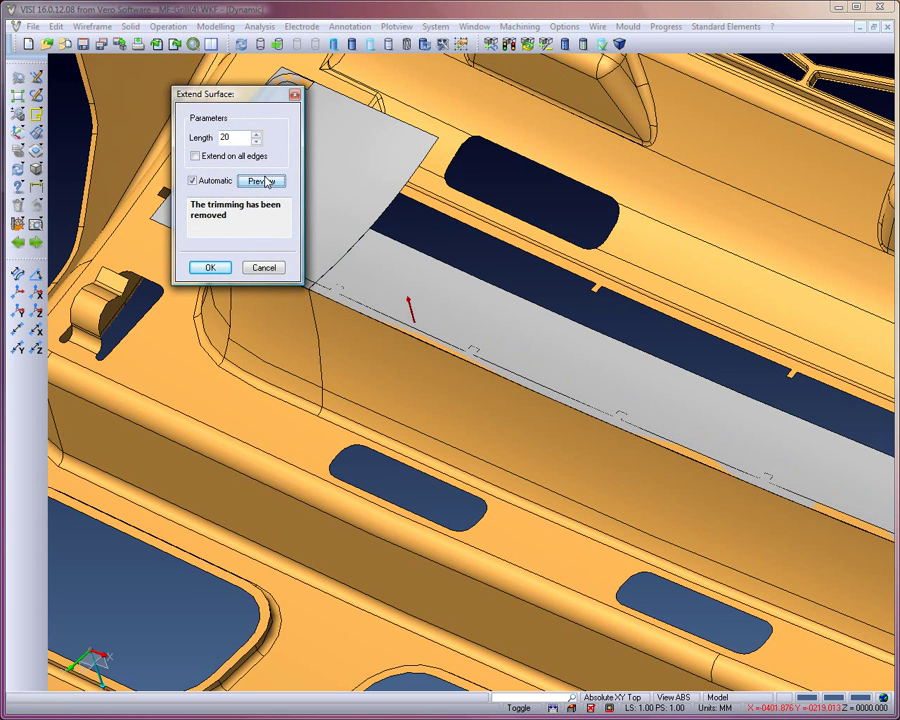
pyautogui.click(209, 267)
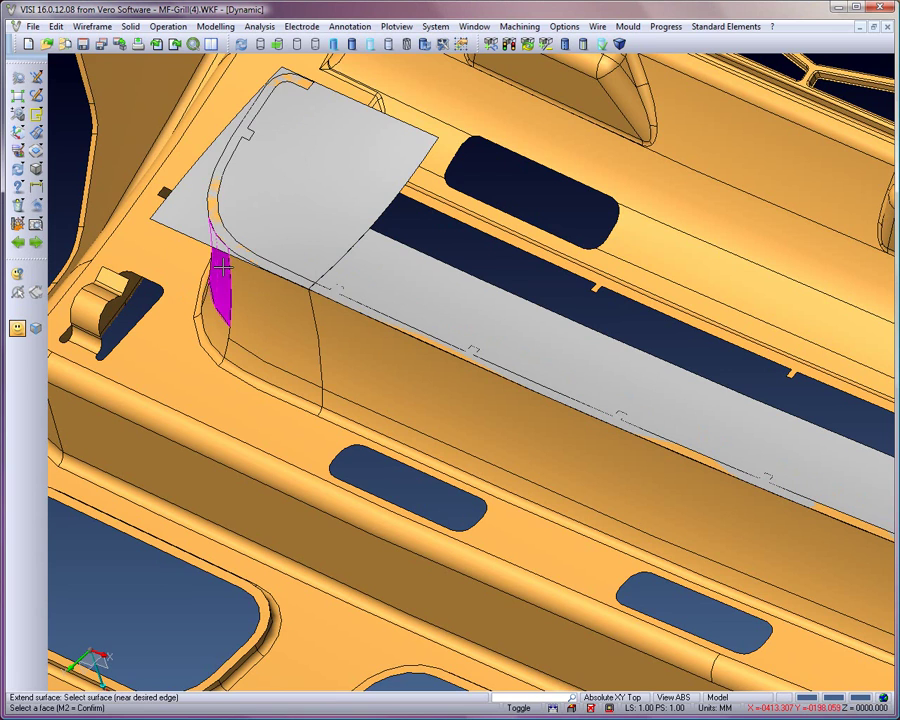
pyautogui.click(305, 209)
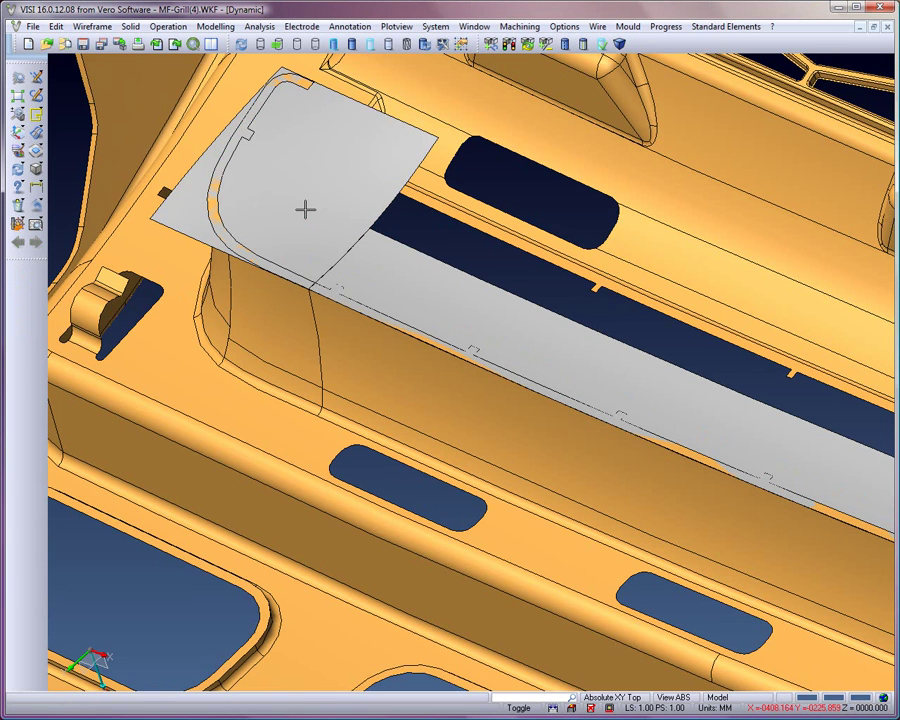
# Hide the two grey extracted surfaces.
pyautogui.click(17, 150)
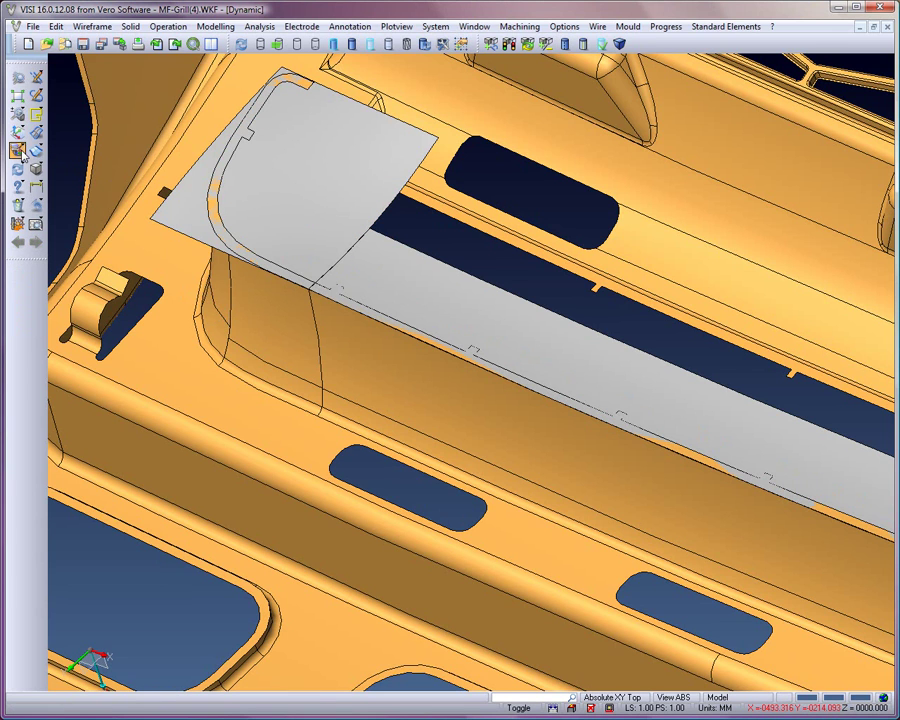
pyautogui.click(152, 151)
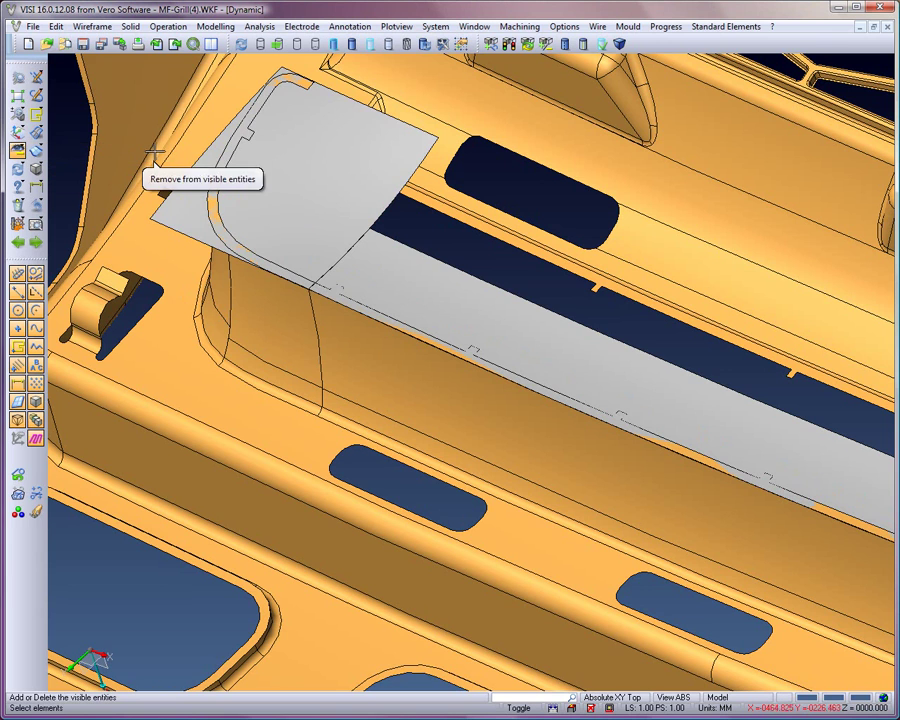
pyautogui.click(313, 183)
pyautogui.click(382, 257)
pyautogui.rightClick(385, 262)
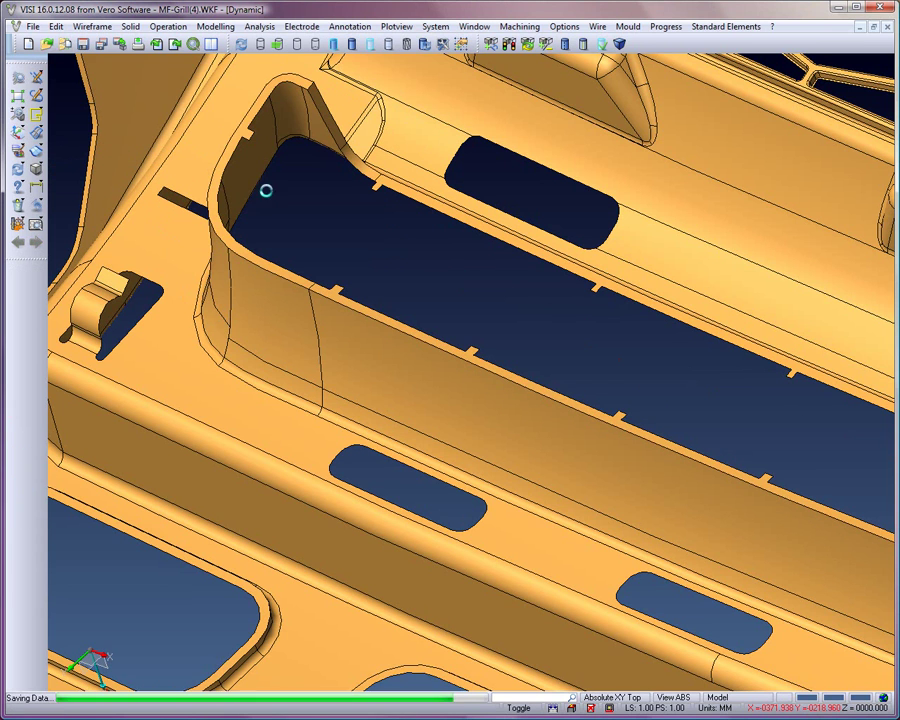
# Draw curves from the slot's upper rim edges, including the rounded corner edge.
pyautogui.click(35, 132)
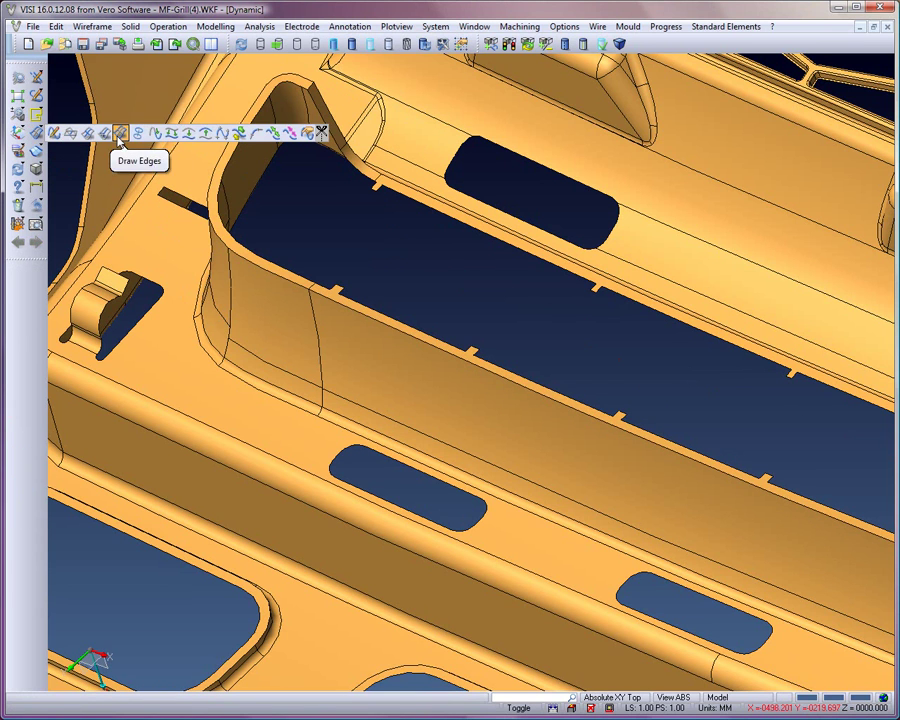
pyautogui.click(118, 134)
pyautogui.click(248, 101)
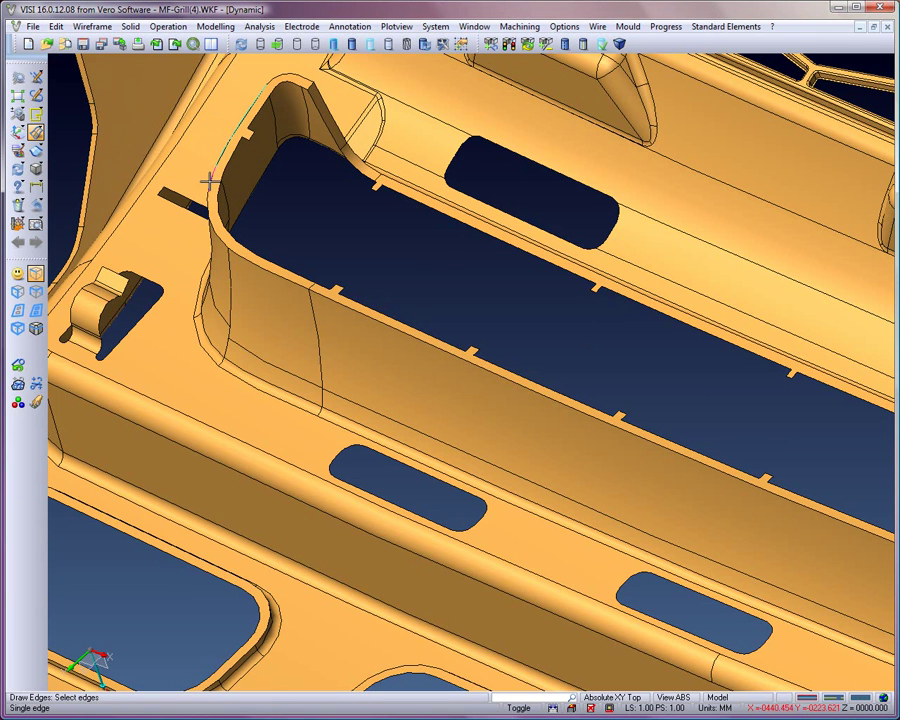
pyautogui.click(207, 198)
pyautogui.click(251, 263)
pyautogui.click(361, 315)
pyautogui.click(553, 403)
pyautogui.rightClick(165, 213)
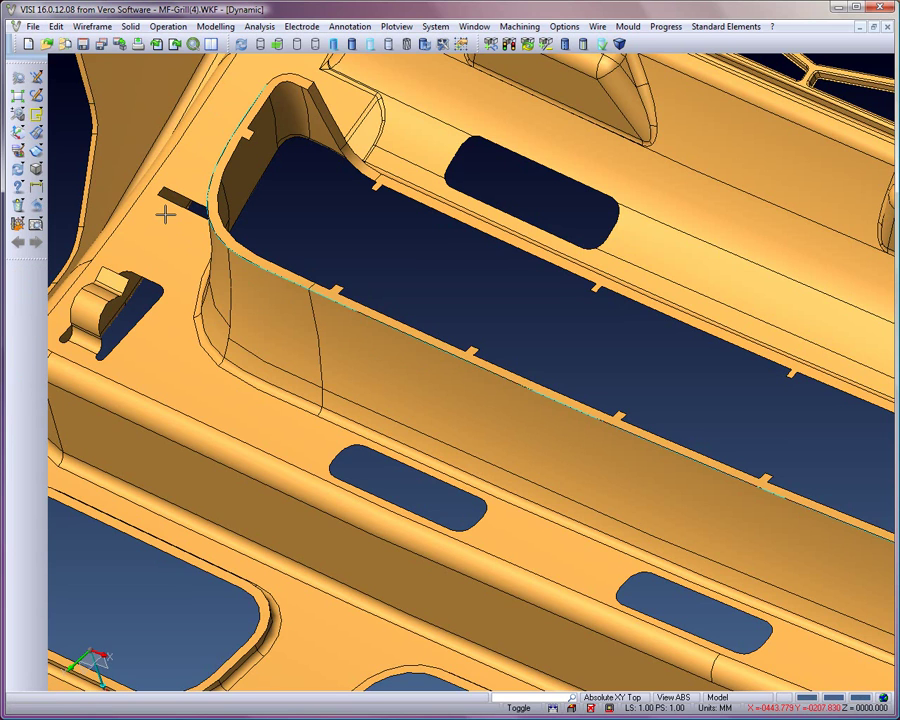
# Concatenate the two rim curves into one continuous curve.
pyautogui.click(36, 131)
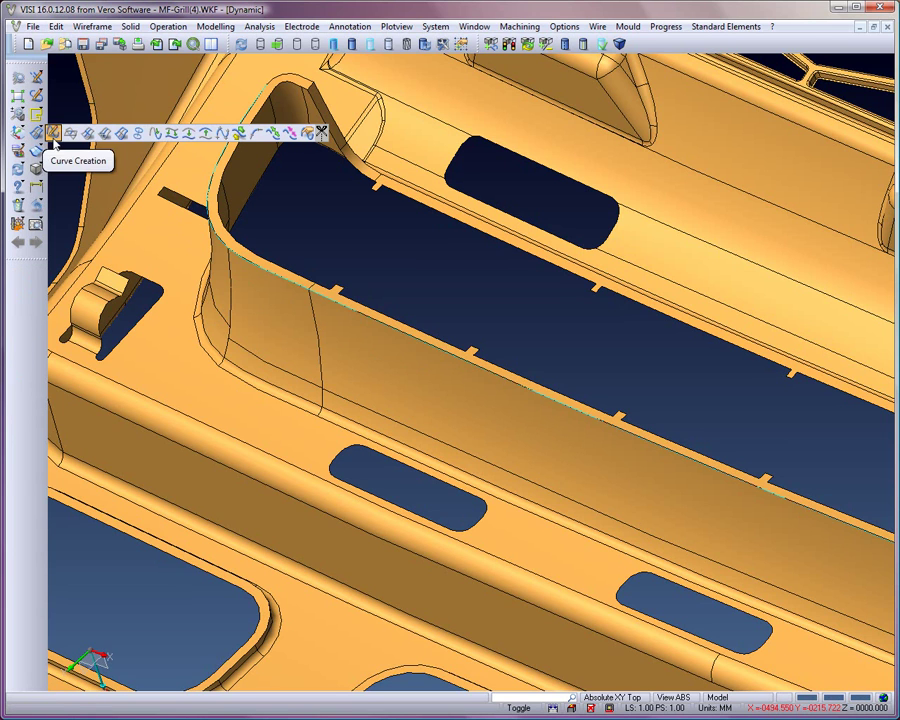
pyautogui.click(154, 133)
pyautogui.click(255, 115)
pyautogui.click(307, 287)
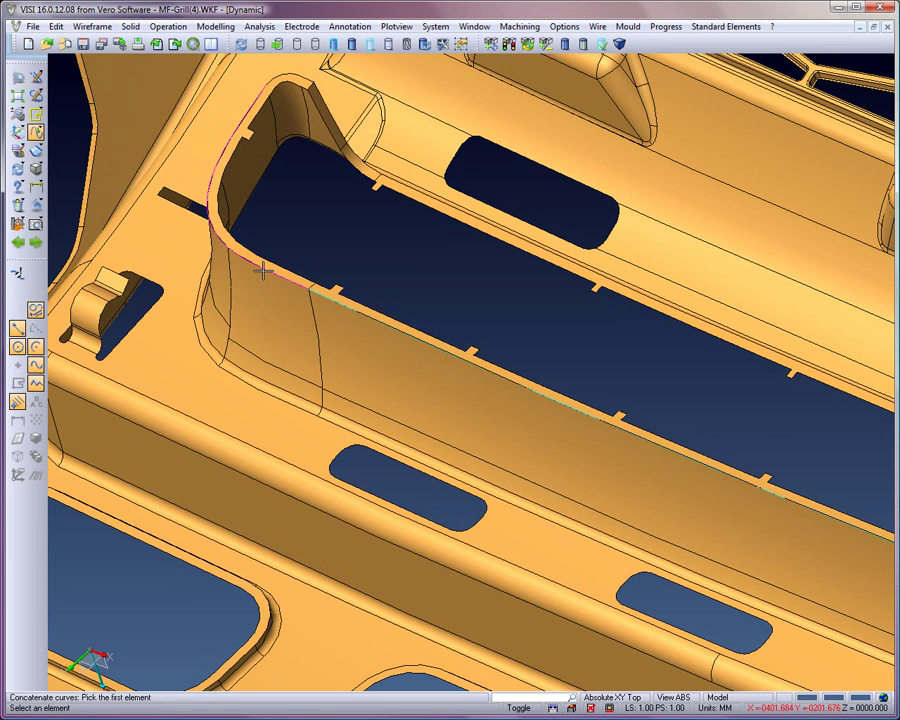
pyautogui.press('Escape')
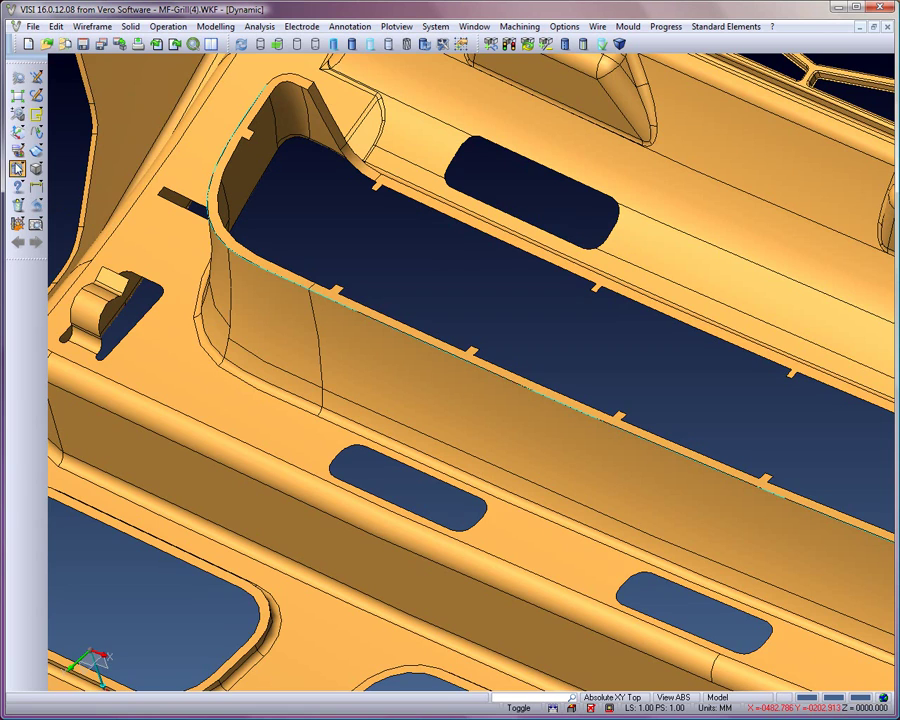
# Show the corner sheet and long grey strip again.
pyautogui.click(136, 151)
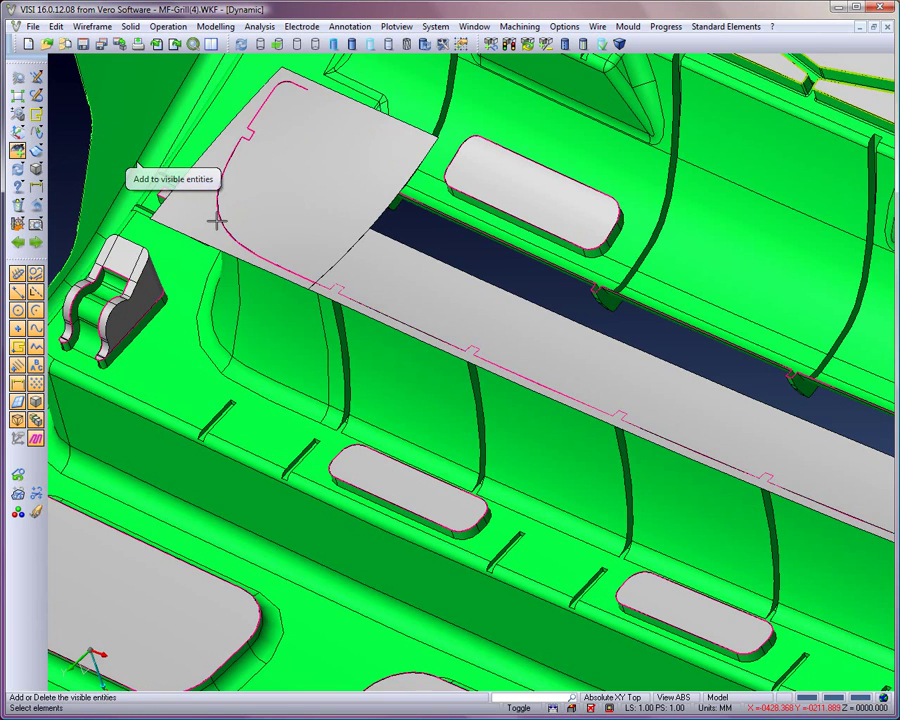
pyautogui.click(295, 222)
pyautogui.click(363, 272)
pyautogui.rightClick(364, 273)
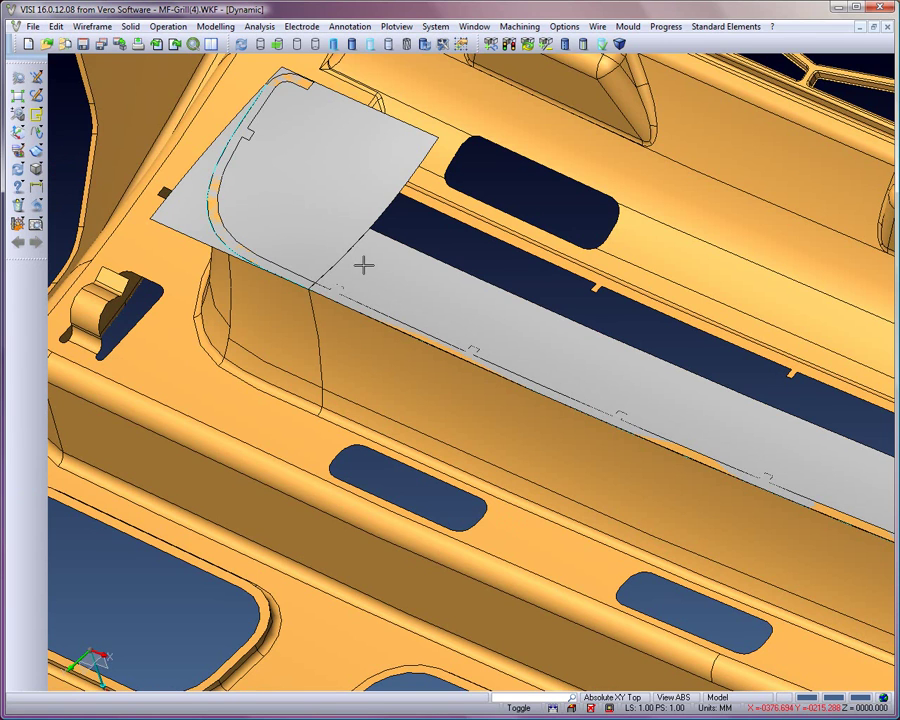
# Offset the slot edge curve 12 mm across the grey closing patch on the back side.
pyautogui.click(91, 27)
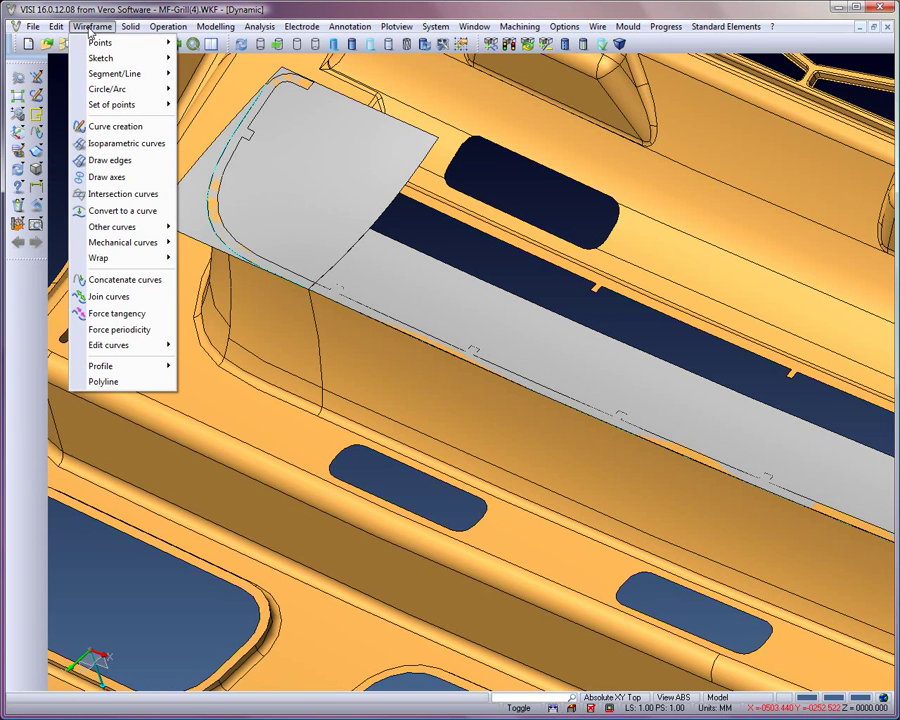
pyautogui.moveTo(111, 227)
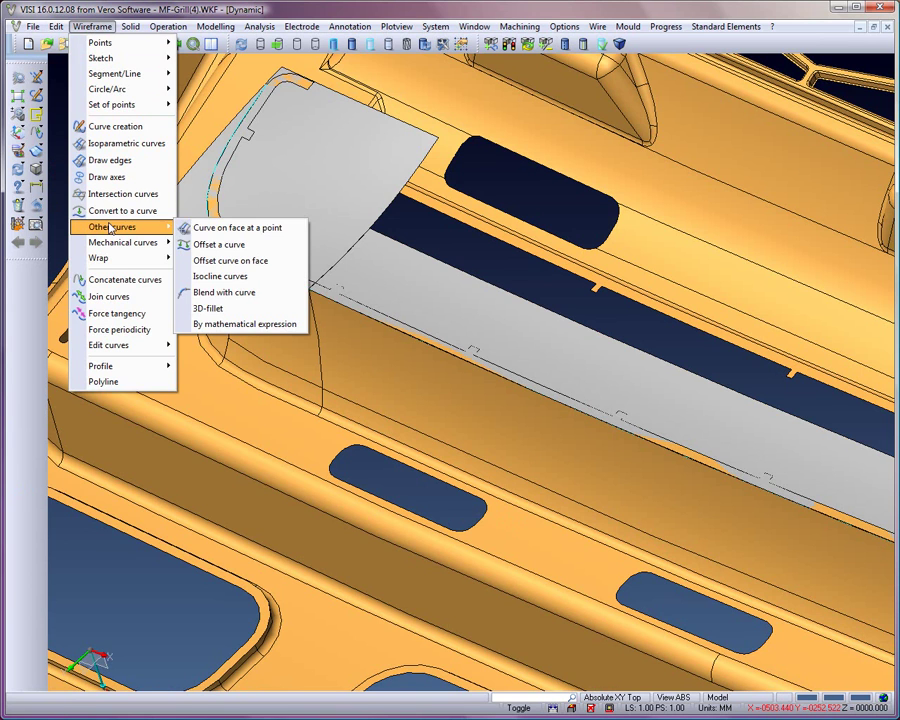
pyautogui.click(222, 260)
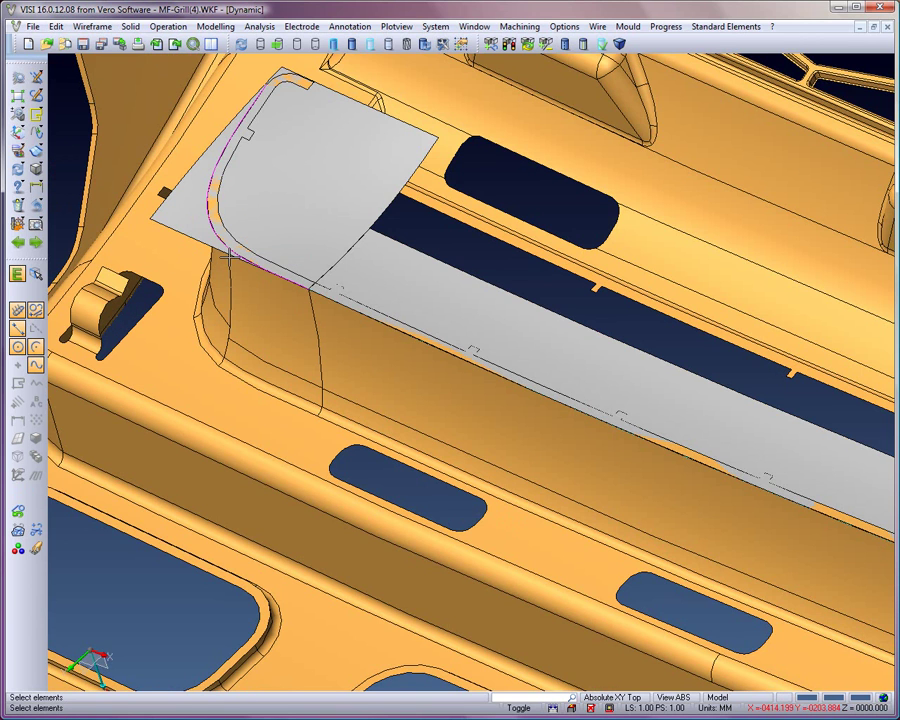
pyautogui.click(208, 229)
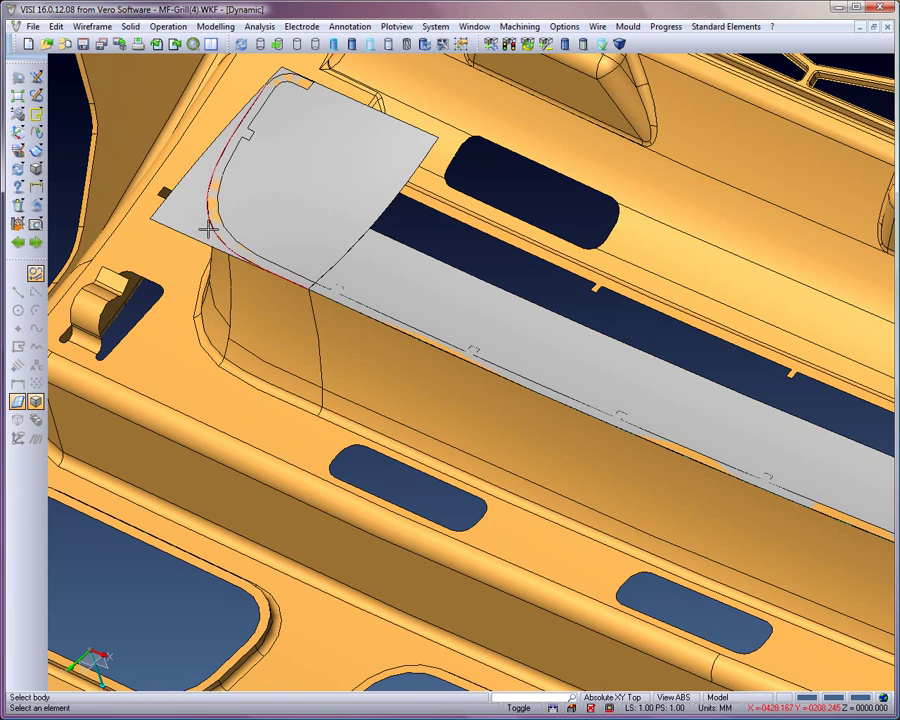
pyautogui.click(375, 208)
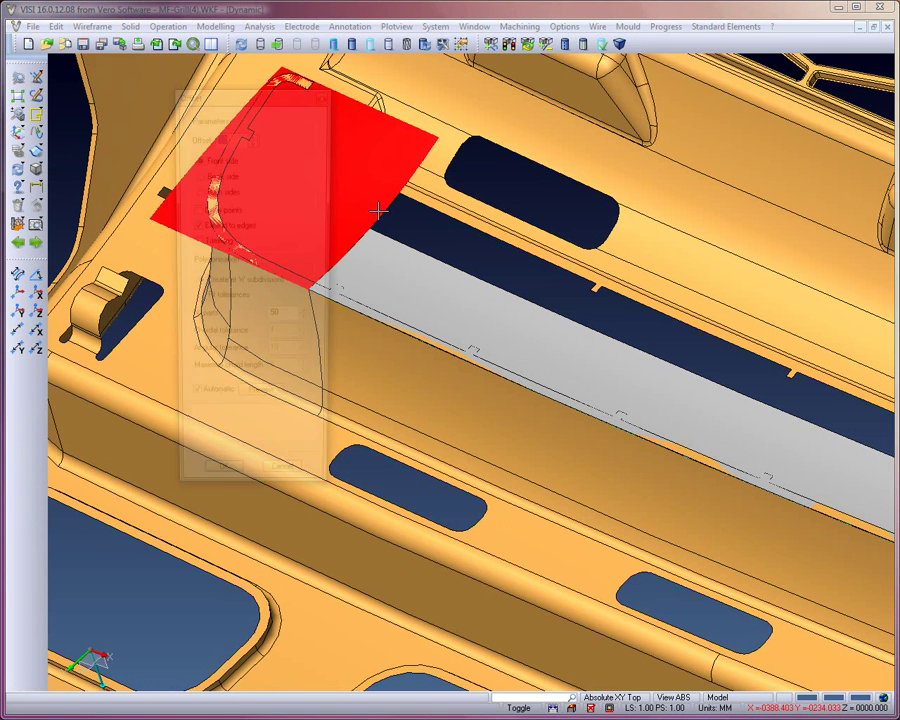
pyautogui.moveTo(274, 89)
pyautogui.mouseDown()
pyautogui.moveTo(559, 88)
pyautogui.moveTo(561, 79)
pyautogui.mouseUp()
pyautogui.click(545, 388)
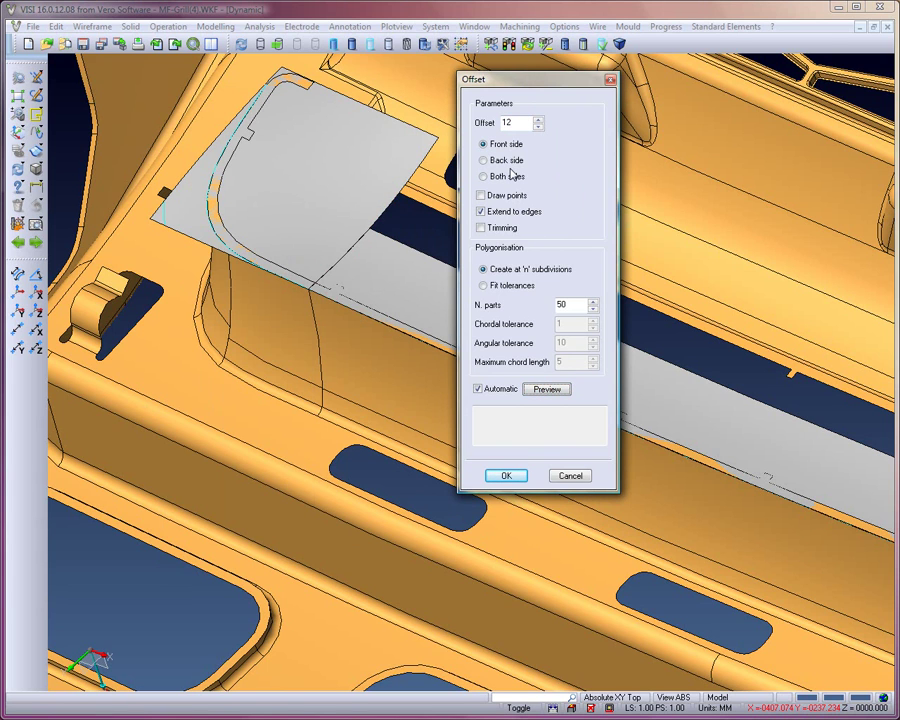
pyautogui.click(513, 163)
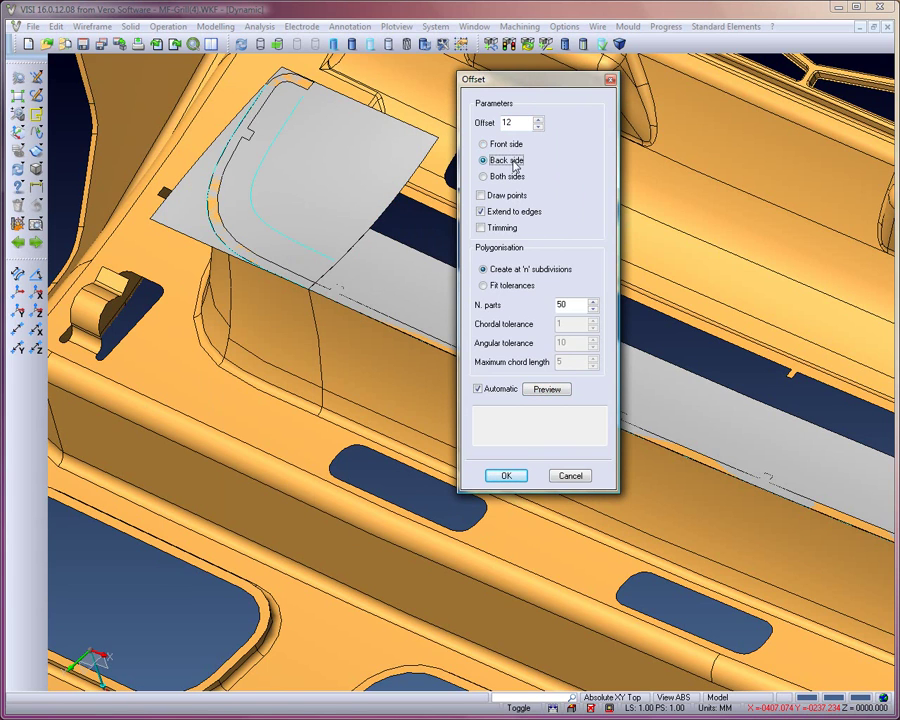
pyautogui.click(506, 475)
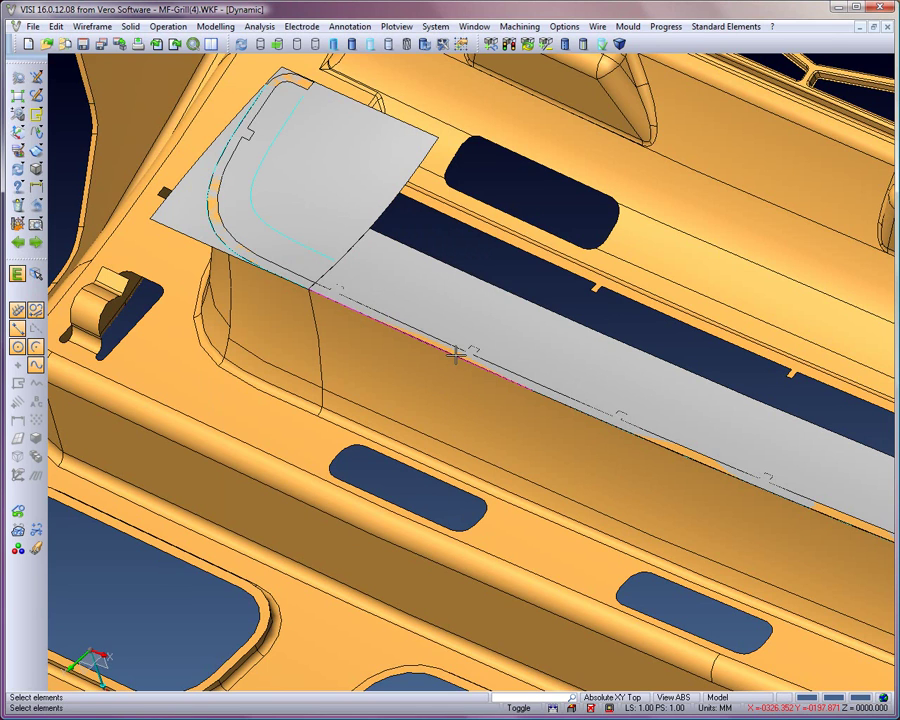
# Offset the long strip's edge curve 12 mm across it on the front side.
pyautogui.click(544, 399)
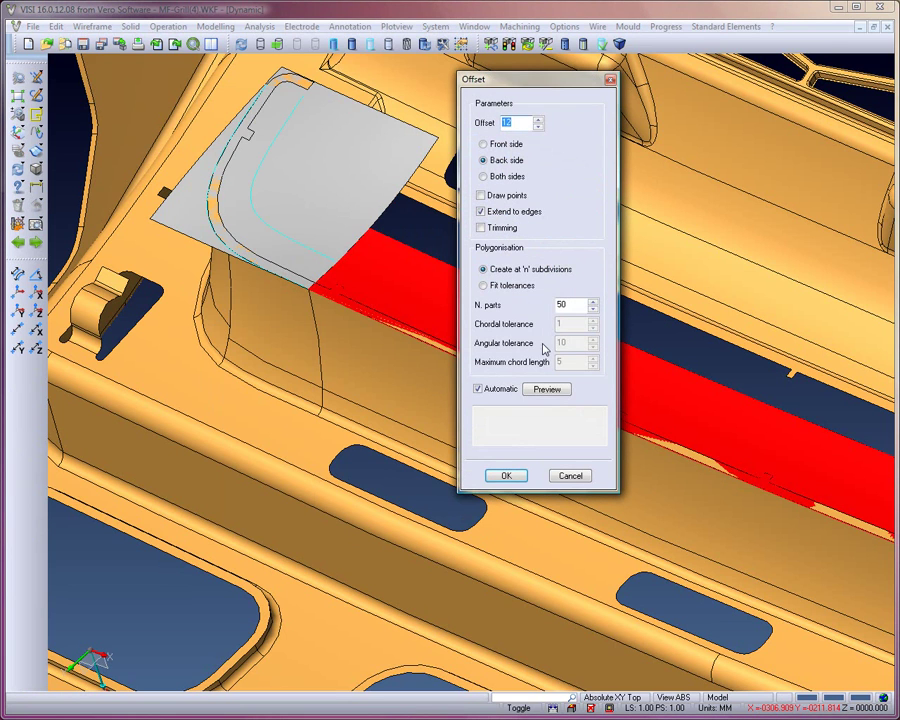
pyautogui.moveTo(565, 87); pyautogui.dragTo(302, 93)
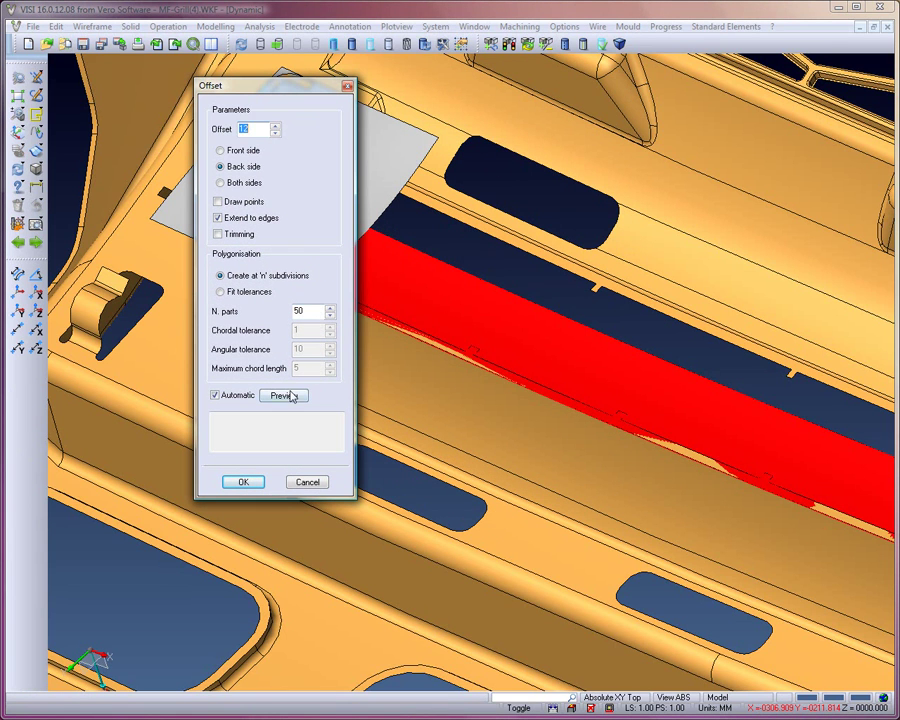
pyautogui.click(284, 396)
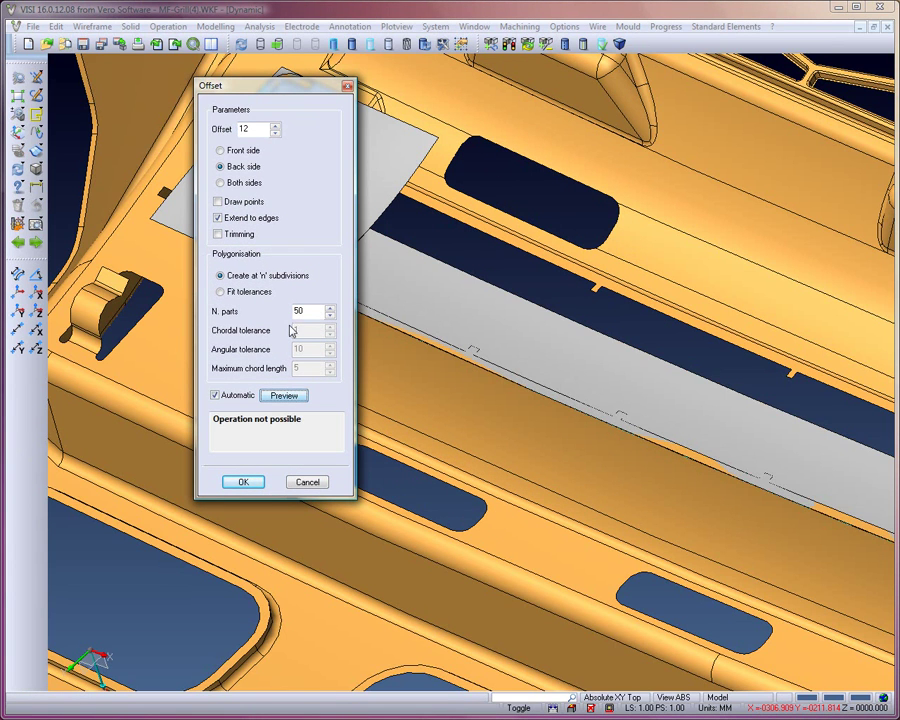
pyautogui.click(236, 152)
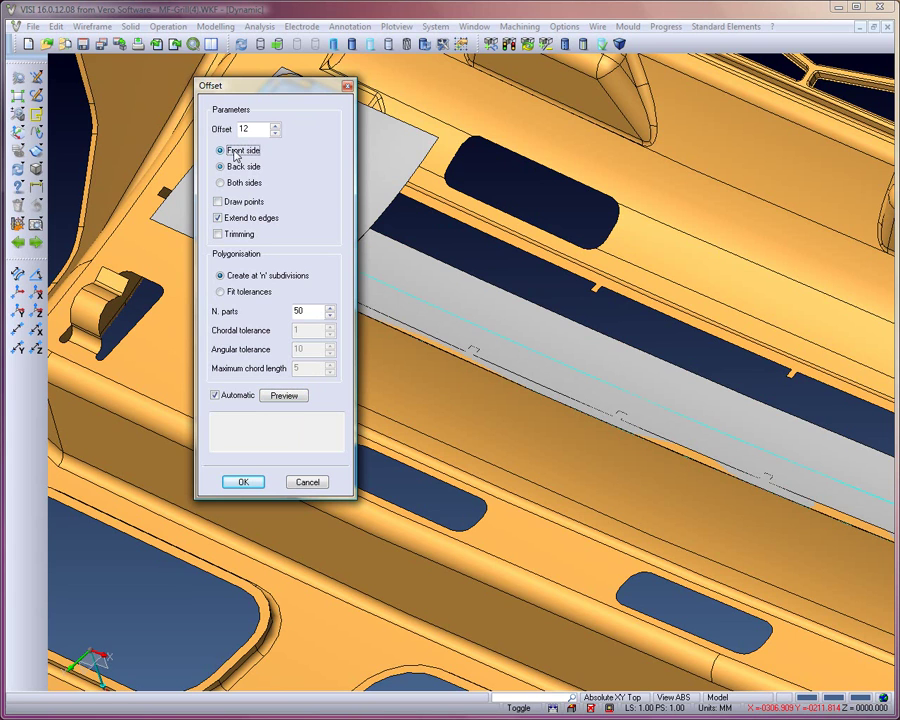
pyautogui.click(244, 485)
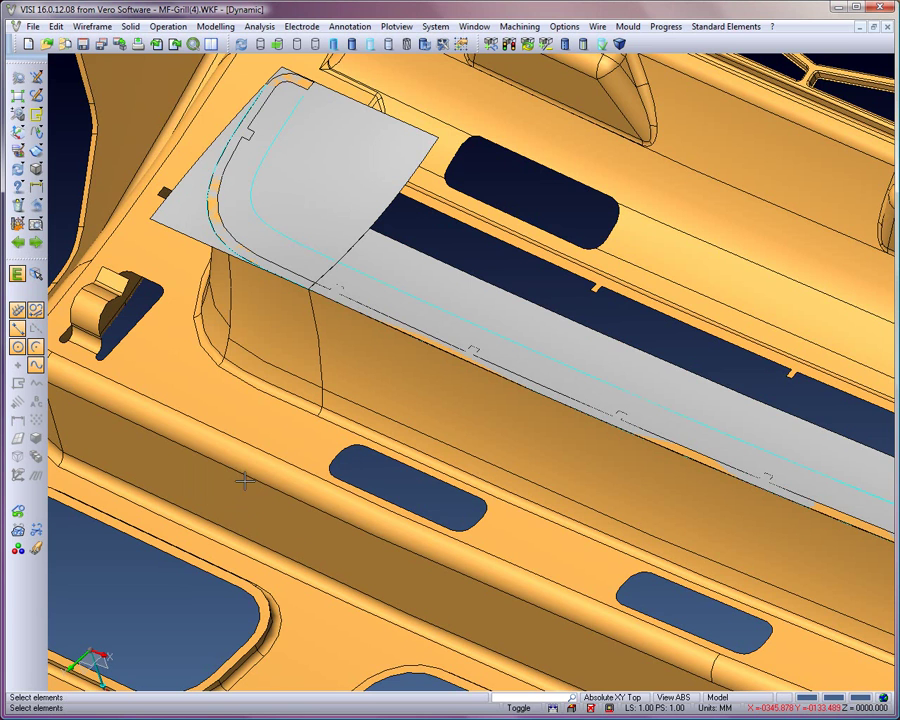
# In wireframe, delete the offset curve's stray end point and snap its end to the intersection.
pyautogui.click(18, 114)
pyautogui.moveTo(273, 221); pyautogui.dragTo(410, 318)
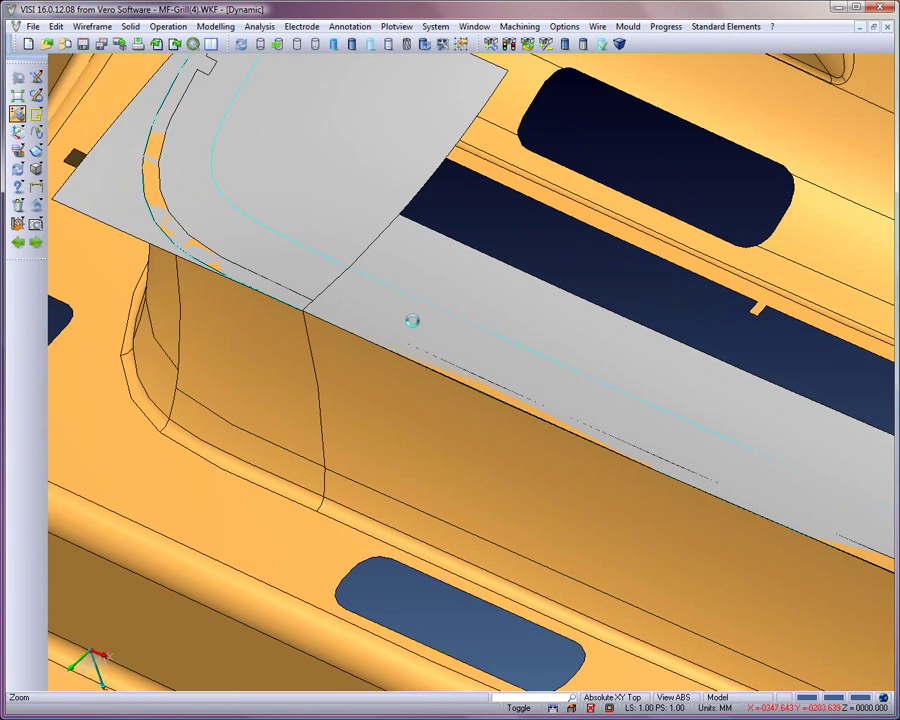
pyautogui.click(258, 43)
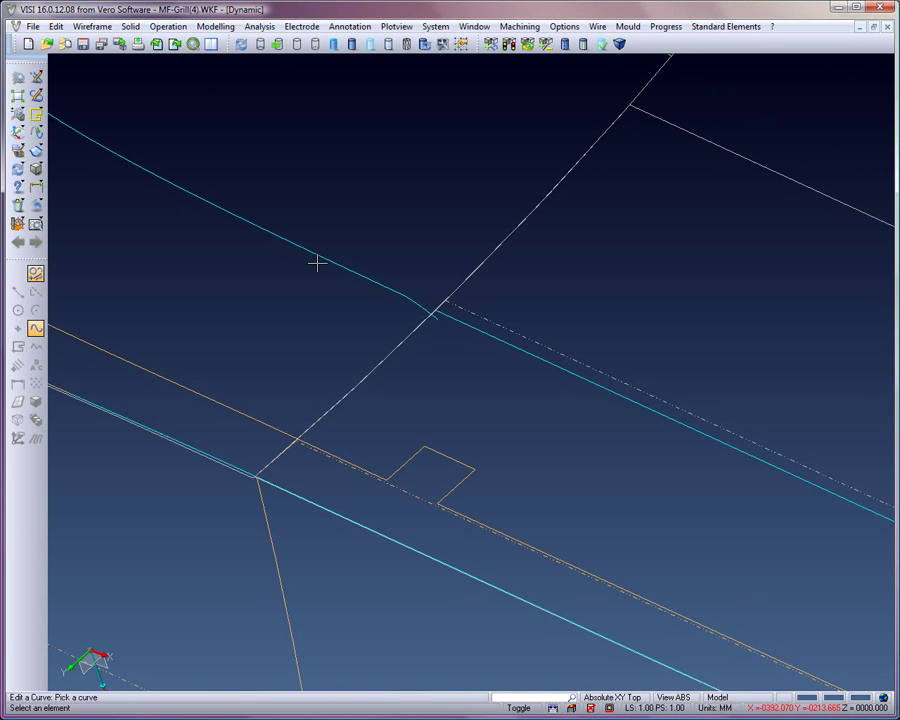
pyautogui.click(364, 276)
pyautogui.click(18, 310)
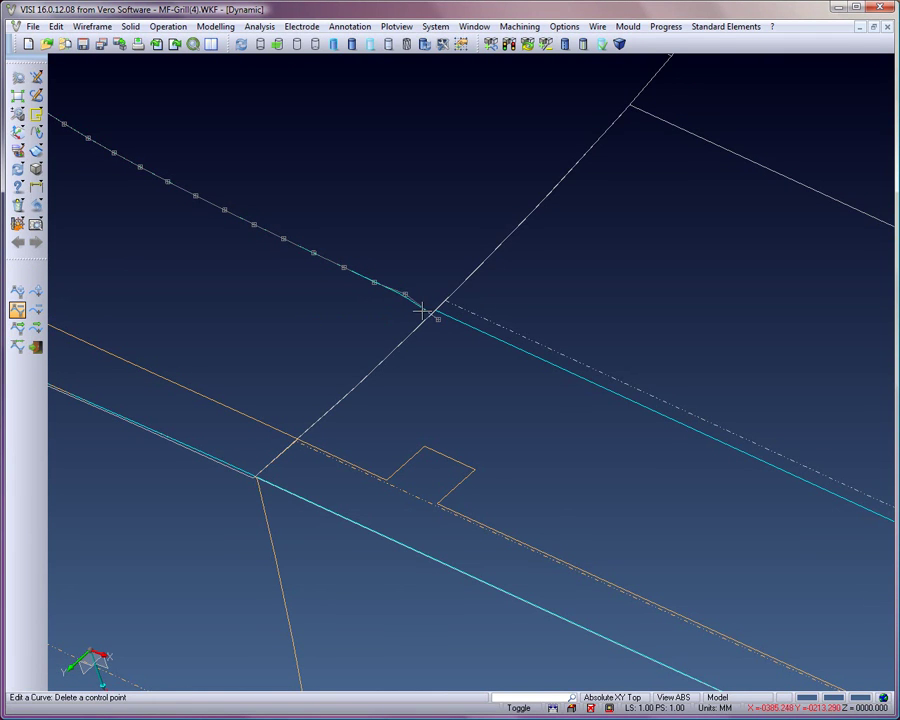
pyautogui.click(437, 318)
pyautogui.click(18, 327)
pyautogui.click(398, 302)
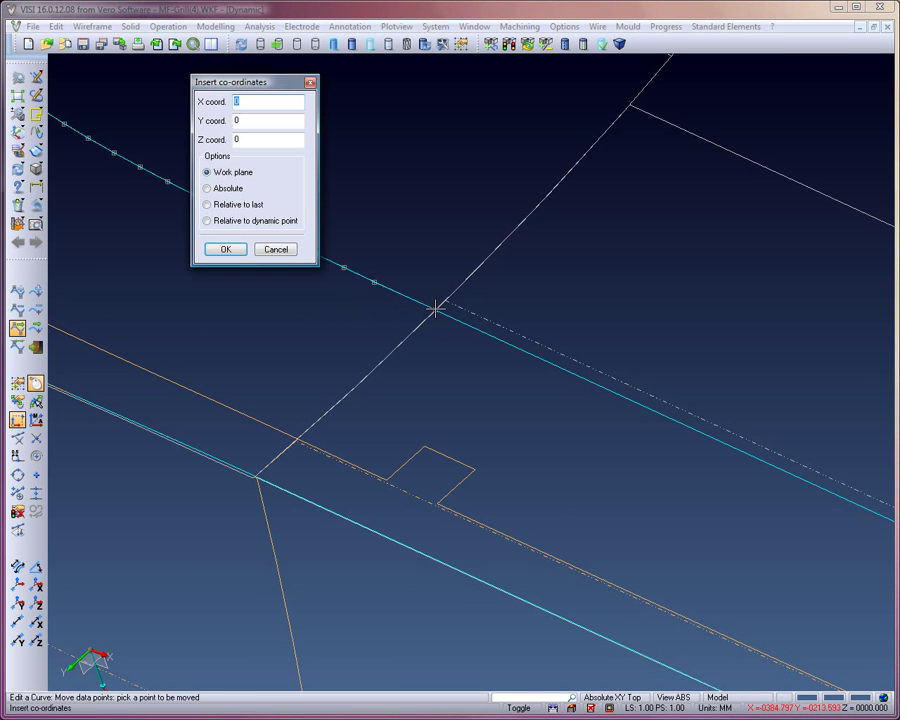
pyautogui.click(18, 437)
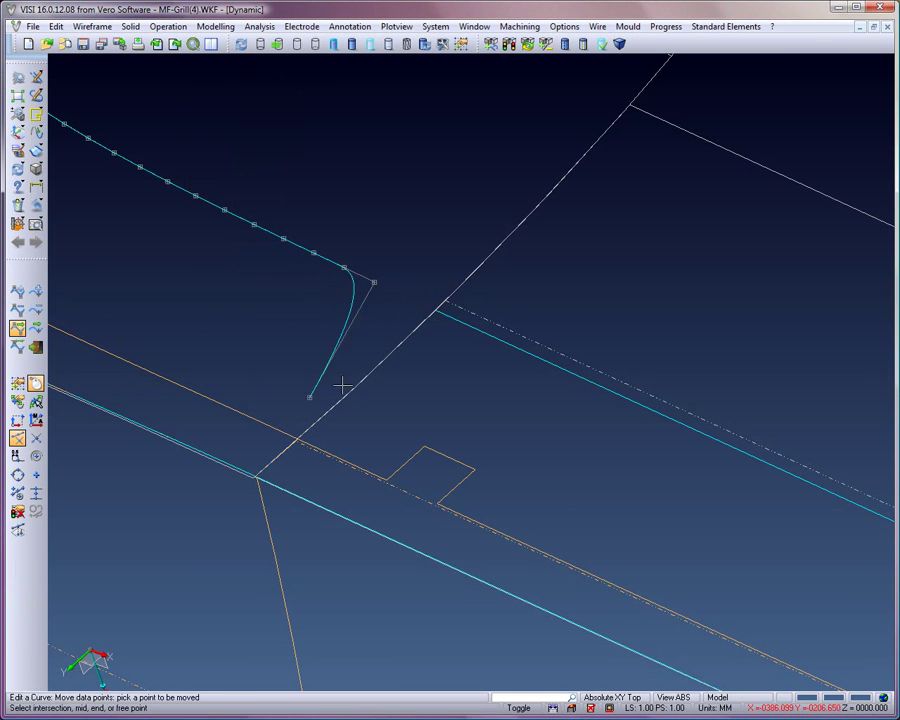
pyautogui.click(437, 311)
pyautogui.click(437, 311)
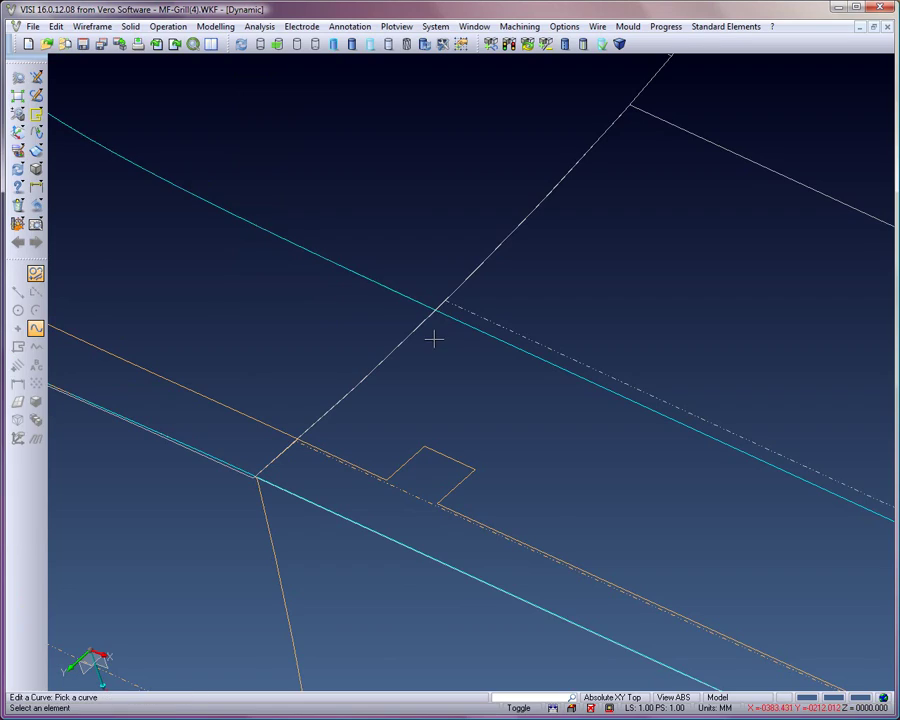
# Move the straight offset curve's end point to the slot corner.
pyautogui.click(18, 96)
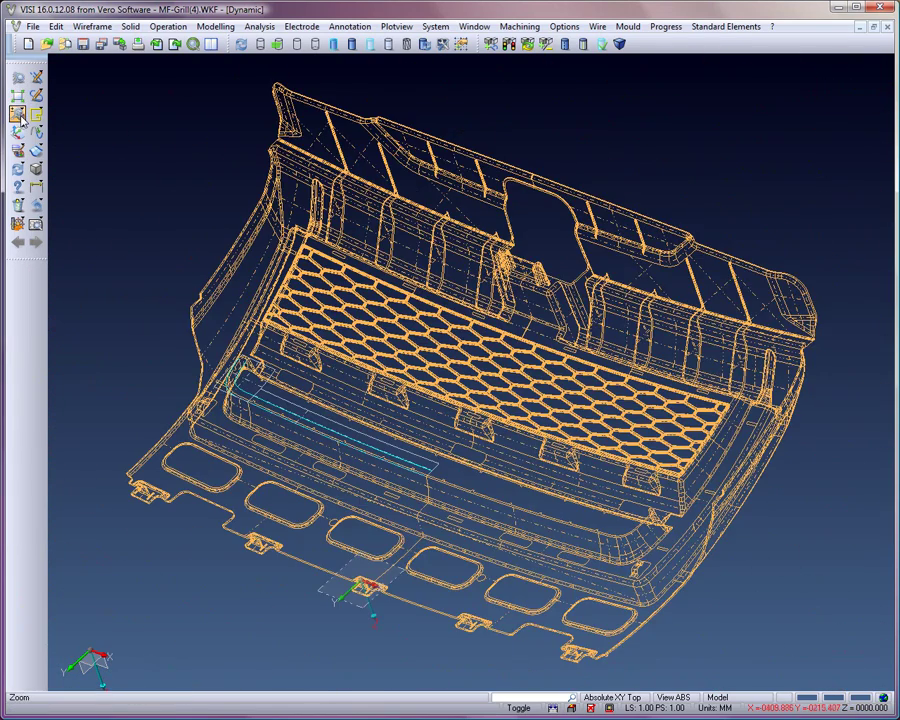
pyautogui.scroll(5, 250, 372)
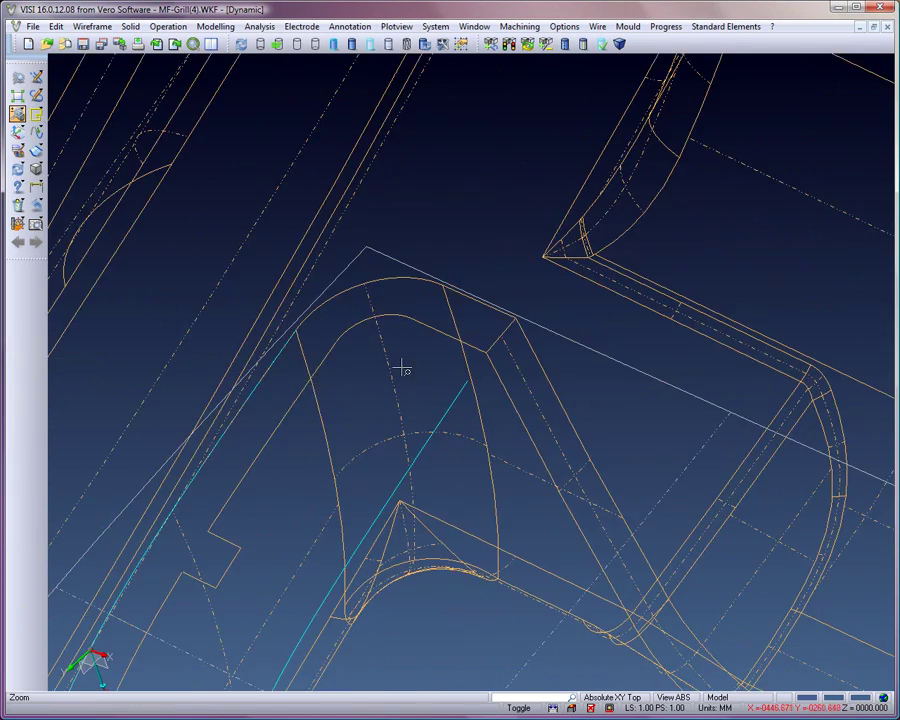
pyautogui.click(462, 393)
pyautogui.click(465, 381)
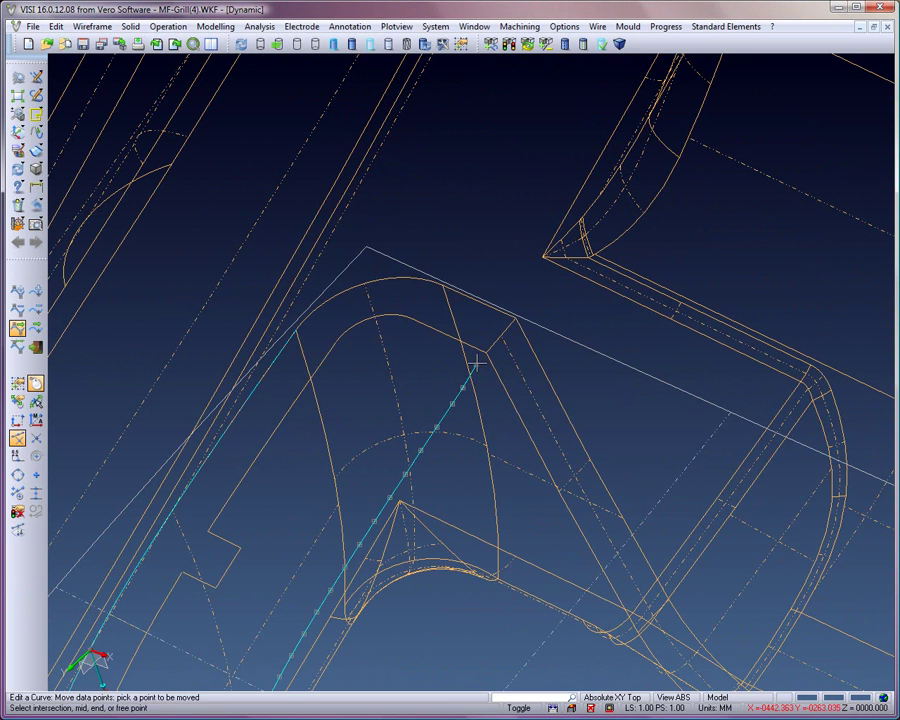
pyautogui.click(484, 350)
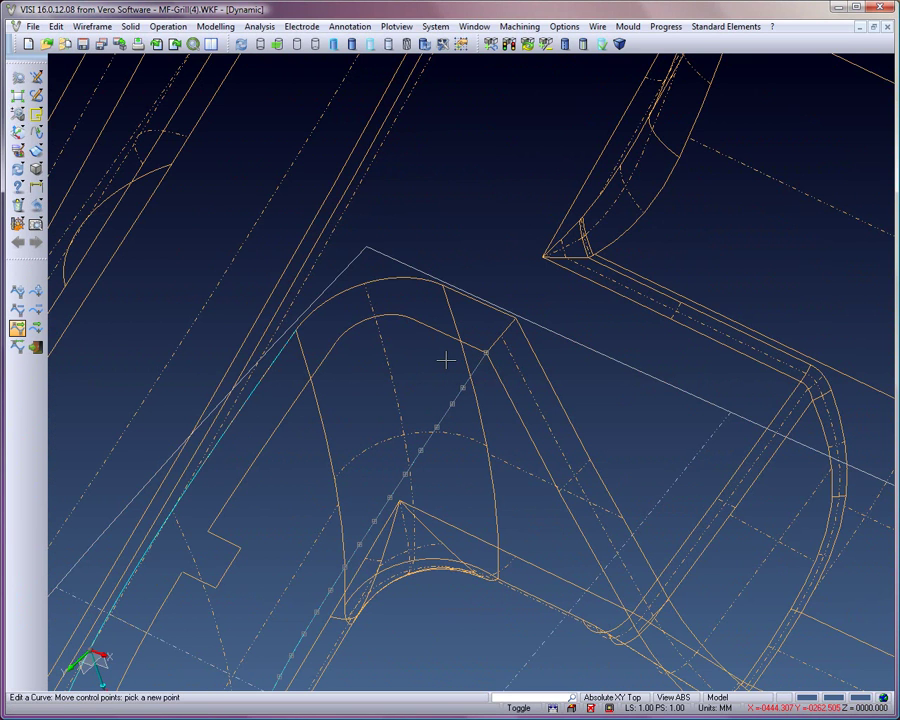
pyautogui.click(446, 360)
pyautogui.press('Left')
pyautogui.press('Left')
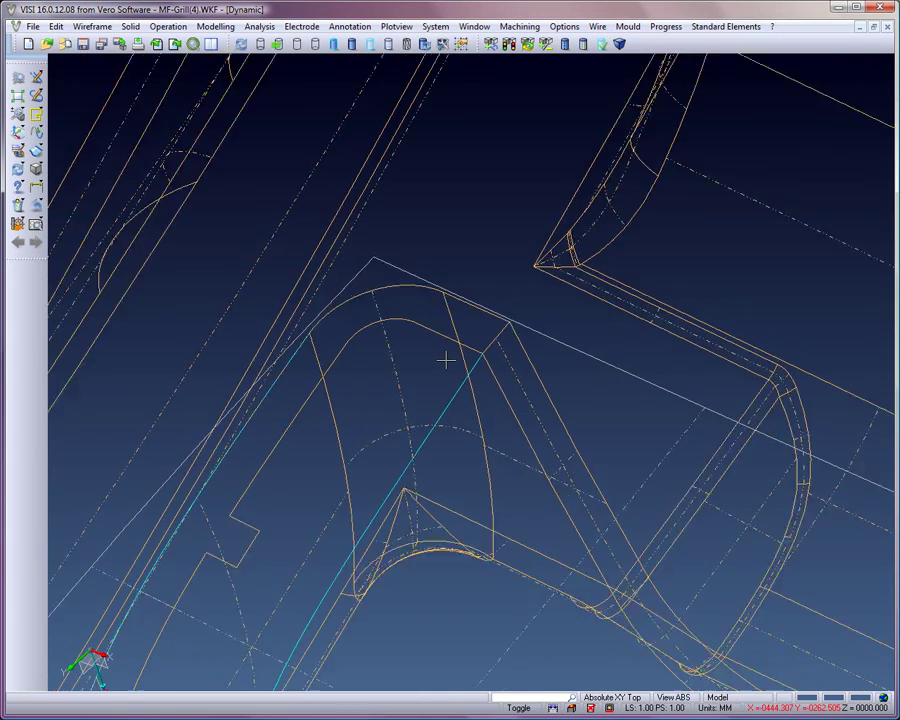
pyautogui.moveTo(421, 374)
pyautogui.mouseDown(button='middle')
pyautogui.moveTo(412, 356)
pyautogui.moveTo(415, 264)
pyautogui.mouseUp(button='middle')
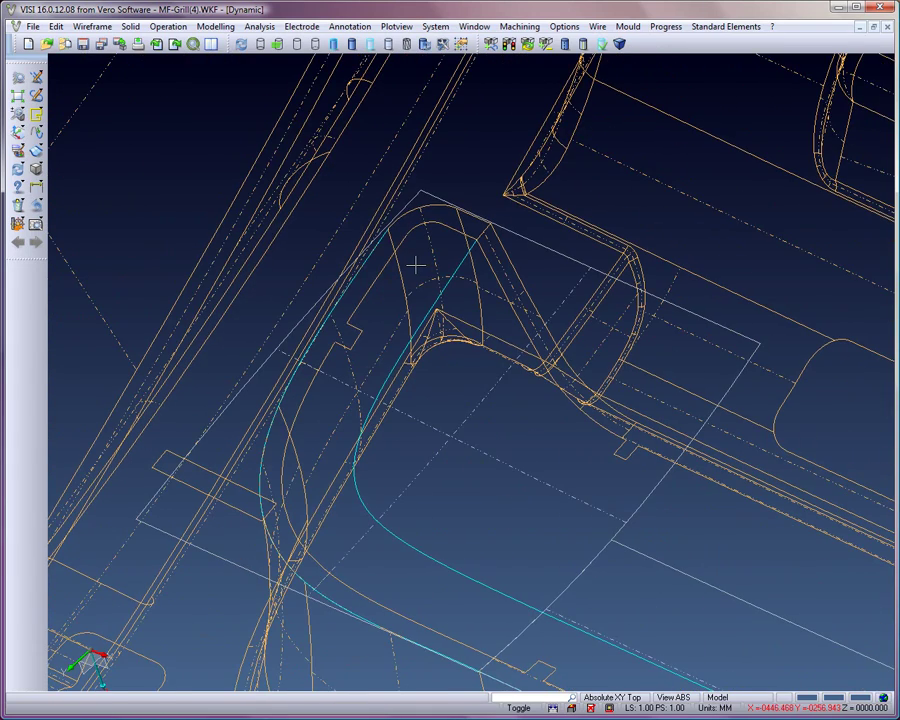
# Draw a curve from the long surface edge beside the offset curve.
pyautogui.click(36, 131)
pyautogui.click(123, 136)
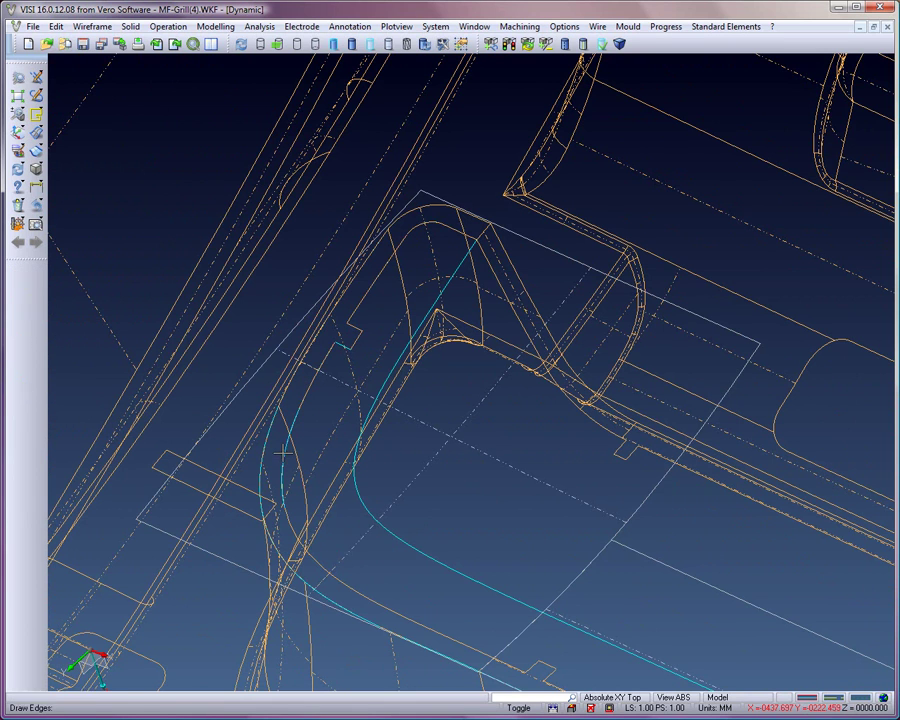
pyautogui.click(332, 572)
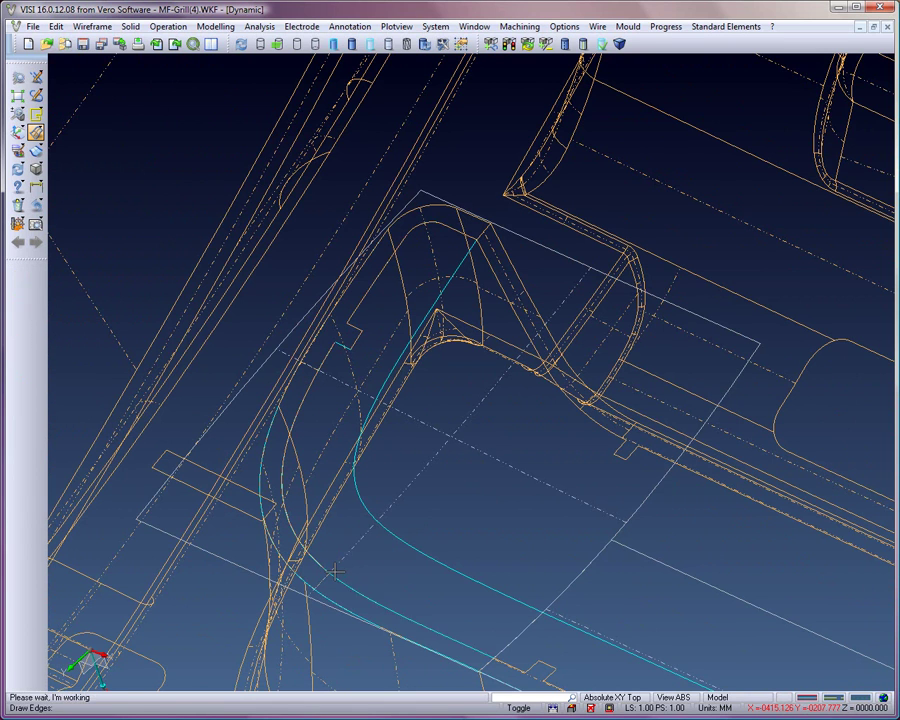
pyautogui.rightClick(248, 411)
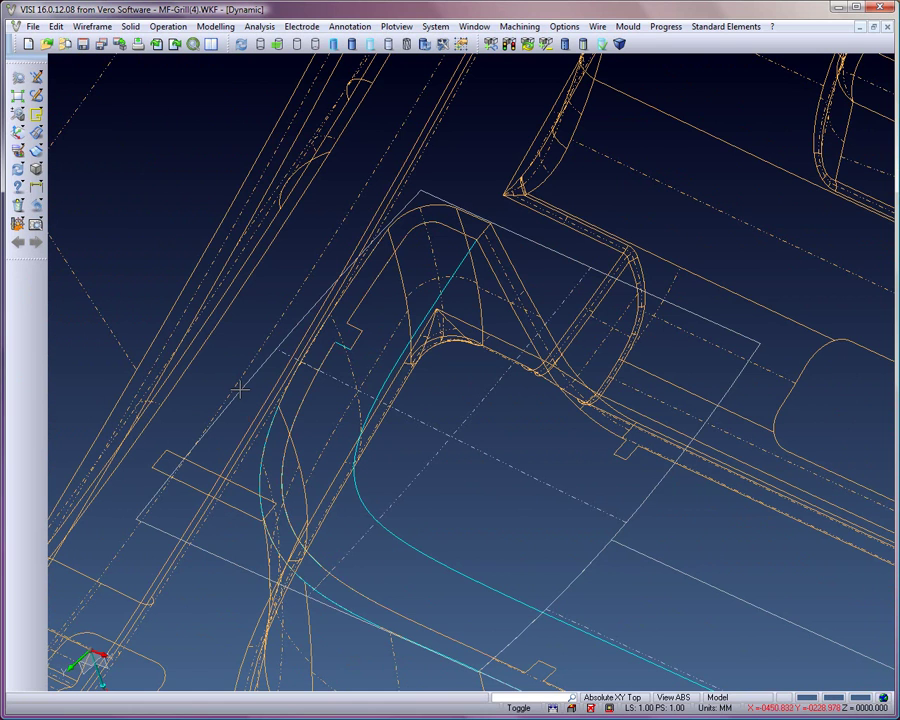
pyautogui.click(36, 150)
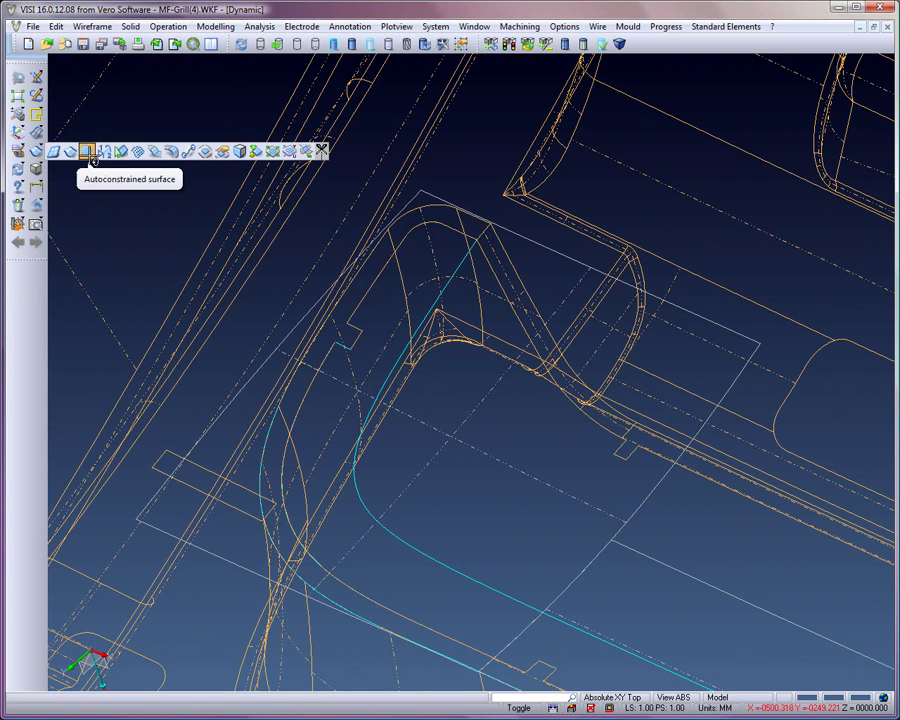
# Trim the closing sheet along the Z axis to the curves, then show shaded solids.
pyautogui.click(204, 151)
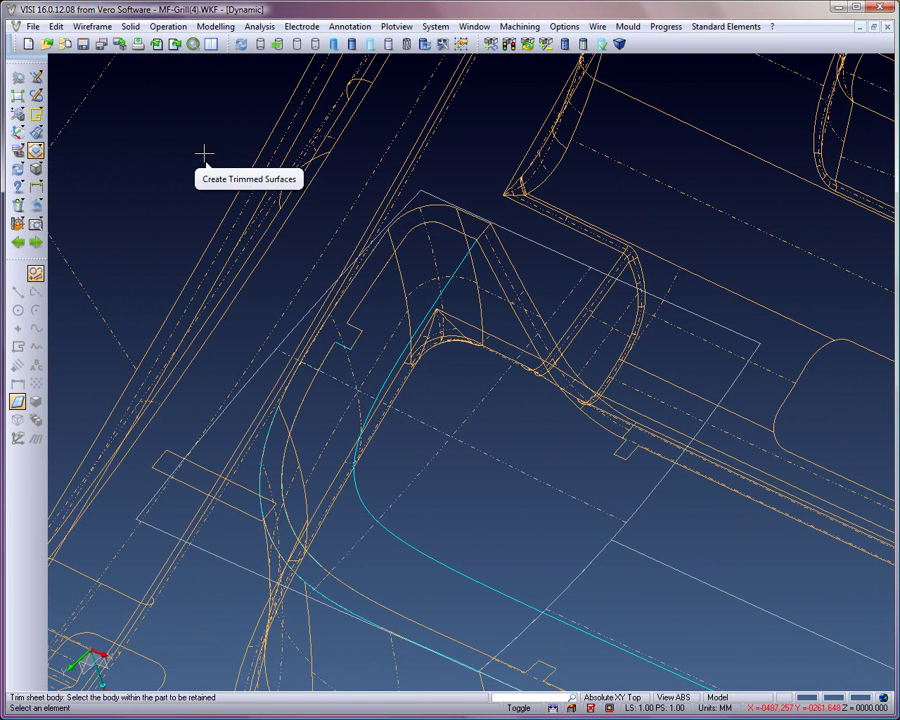
pyautogui.click(357, 543)
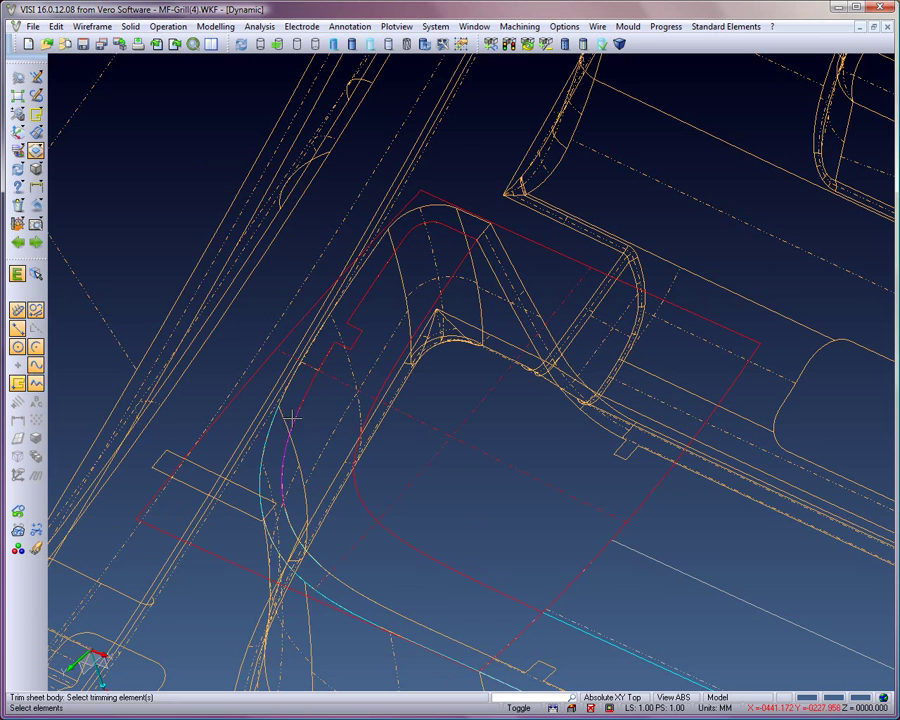
pyautogui.rightClick(358, 585)
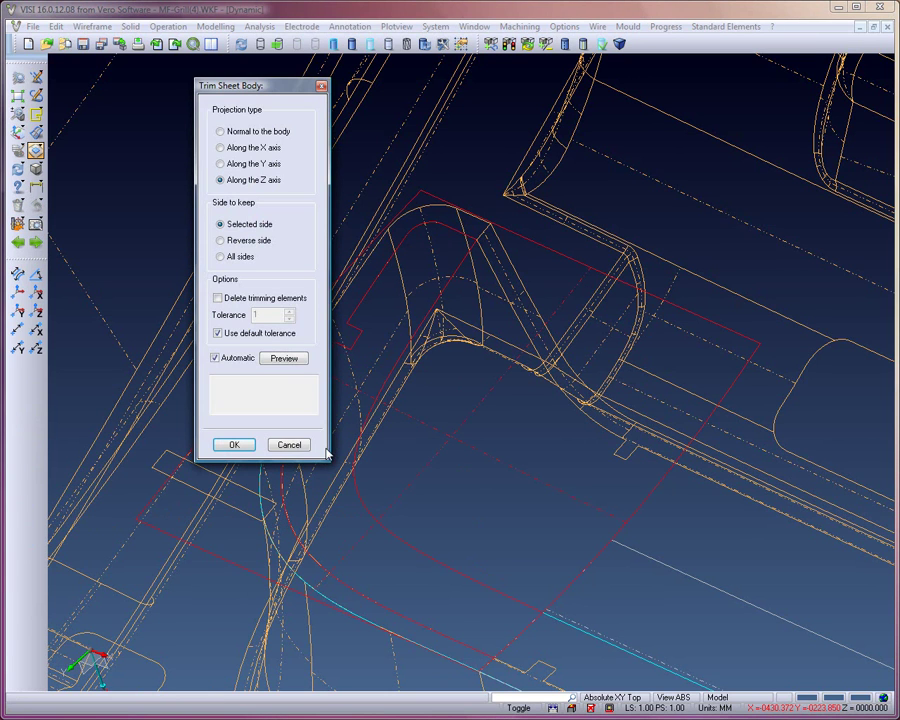
pyautogui.click(282, 360)
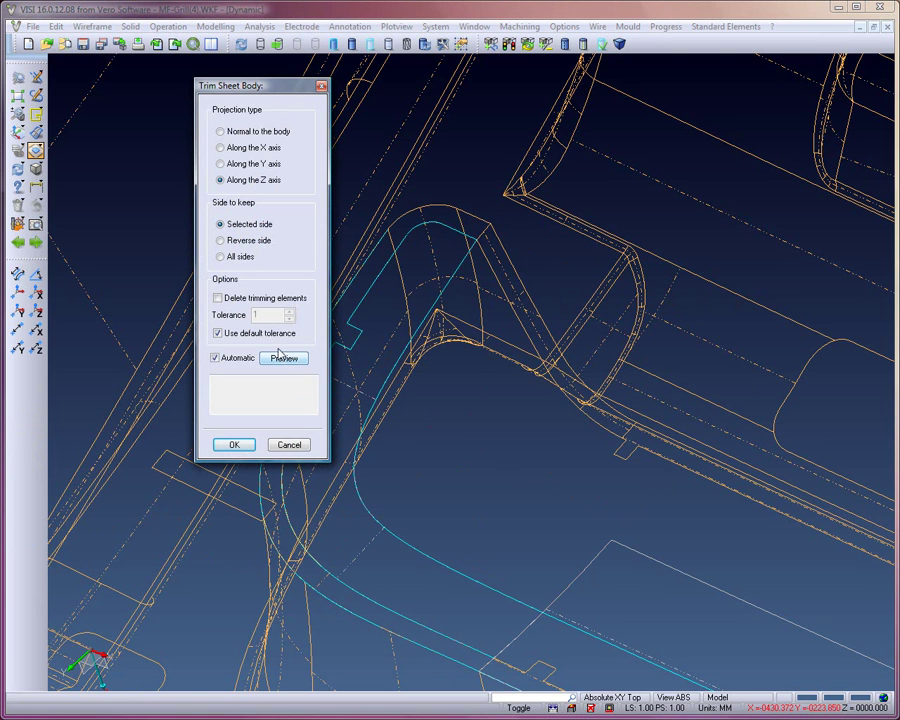
pyautogui.click(232, 443)
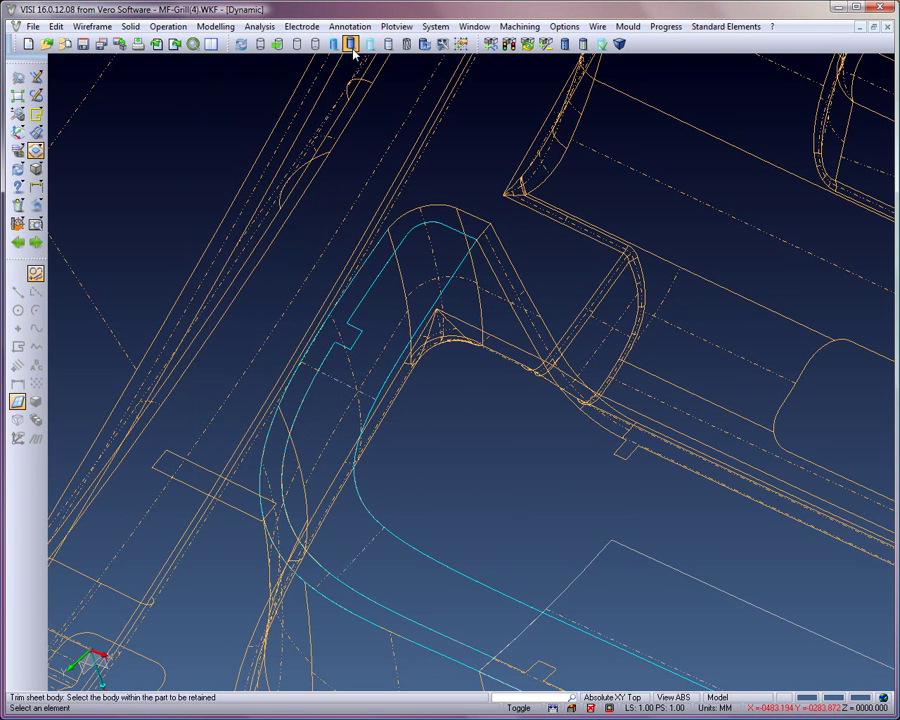
pyautogui.click(351, 44)
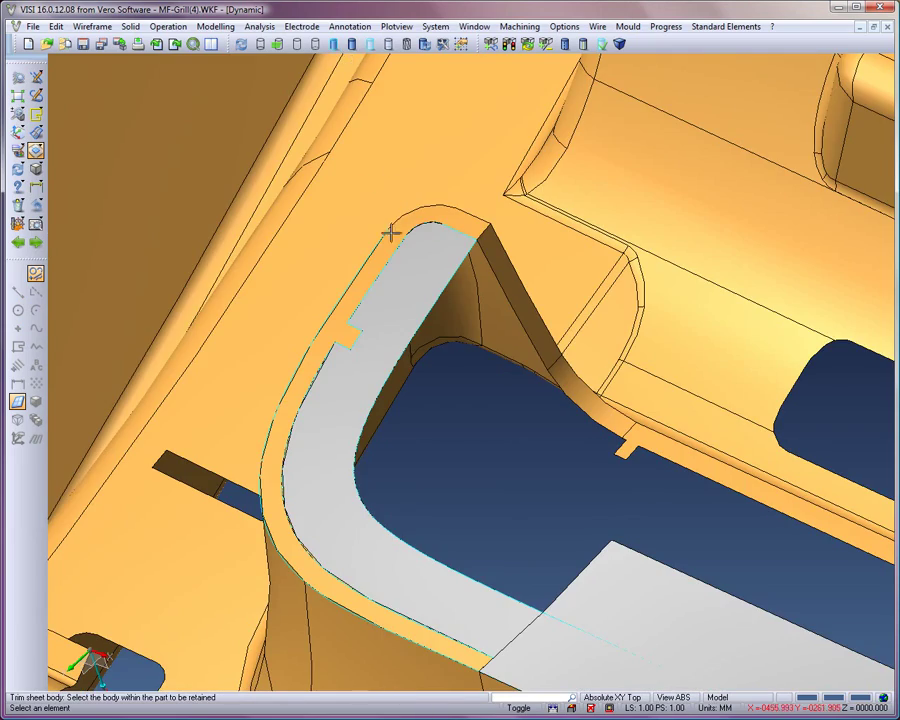
# Concatenate the two curves along the long grey strip into one, then show wireframe.
pyautogui.scroll(-3, 474, 428)
pyautogui.scroll(-2, 519, 453)
pyautogui.moveTo(519, 453)
pyautogui.mouseDown(button='middle')
pyautogui.moveTo(181, 227)
pyautogui.moveTo(114, 193)
pyautogui.moveTo(135, 217)
pyautogui.mouseUp(button='middle')
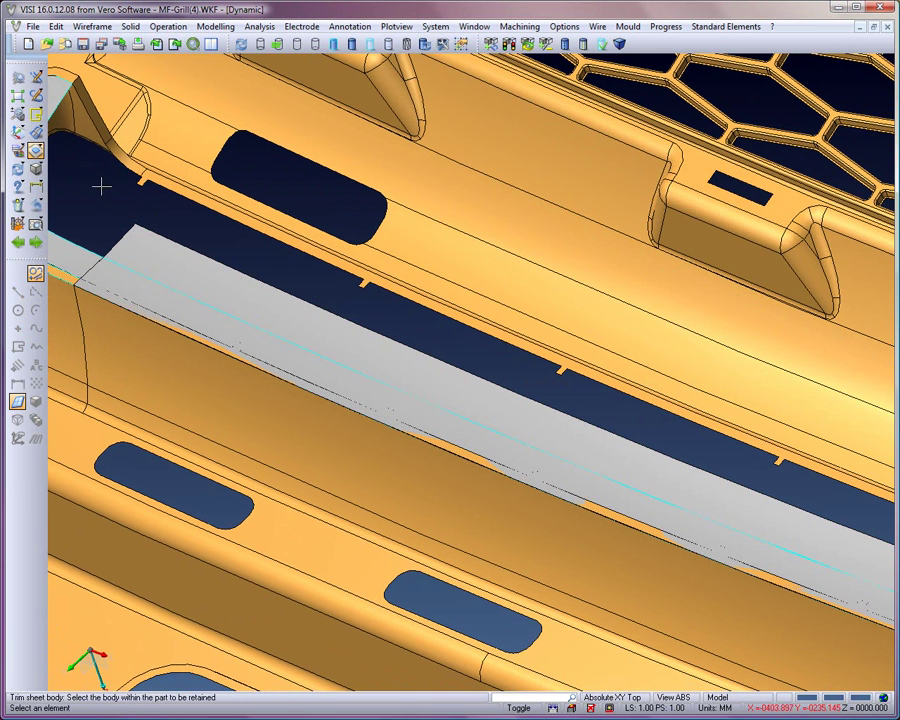
pyautogui.click(35, 96)
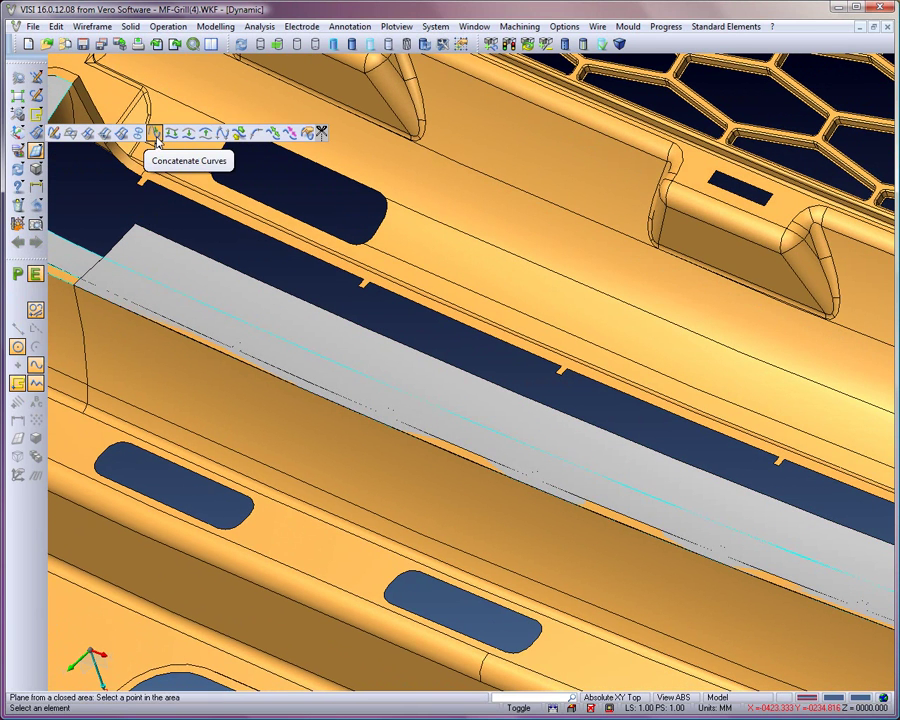
pyautogui.click(155, 134)
pyautogui.click(228, 305)
pyautogui.click(341, 370)
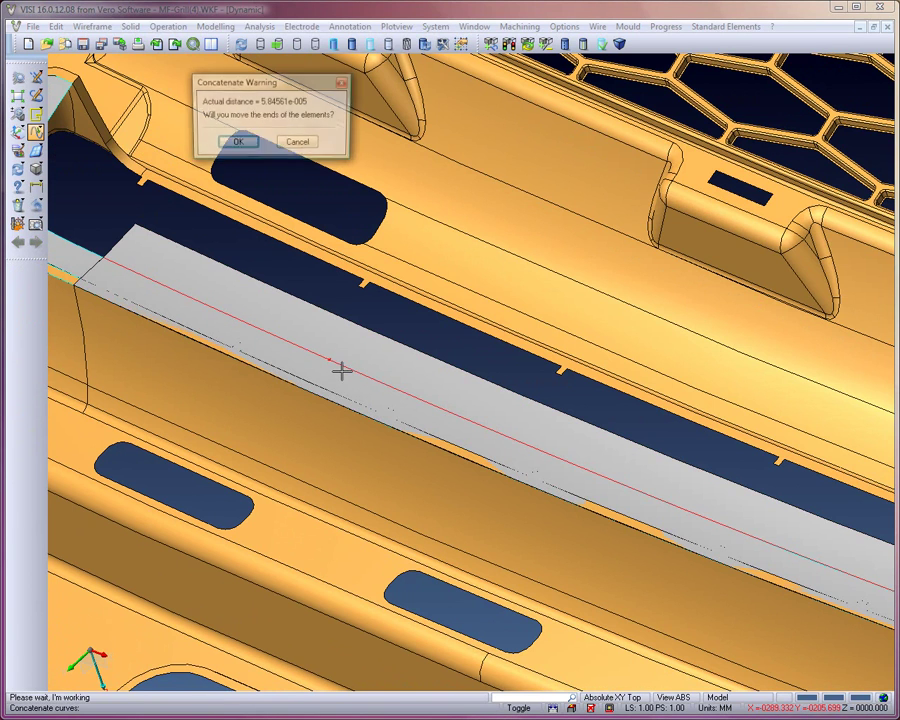
pyautogui.click(238, 142)
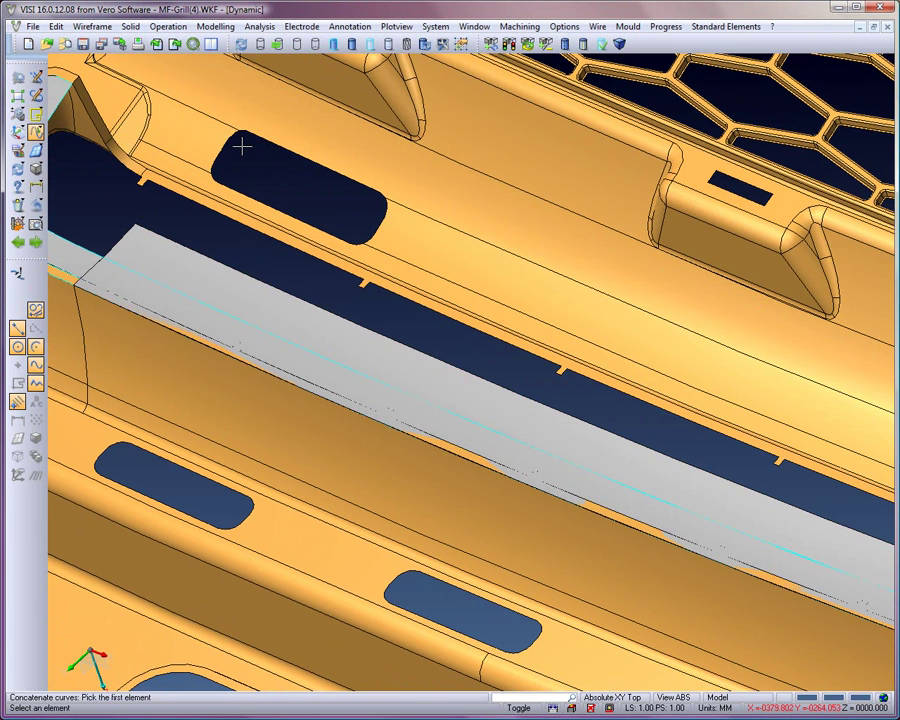
pyautogui.press('Escape')
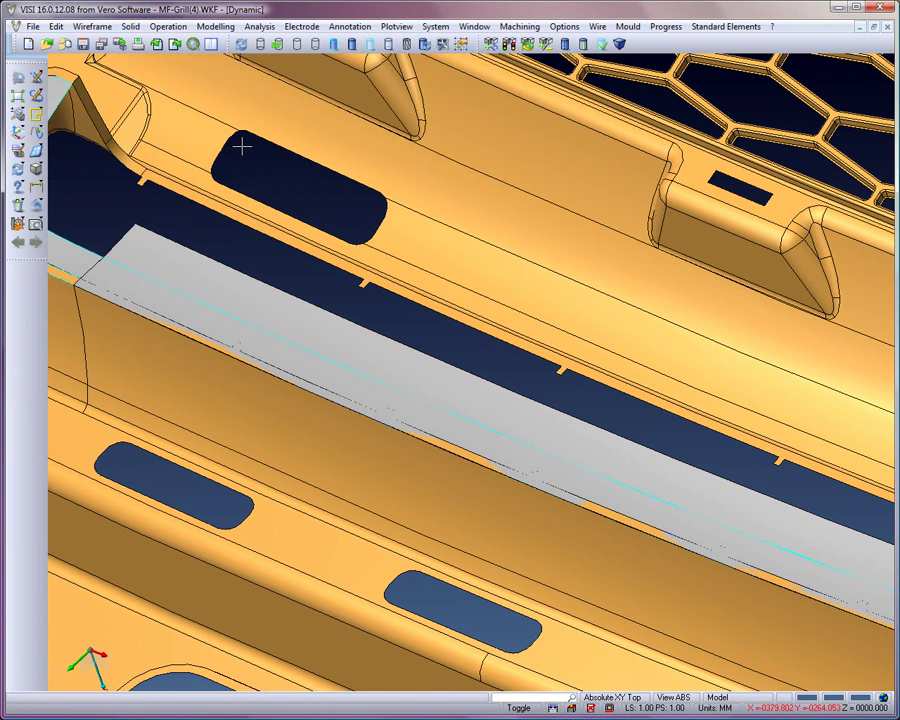
pyautogui.click(241, 45)
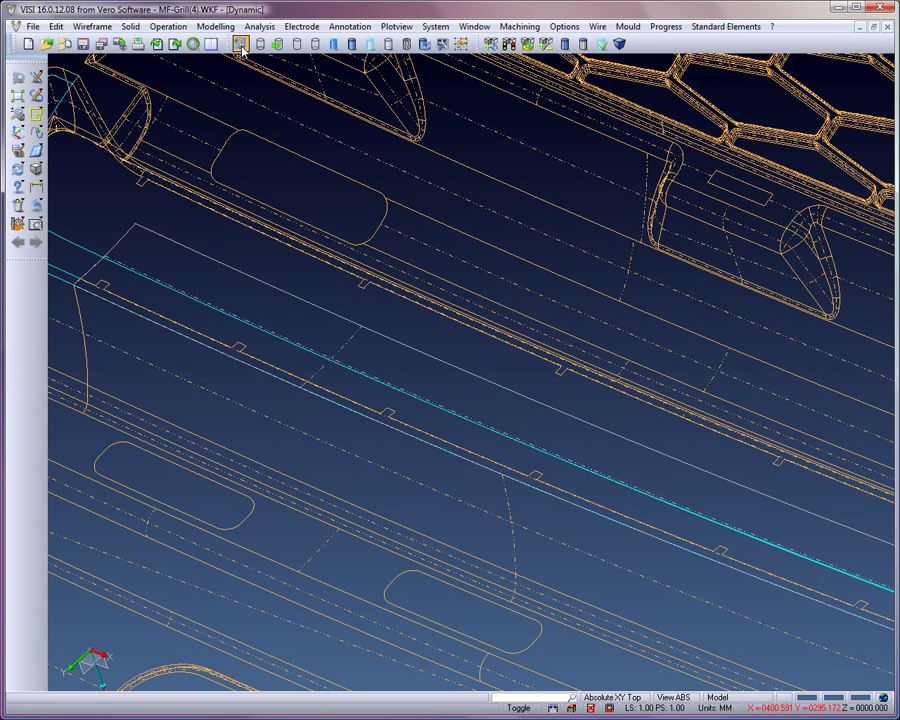
# Extract the long strip's peripheral slot edges as curves and begin trimming that sheet.
pyautogui.click(36, 131)
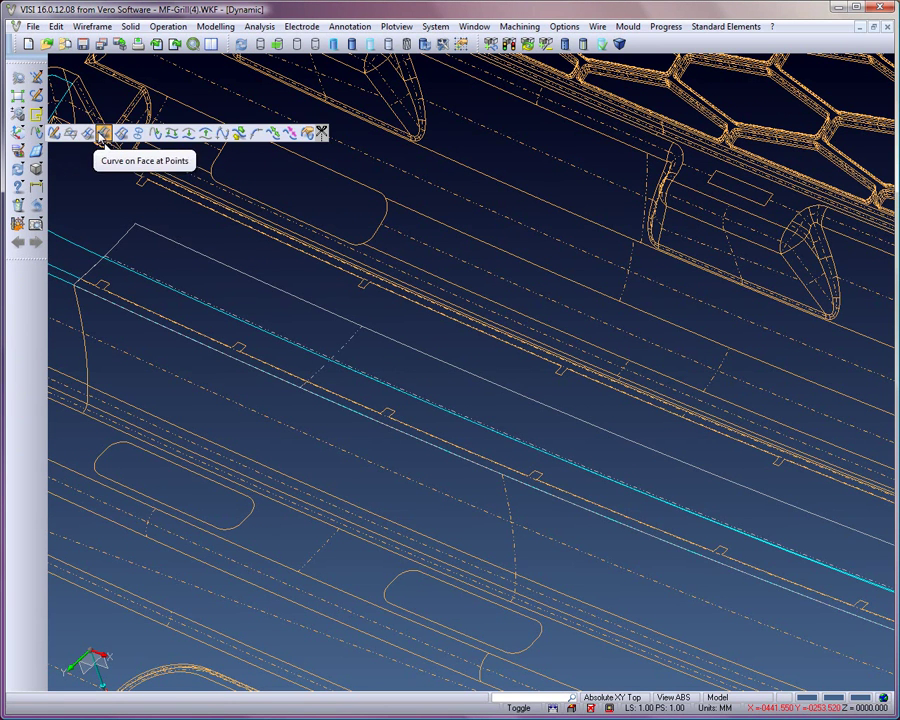
pyautogui.click(121, 133)
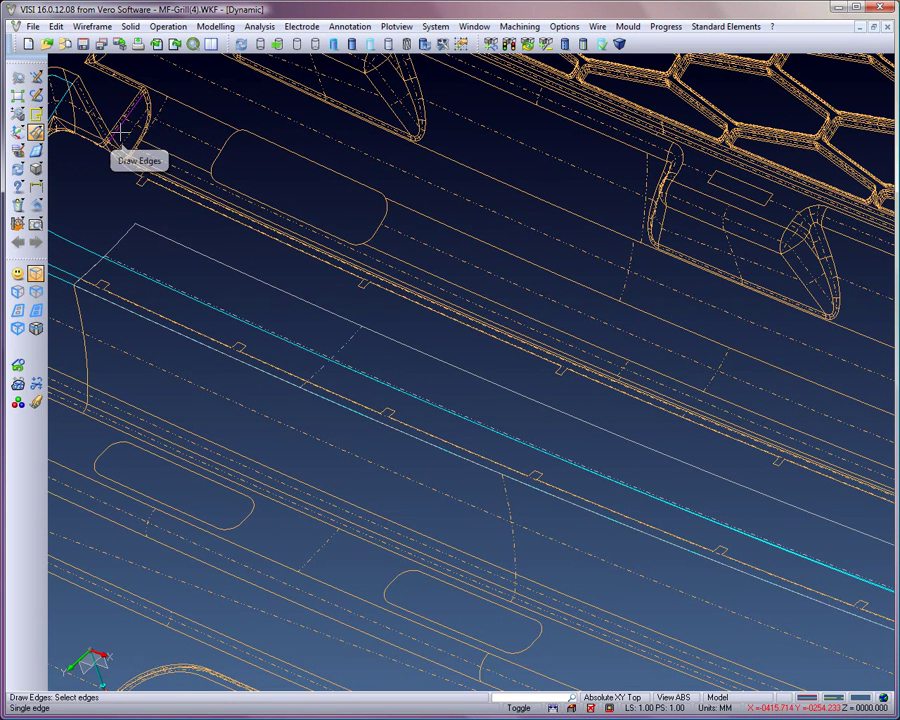
pyautogui.click(18, 311)
pyautogui.click(100, 281)
pyautogui.rightClick(100, 280)
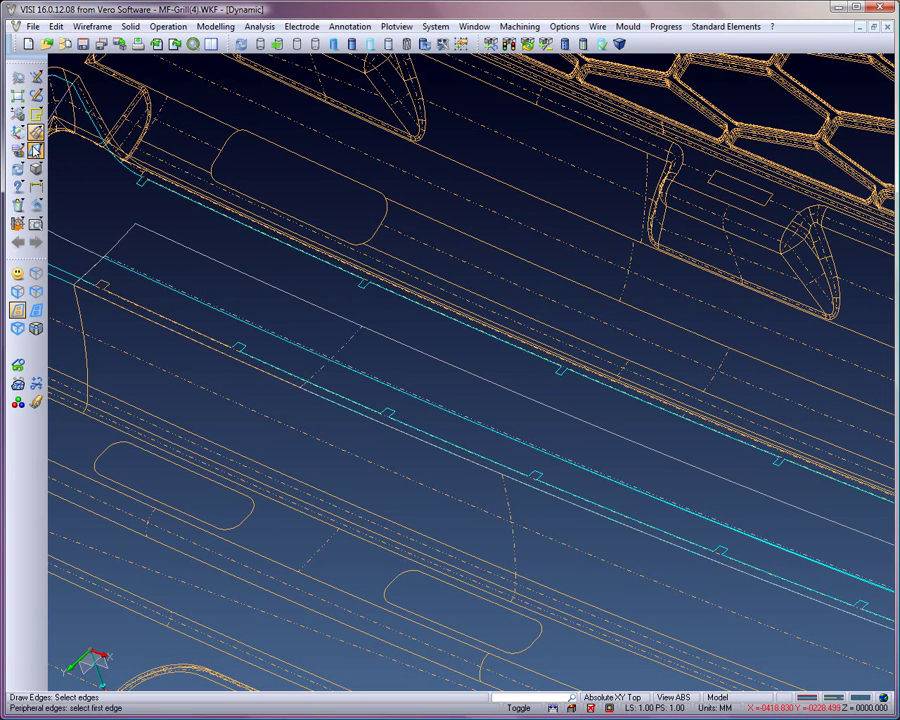
pyautogui.click(36, 150)
pyautogui.click(202, 155)
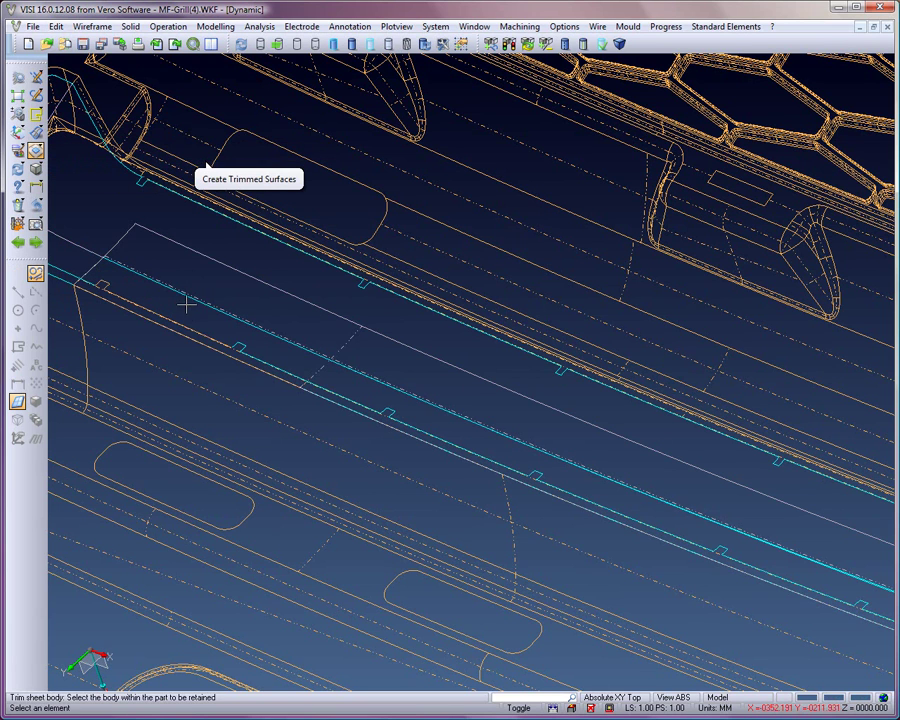
# Trim the long sheet body against the cyan edge curve, projecting normal to the body.
pyautogui.click(310, 368)
pyautogui.click(313, 356)
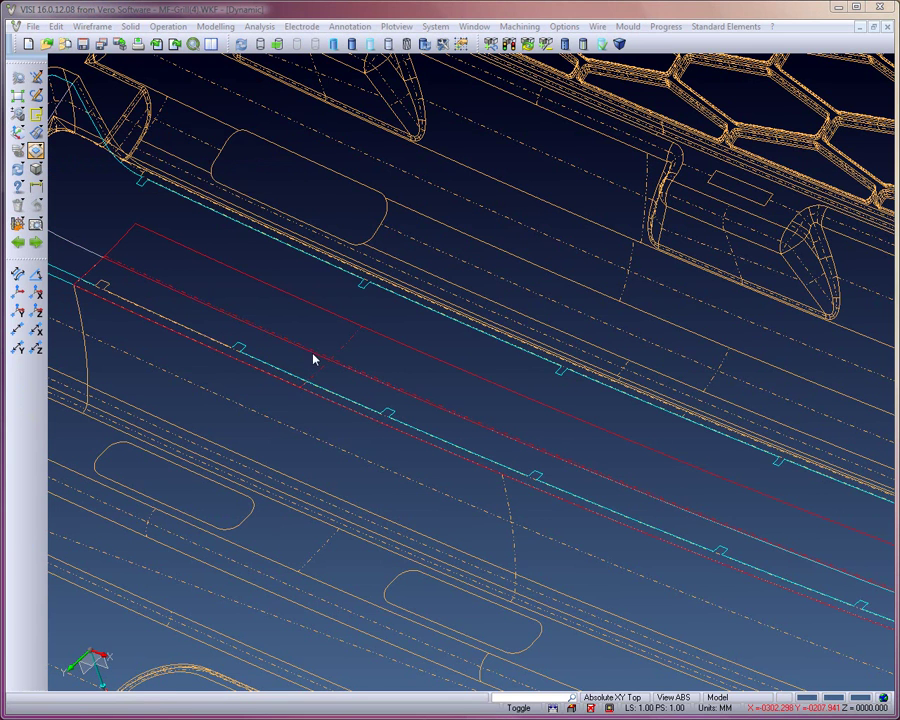
pyautogui.rightClick(314, 358)
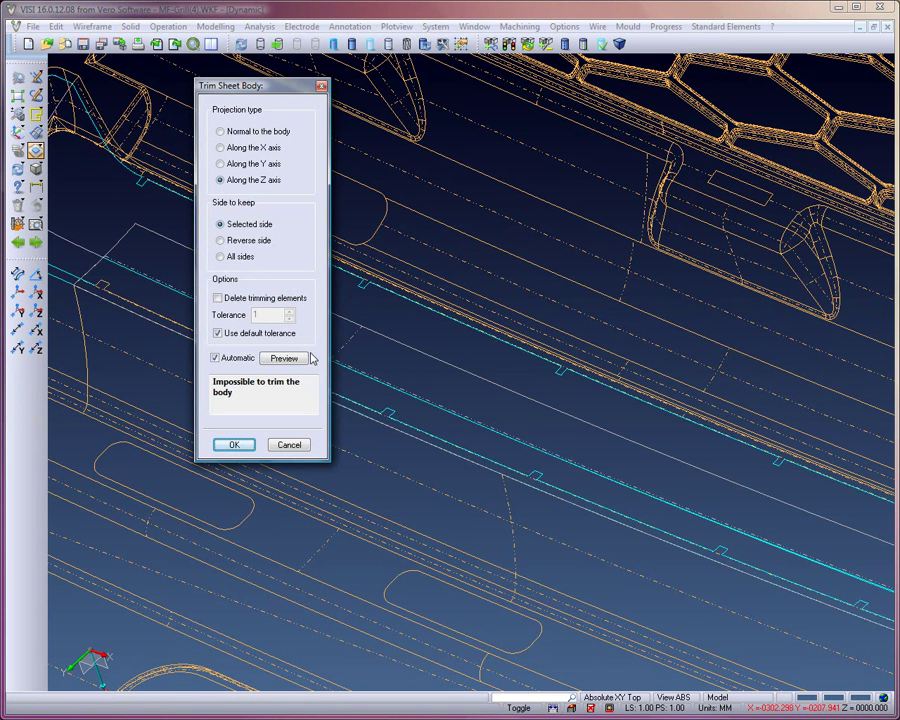
pyautogui.click(279, 360)
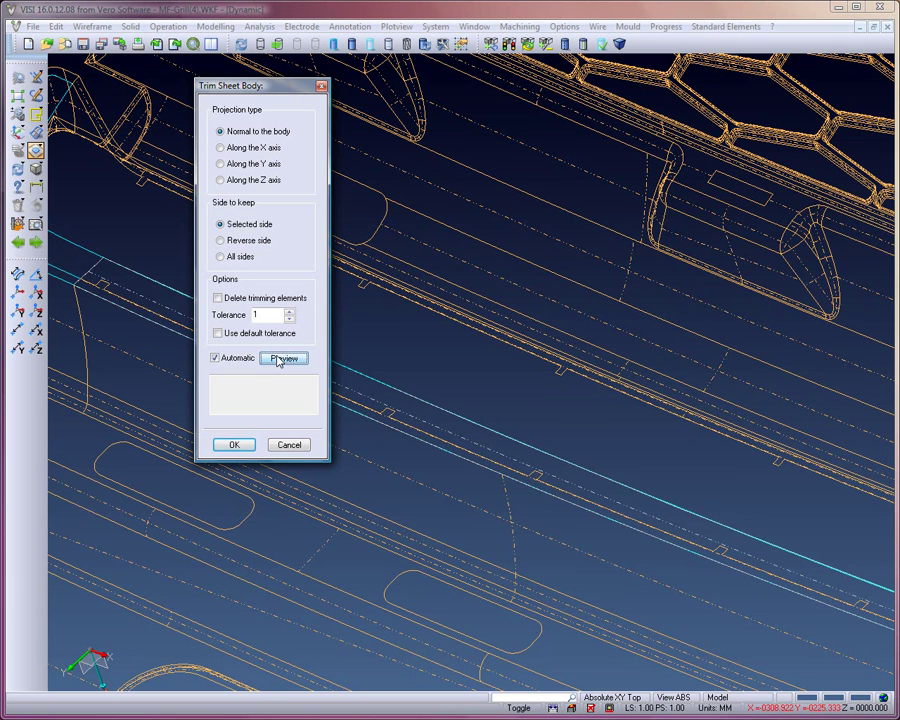
pyautogui.click(243, 447)
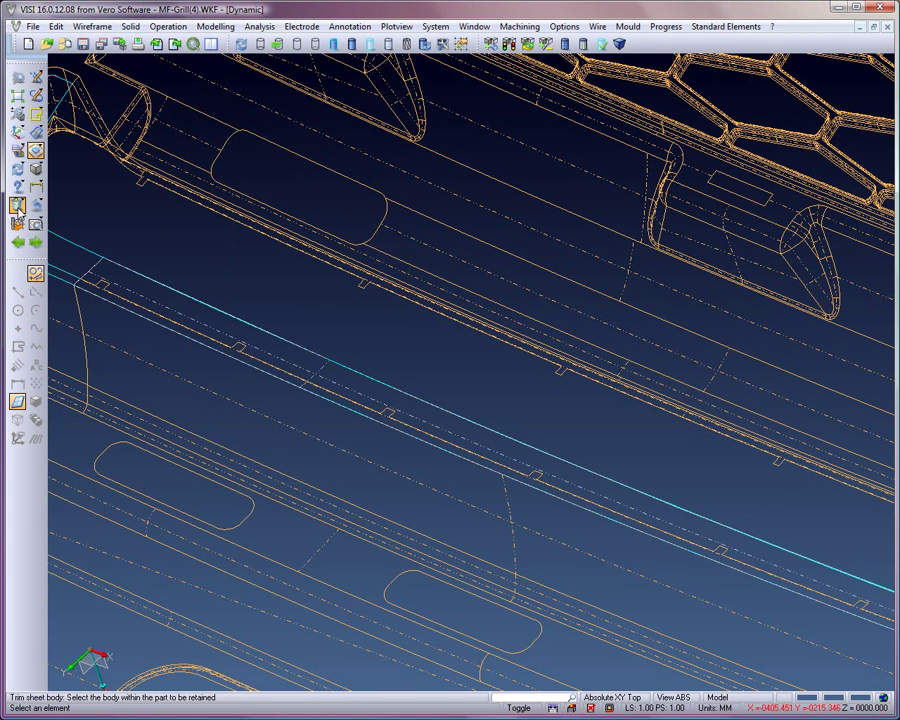
pyautogui.click(17, 205)
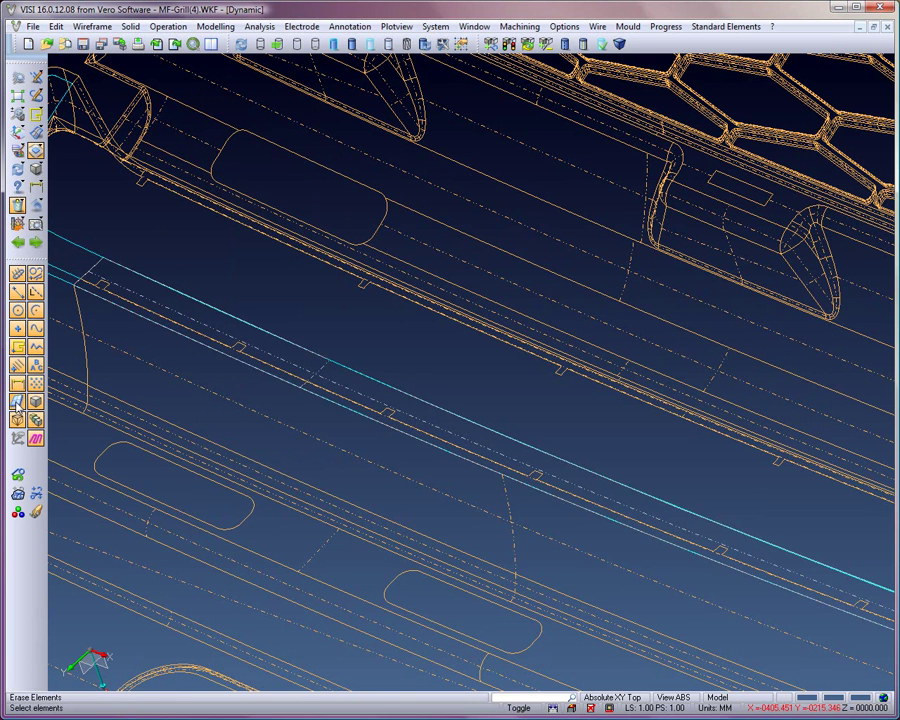
# Erase the used helper curves and extract the peripheral edge chain along the slot rim.
pyautogui.click(35, 497)
pyautogui.press('Return')
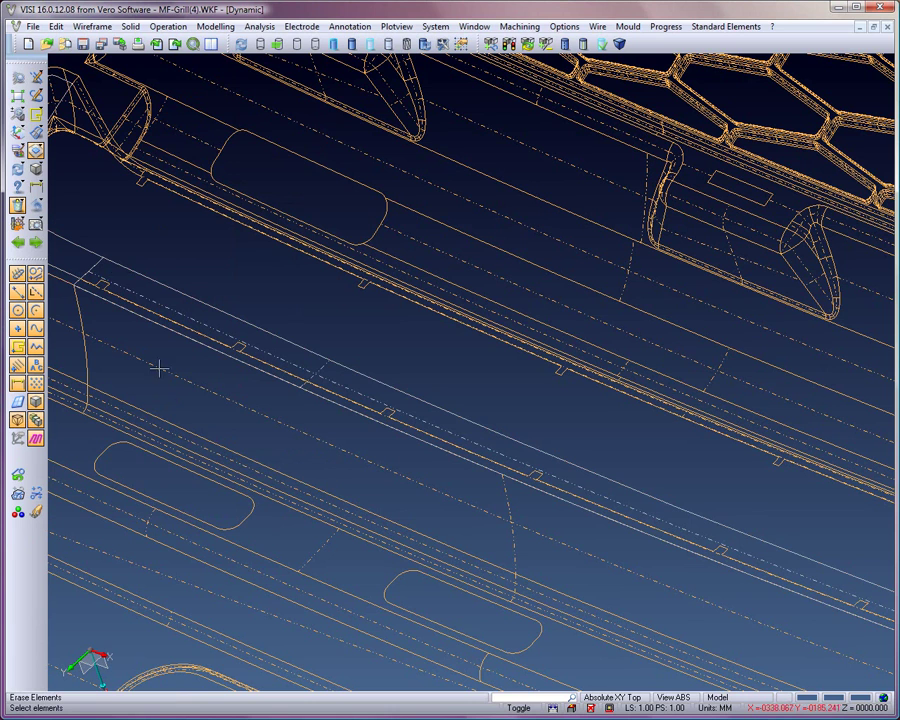
pyautogui.click(35, 133)
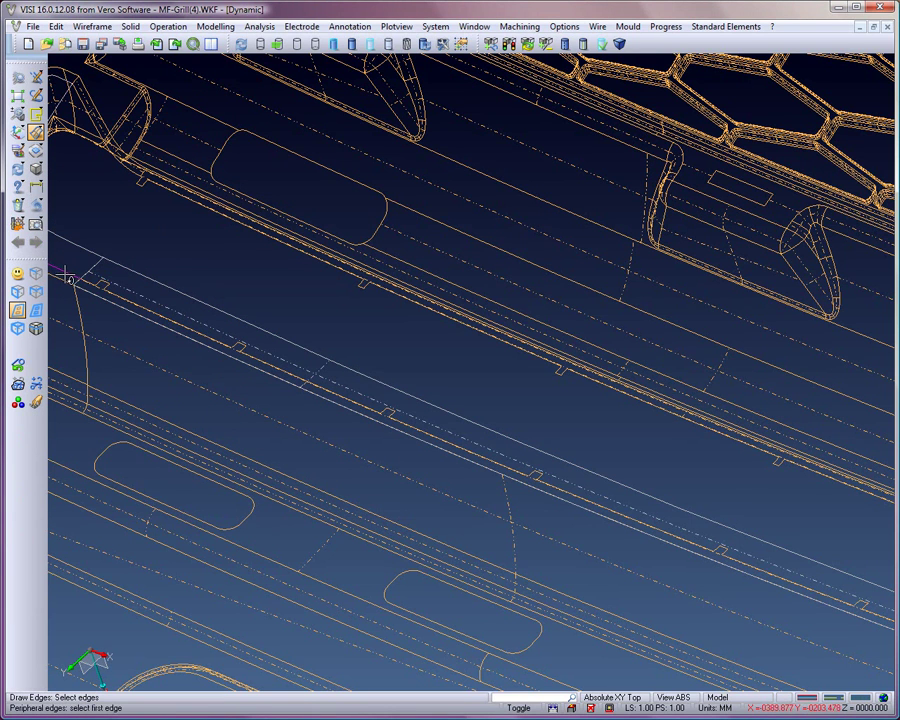
pyautogui.click(105, 285)
pyautogui.rightClick(105, 285)
pyautogui.press('t')
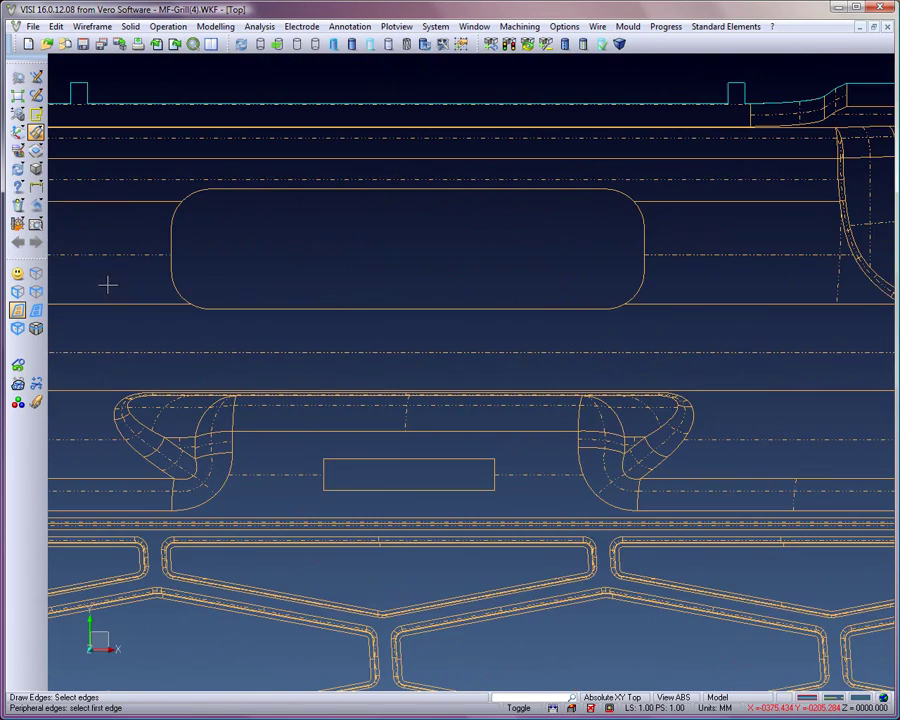
pyautogui.click(18, 96)
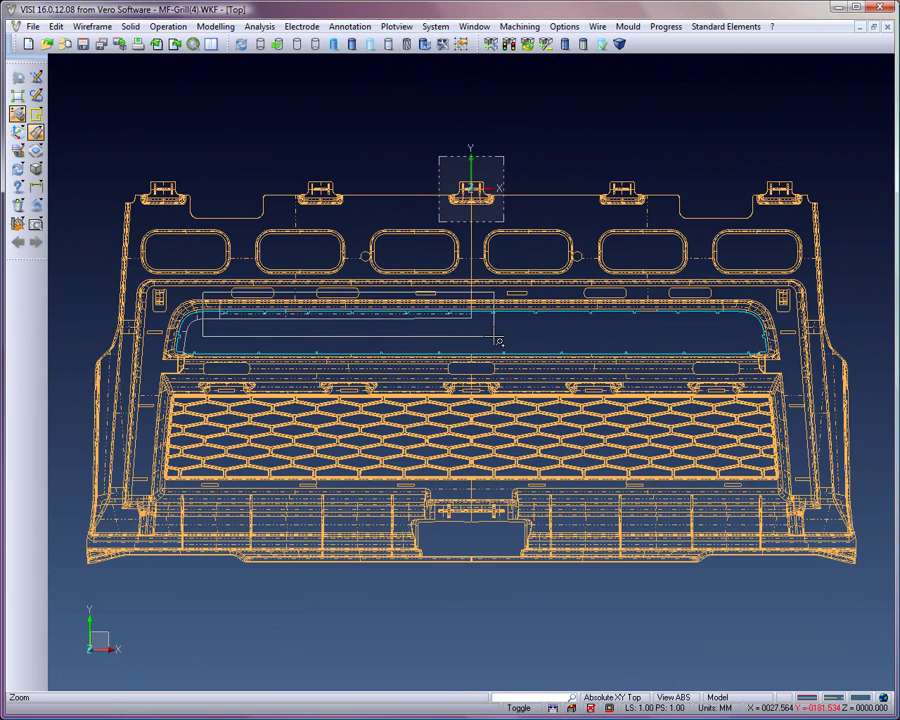
# Trim the long grey sheet against the cyan slot-edge curves with default tolerance, then shade.
pyautogui.moveTo(188, 300); pyautogui.dragTo(485, 322)
pyautogui.click(200, 363)
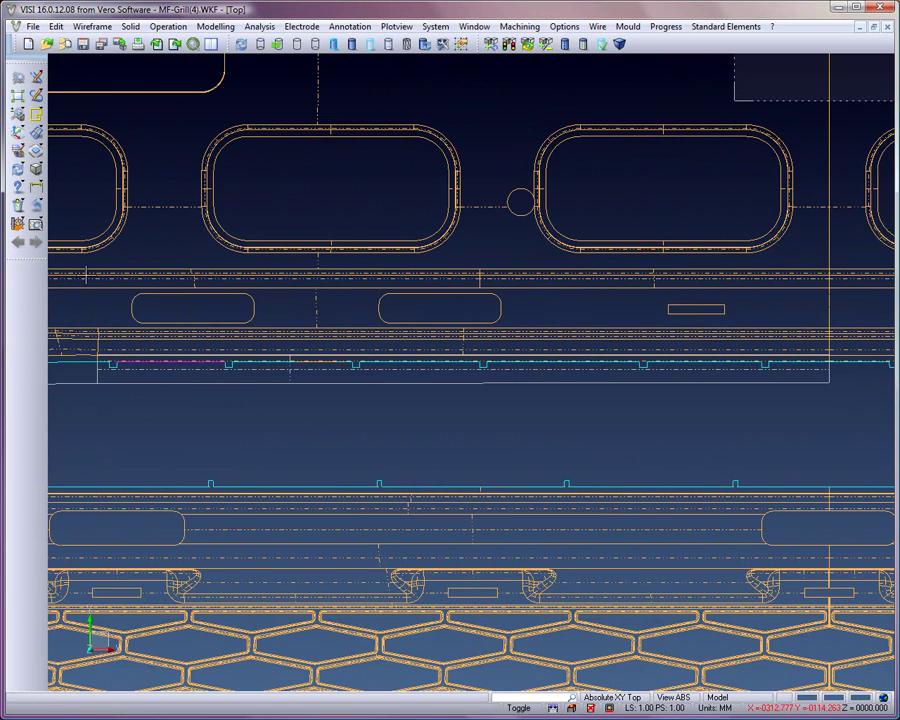
pyautogui.click(36, 150)
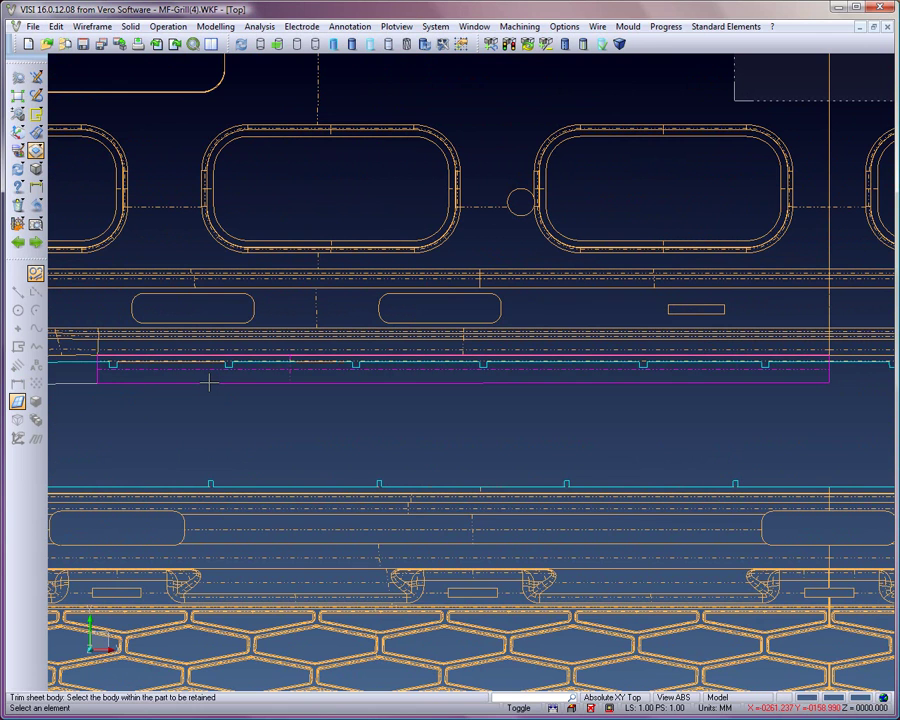
pyautogui.click(208, 381)
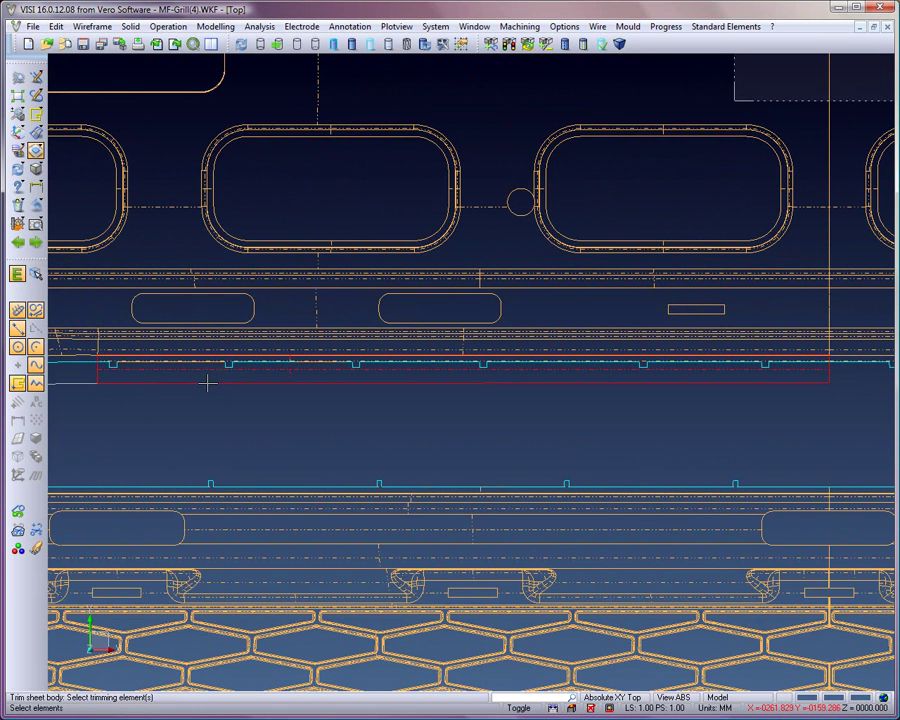
pyautogui.moveTo(77, 335); pyautogui.dragTo(845, 399)
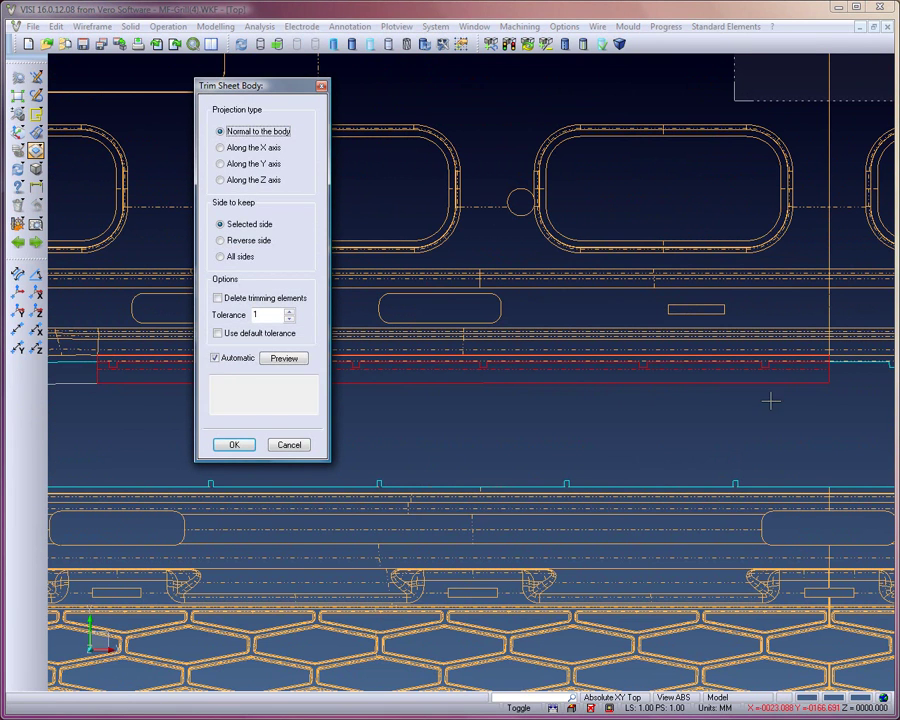
pyautogui.click(258, 335)
pyautogui.click(236, 445)
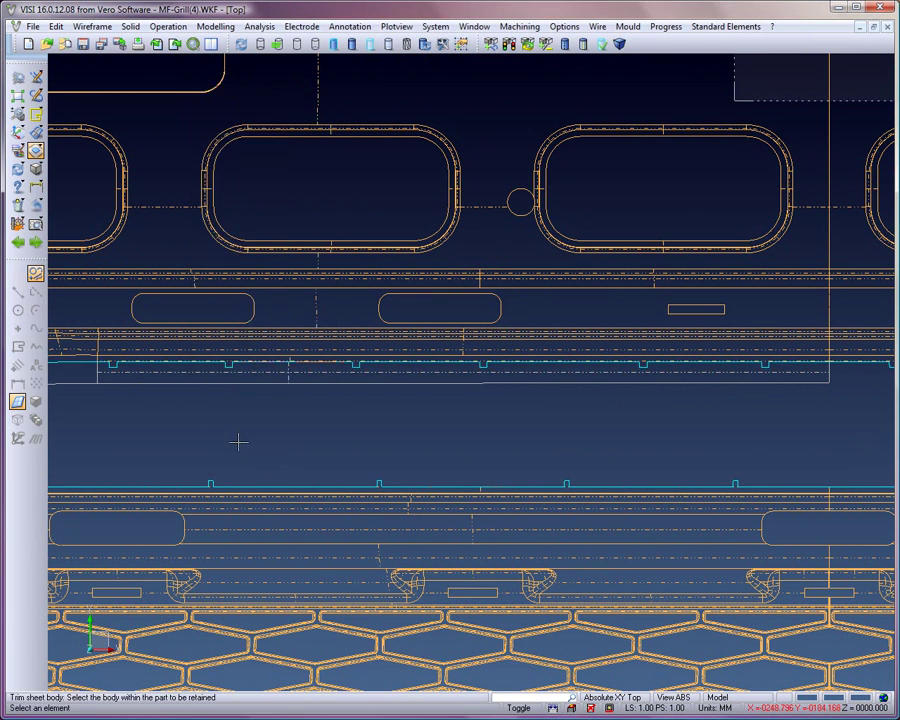
pyautogui.click(351, 44)
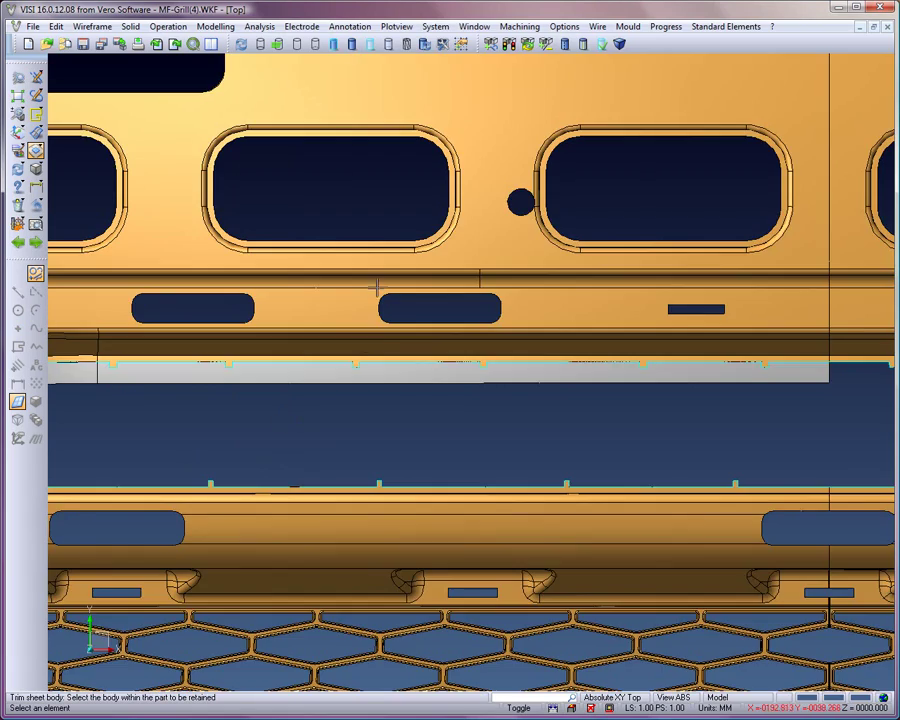
# Orbit and zoom onto the slot to inspect the trimmed grey closing strip.
pyautogui.scroll(-5, 367, 360)
pyautogui.moveTo(307, 398)
pyautogui.mouseDown(button='middle')
pyautogui.moveTo(229, 373)
pyautogui.moveTo(147, 368)
pyautogui.moveTo(129, 321)
pyautogui.moveTo(177, 303)
pyautogui.moveTo(181, 383)
pyautogui.moveTo(145, 365)
pyautogui.mouseUp(button='middle')
pyautogui.moveTo(508, 348)
pyautogui.mouseDown(button='middle')
pyautogui.moveTo(506, 316)
pyautogui.moveTo(536, 304)
pyautogui.moveTo(549, 334)
pyautogui.mouseUp(button='middle')
pyautogui.scroll(2, 549, 334)
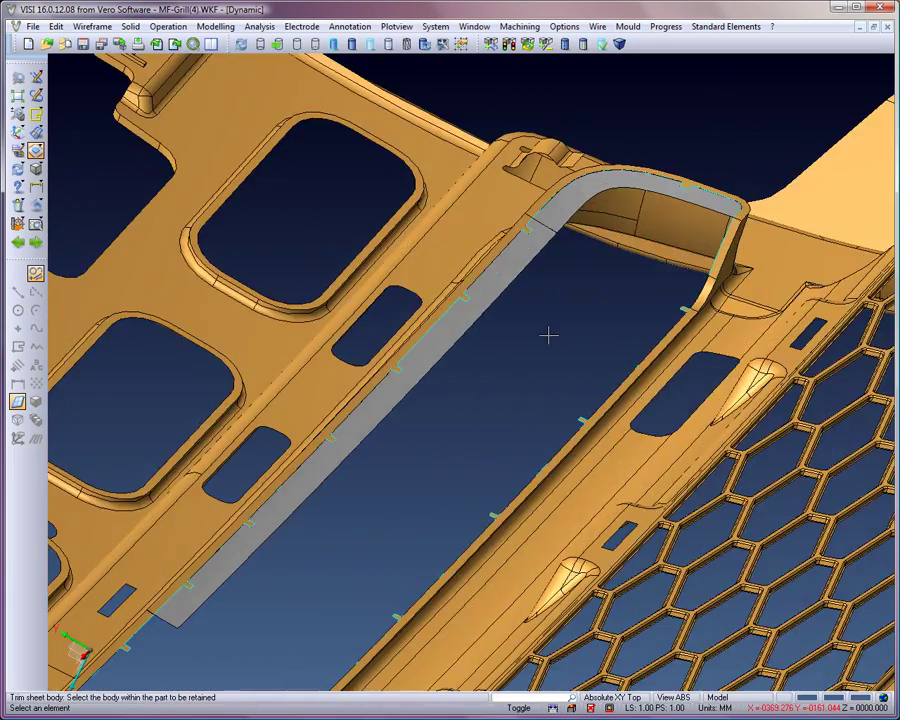
pyautogui.scroll(1, 549, 334)
pyautogui.click(549, 334)
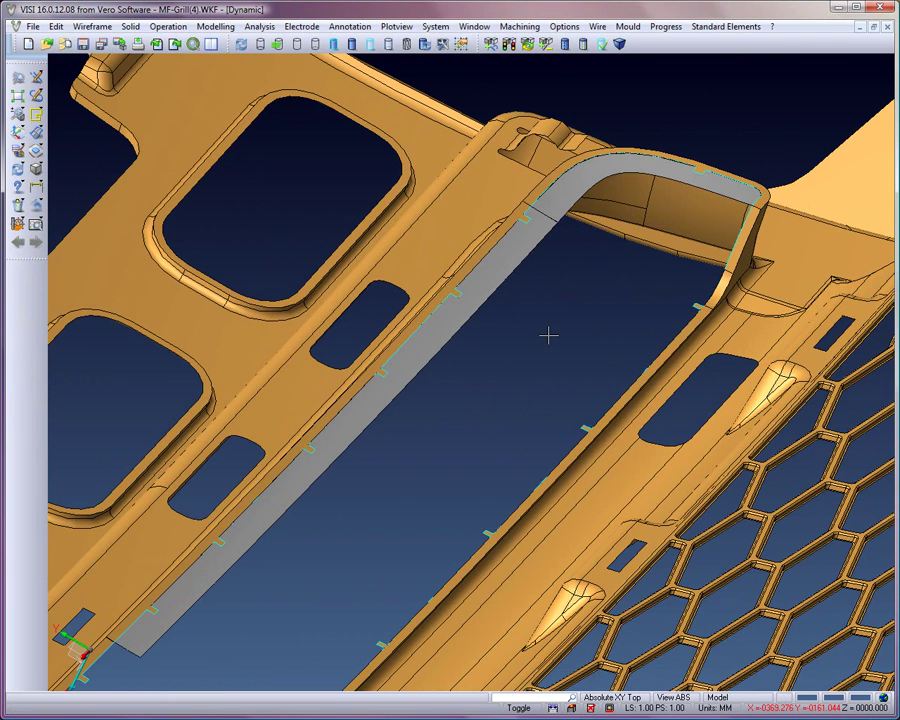
pyautogui.click(36, 131)
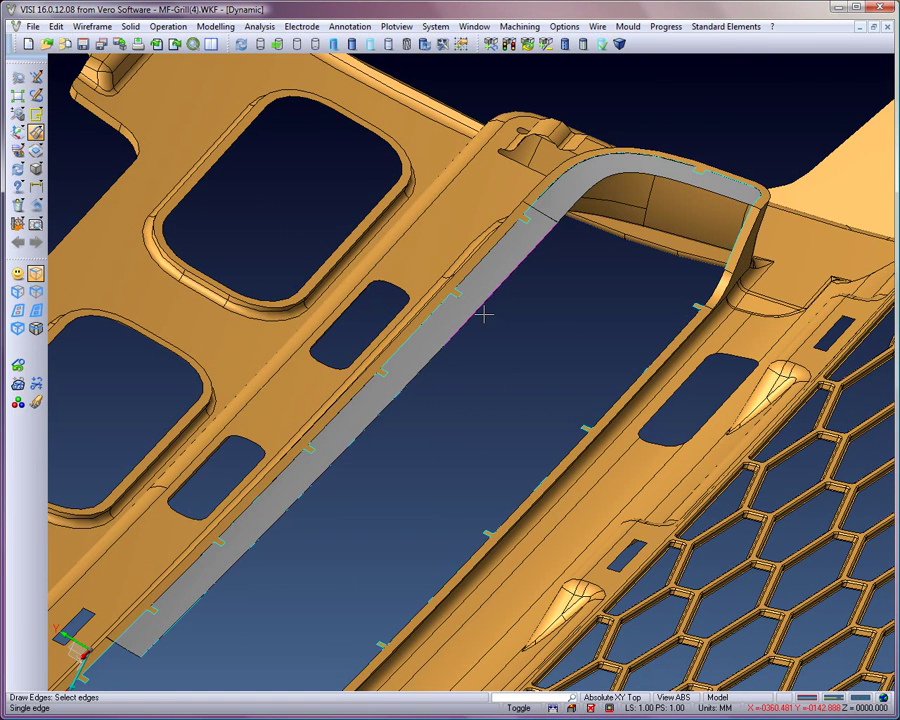
# Trace the bend edge, then concatenate the strip edges and bend edge into one curve.
pyautogui.click(583, 197)
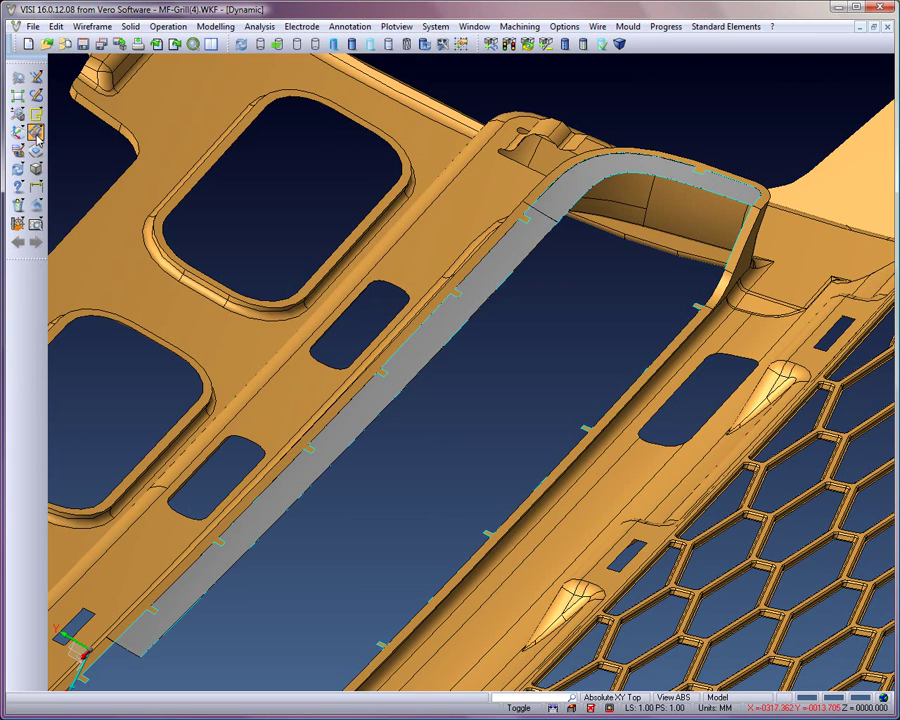
pyautogui.click(154, 132)
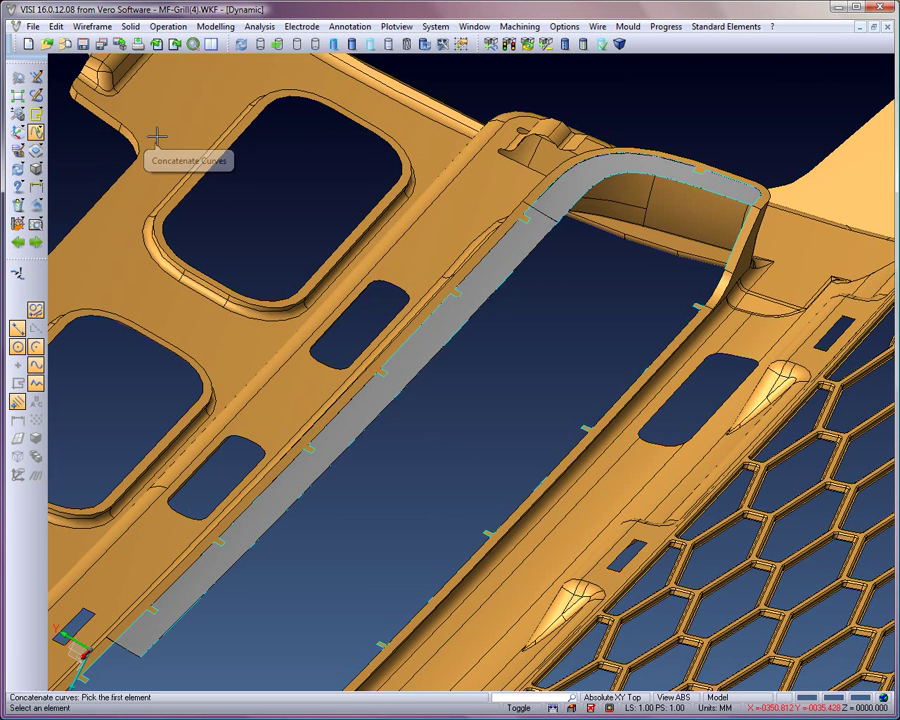
pyautogui.click(298, 492)
pyautogui.click(464, 318)
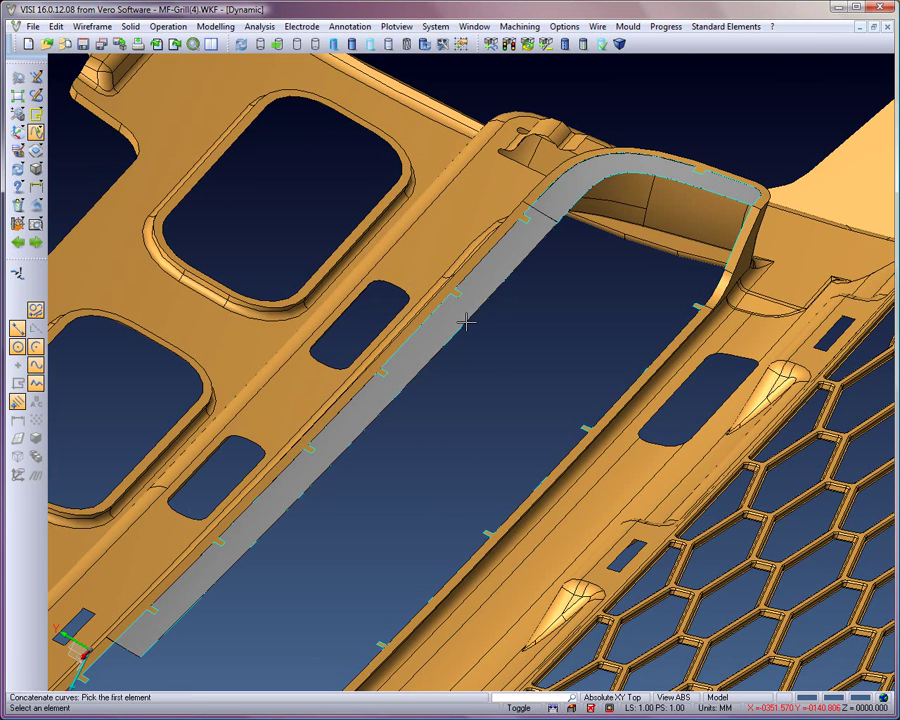
pyautogui.click(464, 320)
pyautogui.click(573, 205)
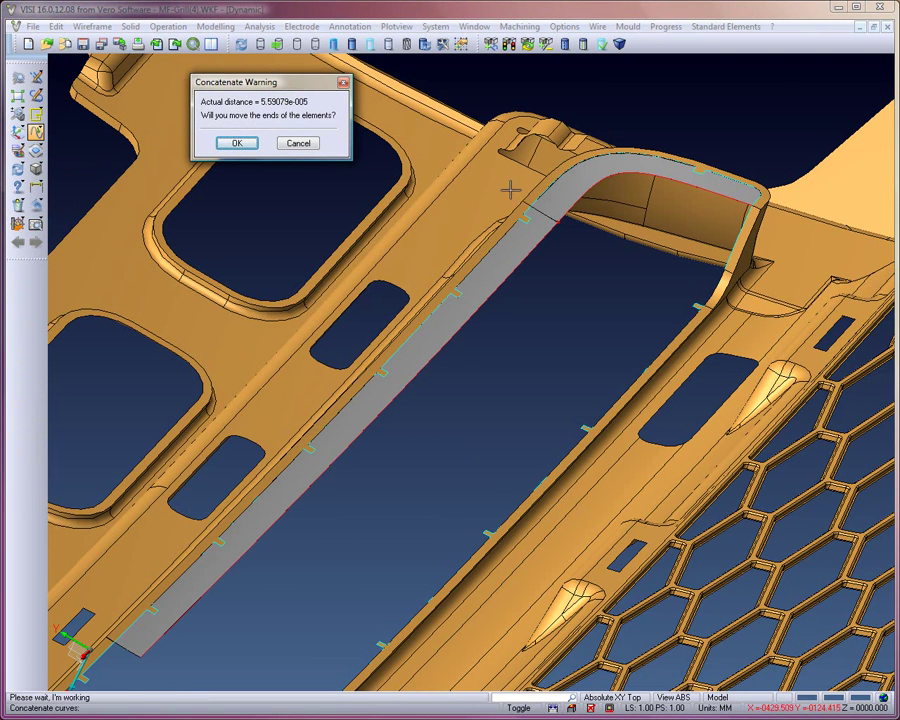
pyautogui.click(240, 144)
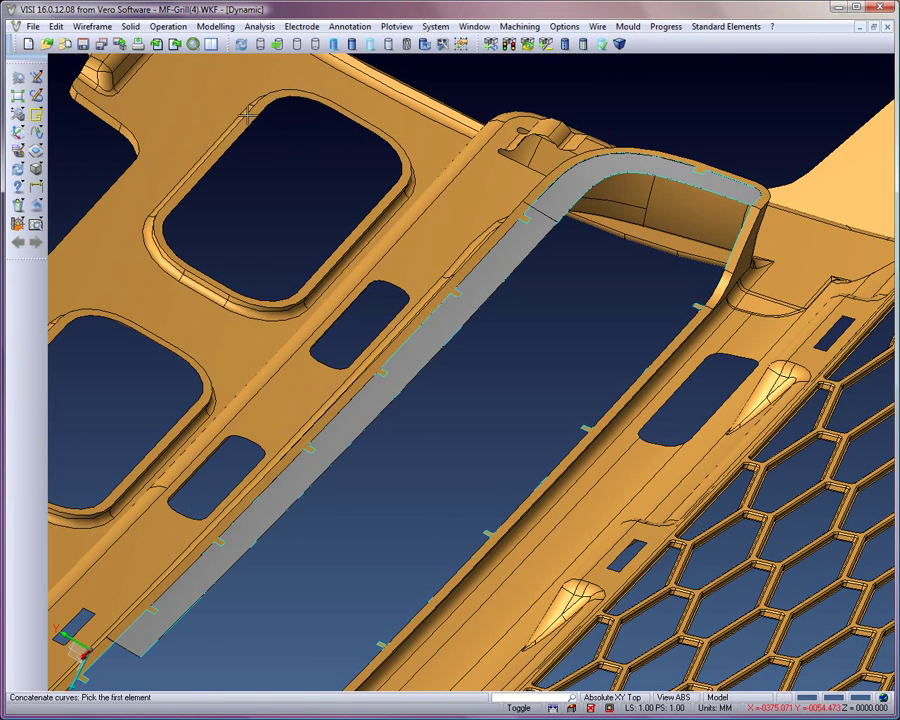
pyautogui.click(96, 27)
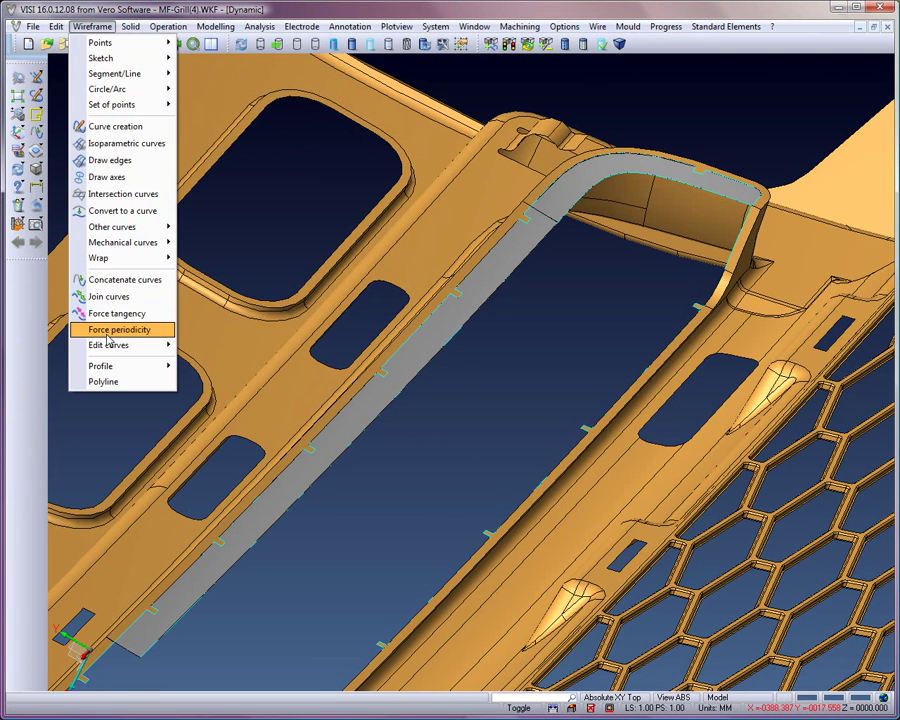
# Remove all corners and concatenation points from the joined strip-edge curve.
pyautogui.moveTo(110, 345)
pyautogui.click(220, 380)
pyautogui.click(364, 416)
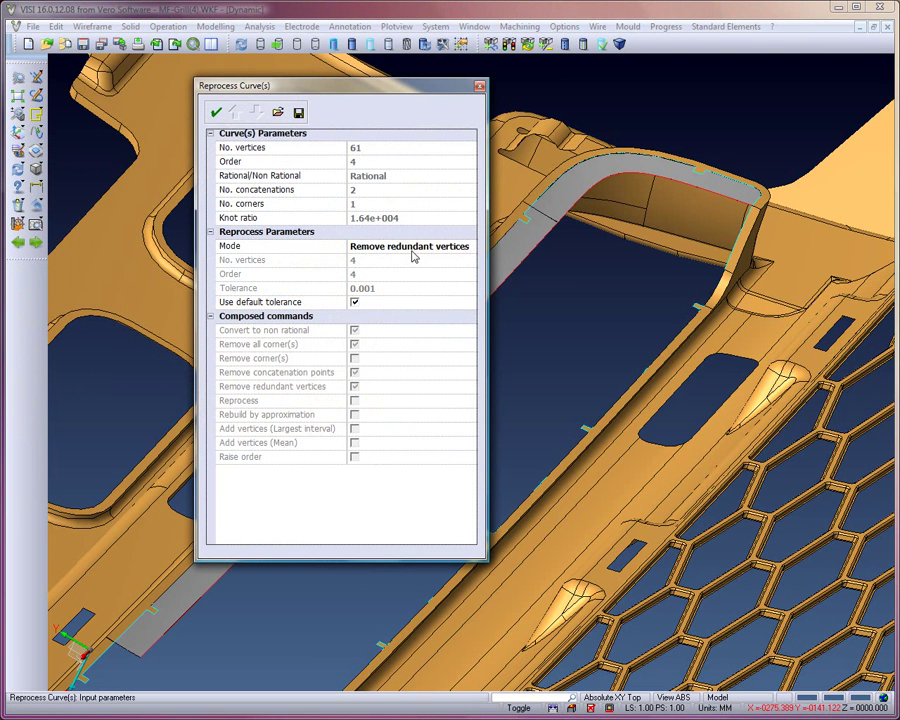
pyautogui.click(412, 247)
pyautogui.click(414, 247)
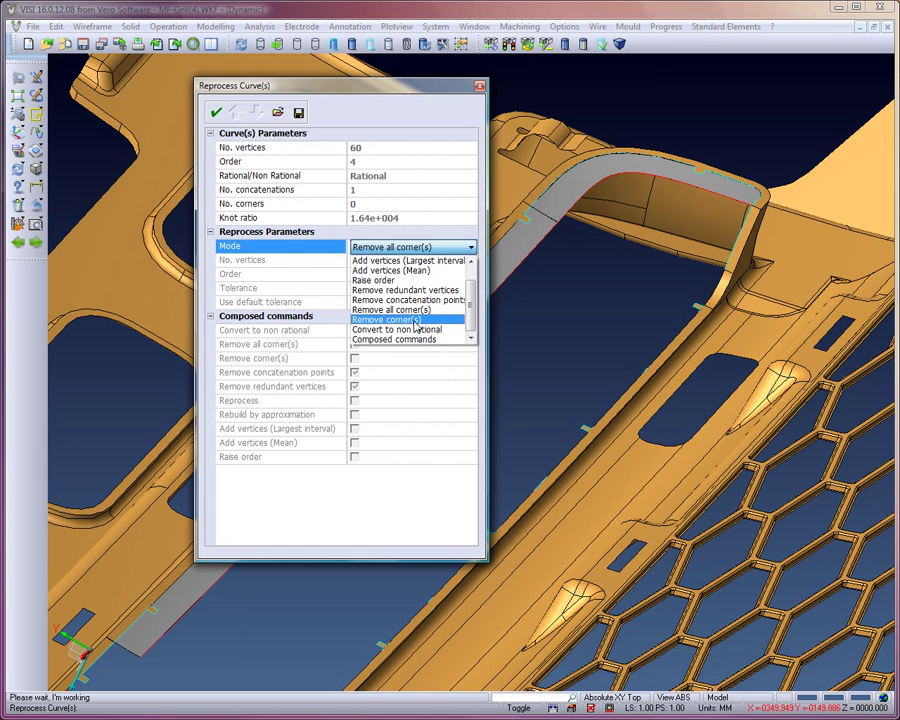
pyautogui.click(406, 299)
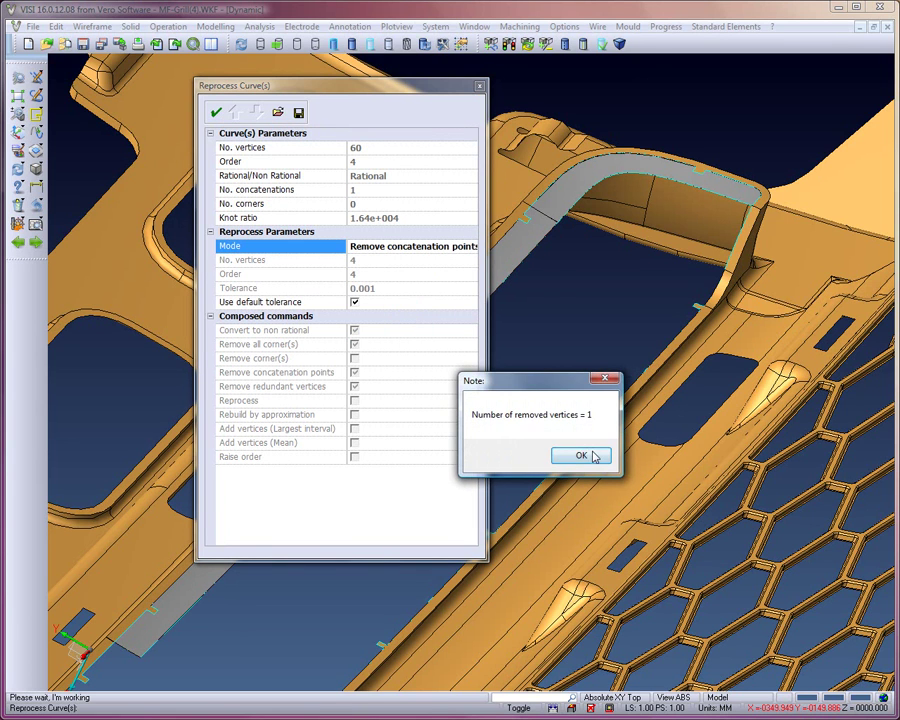
pyautogui.click(590, 456)
# Fully reprocess the curve with 60 vertices.
pyautogui.click(412, 247)
pyautogui.click(412, 248)
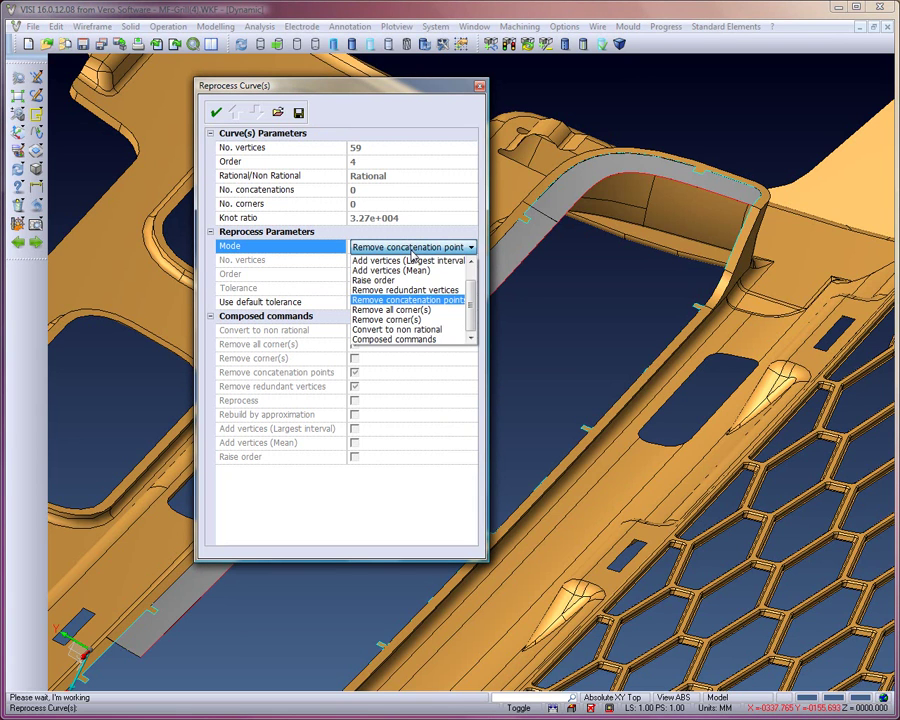
pyautogui.scroll(1, 412, 290)
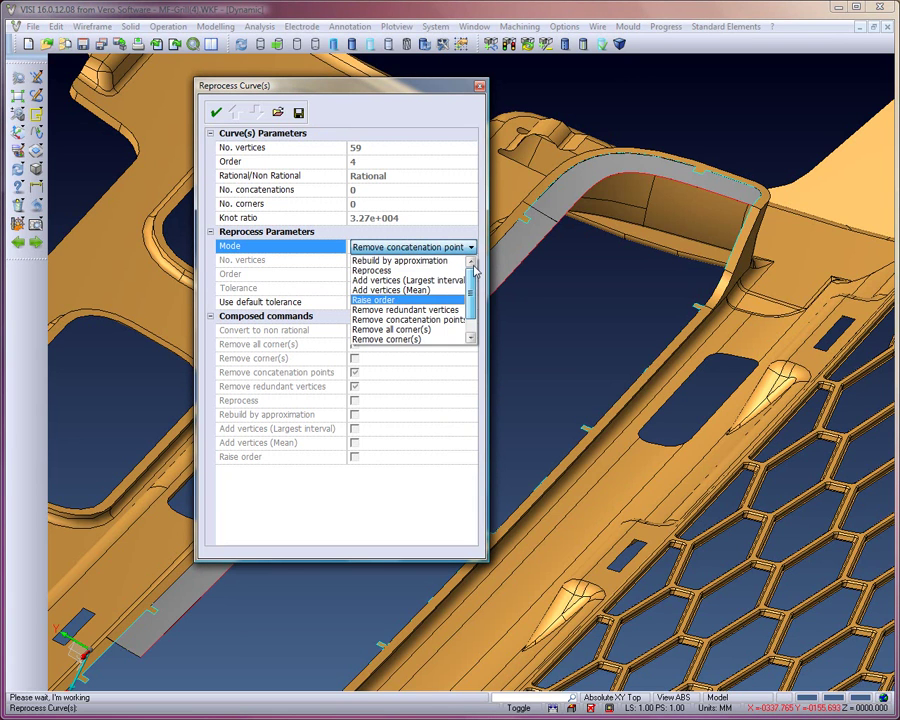
pyautogui.click(444, 270)
pyautogui.click(395, 262)
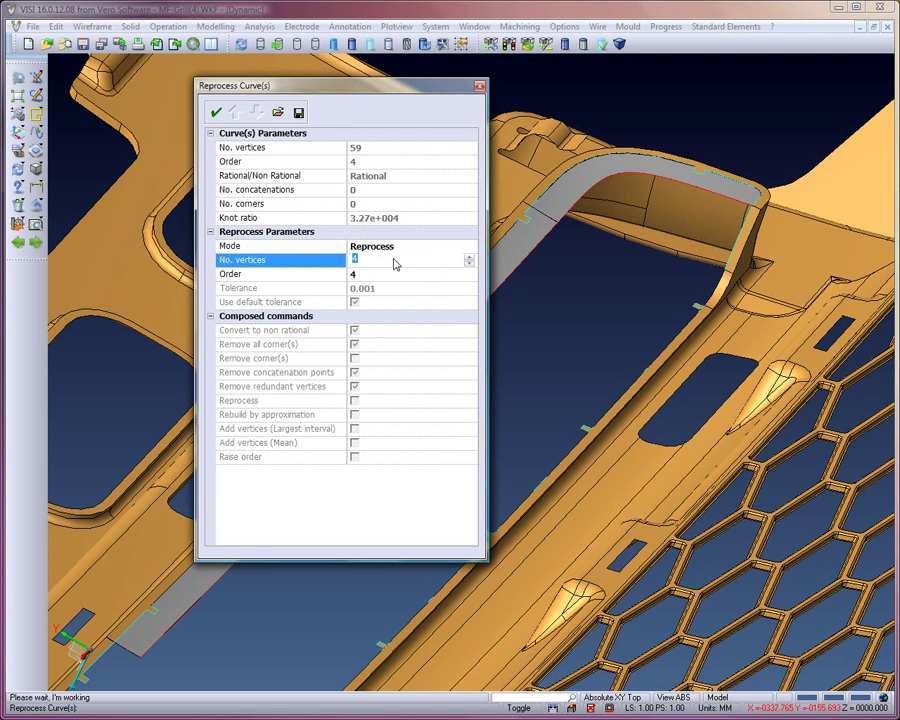
pyautogui.write('60')
pyautogui.click(217, 113)
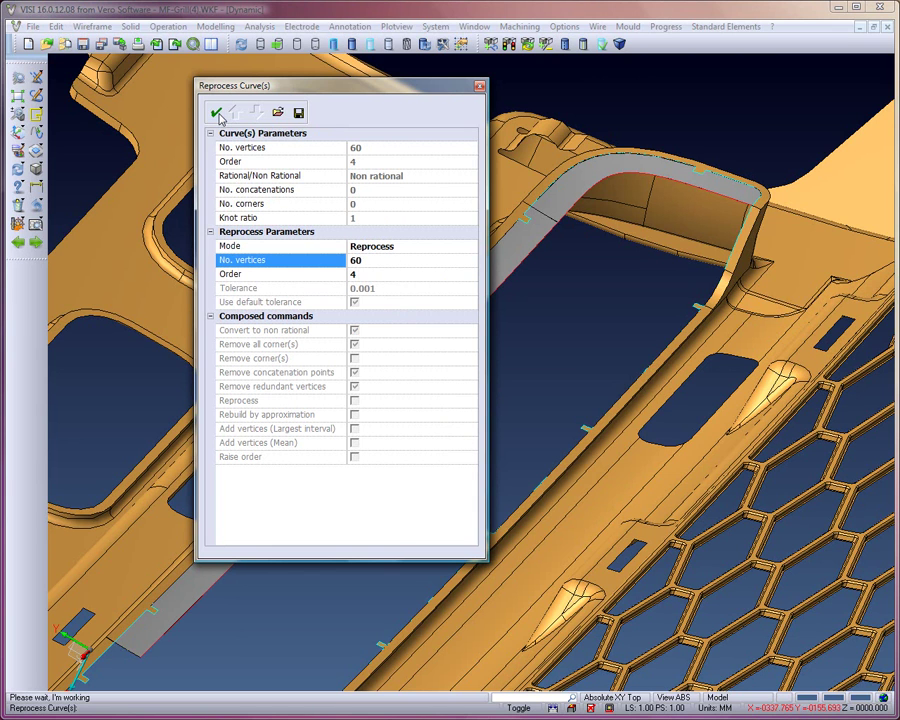
pyautogui.click(479, 88)
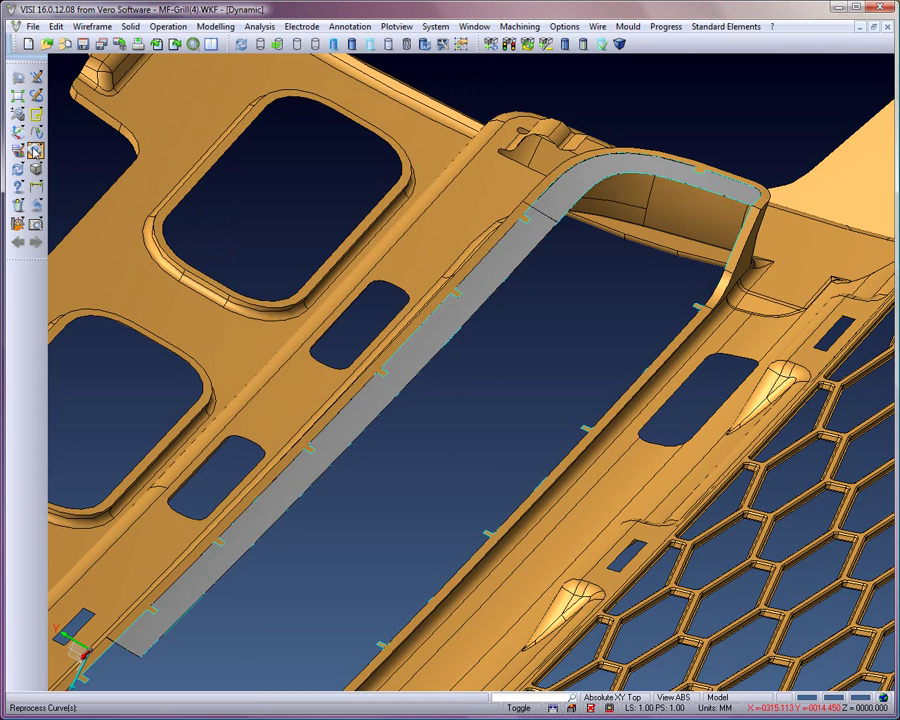
# Sweep a surface along the strip's inner-edge drive curve between the two shape curves at the bend.
pyautogui.click(88, 151)
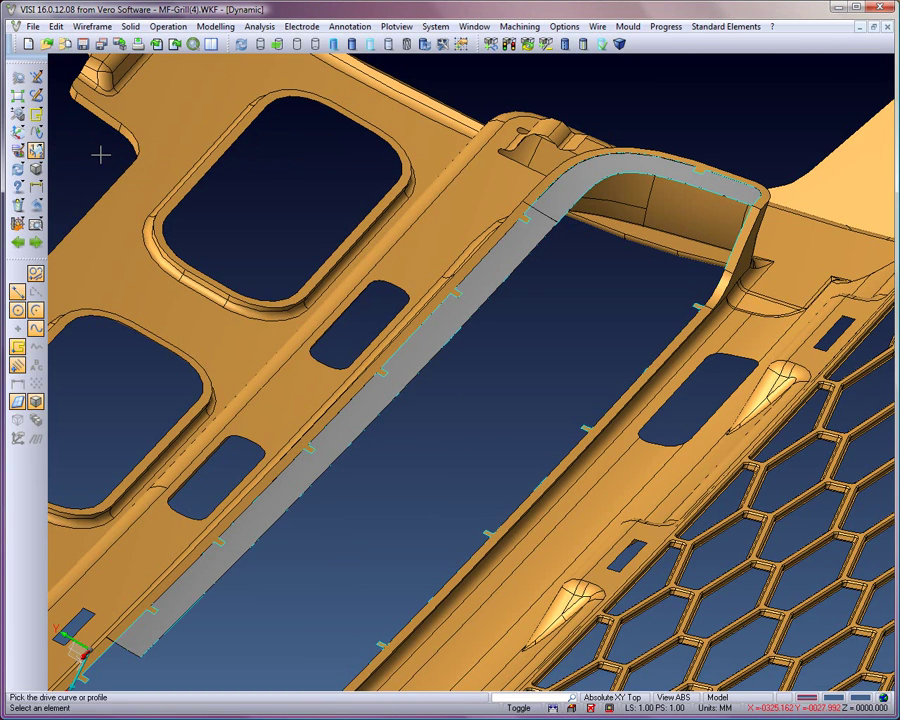
pyautogui.click(438, 122)
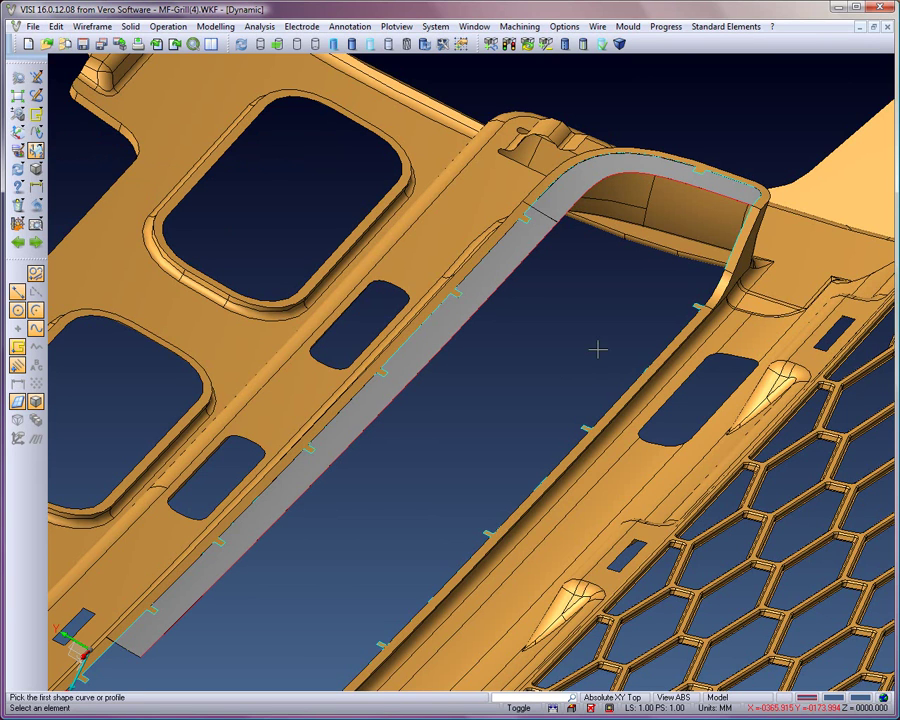
pyautogui.click(750, 215)
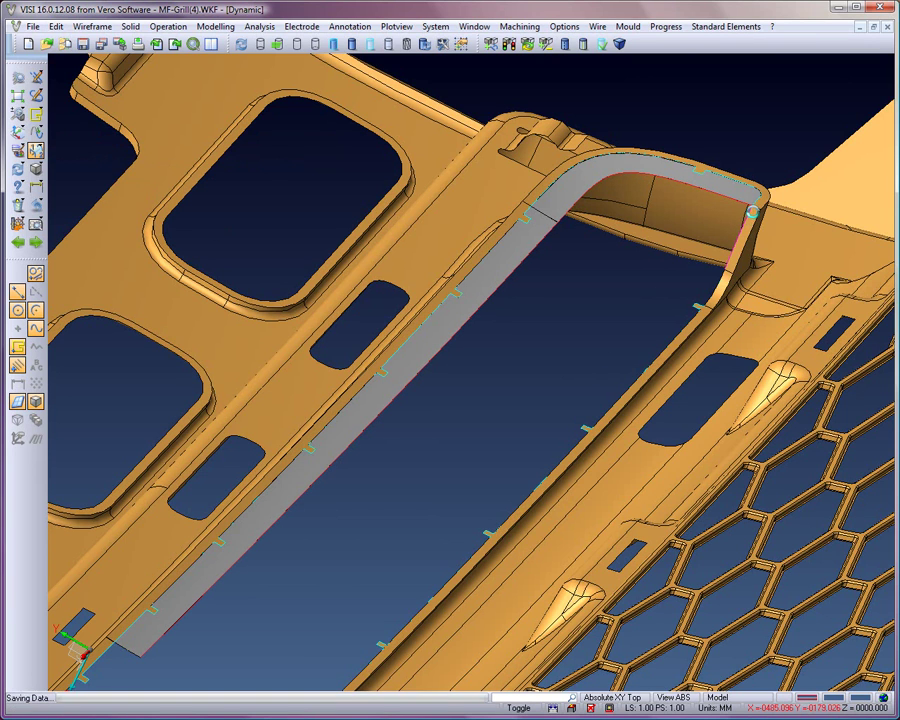
pyautogui.click(750, 210)
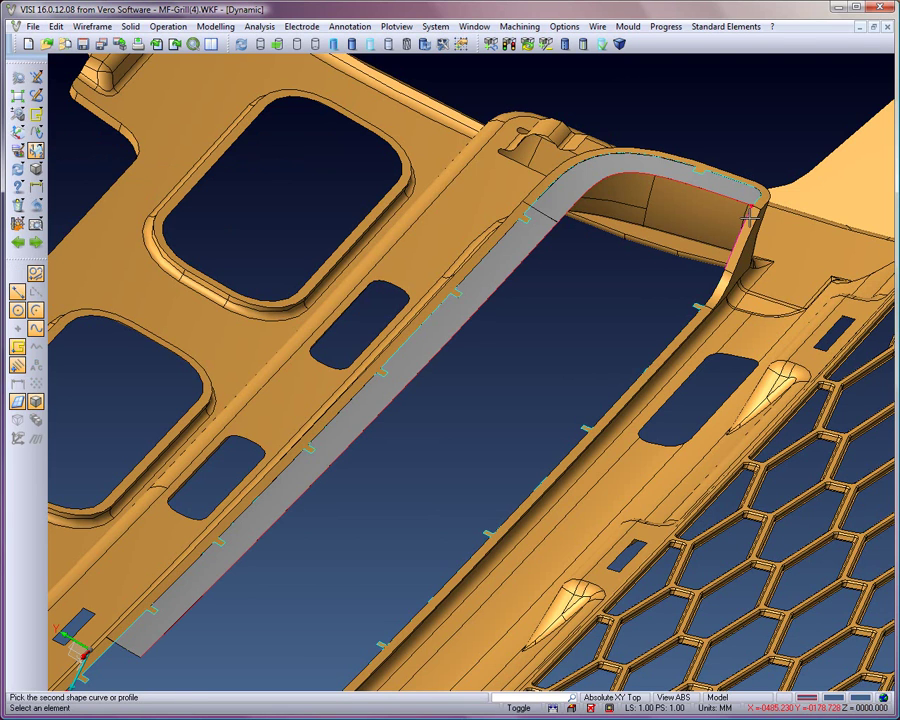
pyautogui.click(750, 213)
pyautogui.click(750, 207)
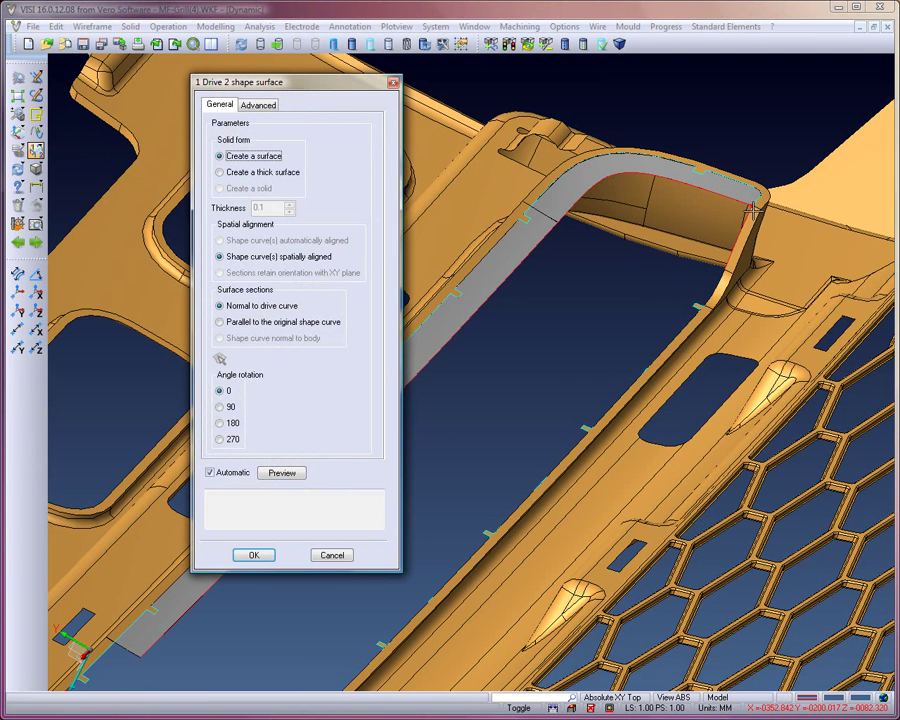
pyautogui.click(285, 473)
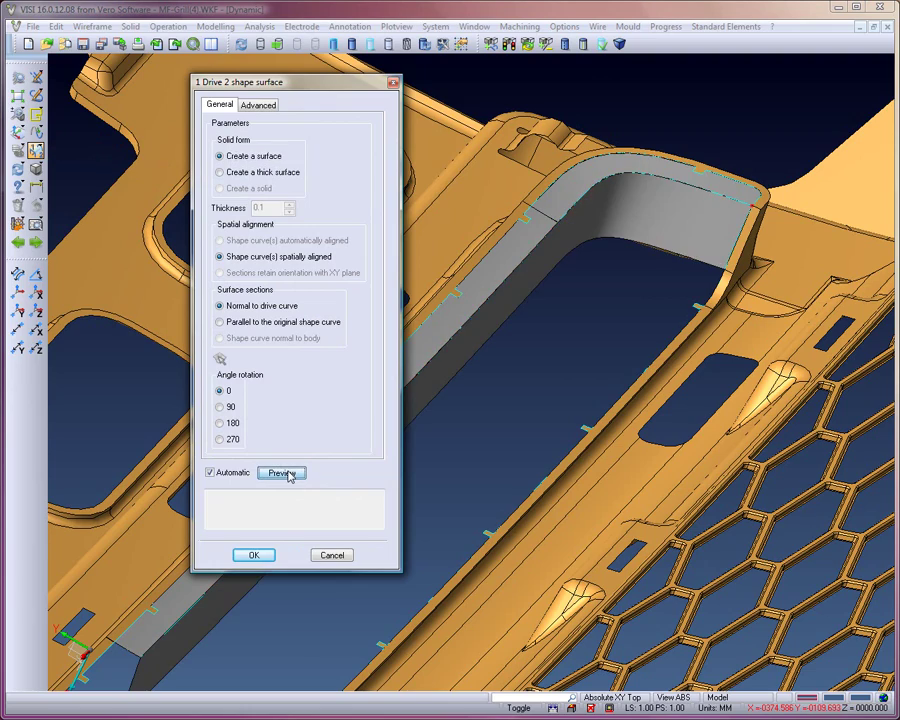
pyautogui.click(255, 555)
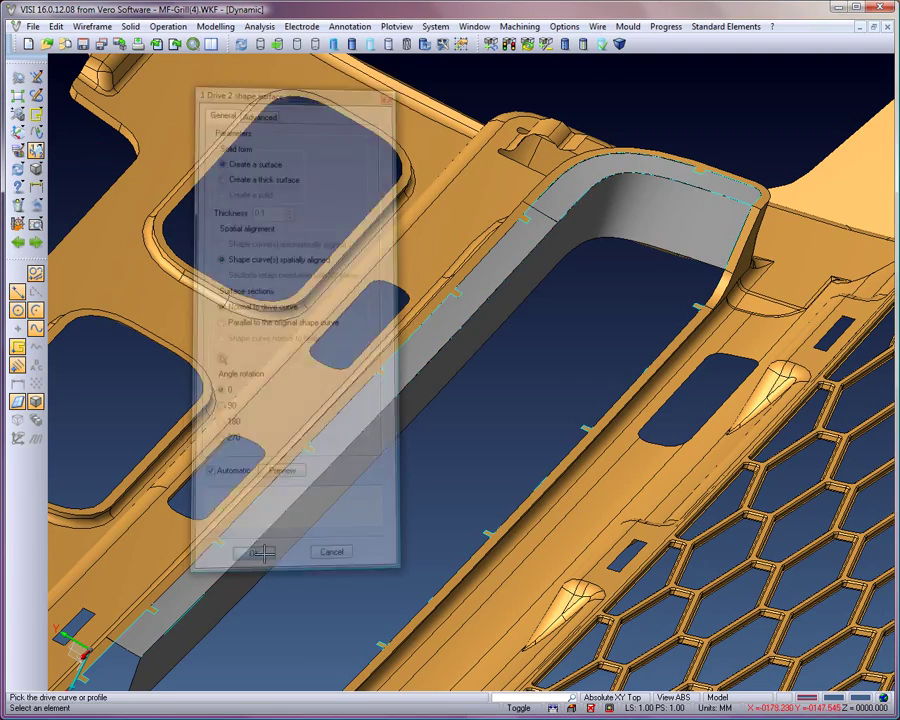
pyautogui.moveTo(363, 508)
pyautogui.mouseDown(button='middle')
pyautogui.moveTo(374, 482)
pyautogui.moveTo(374, 502)
pyautogui.moveTo(367, 496)
pyautogui.mouseUp(button='middle')
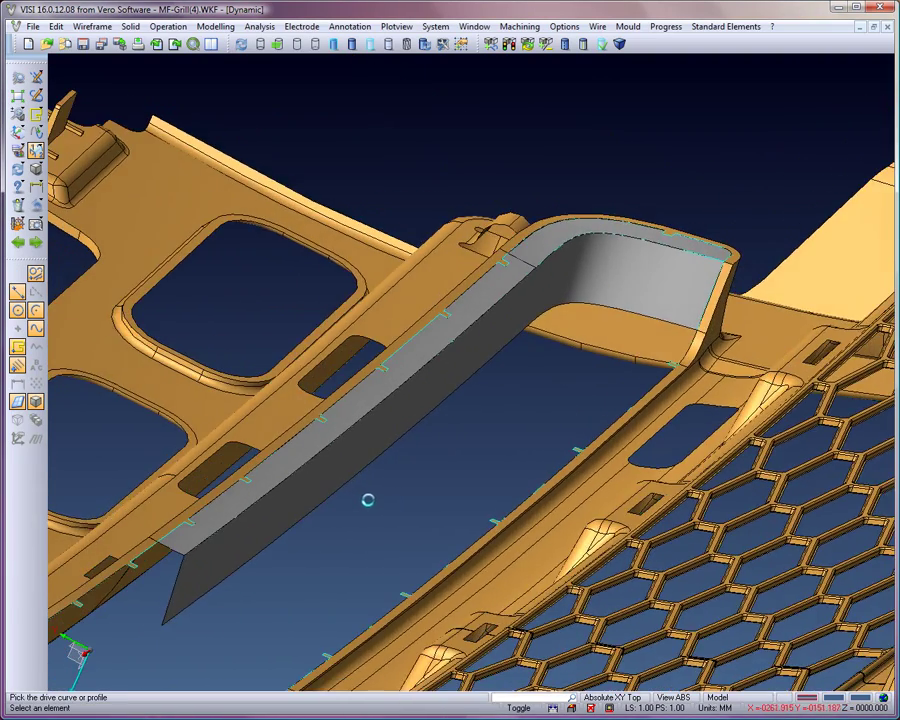
# Extend the new swept wall surface by a length of 20.
pyautogui.click(131, 26)
pyautogui.moveTo(165, 360)
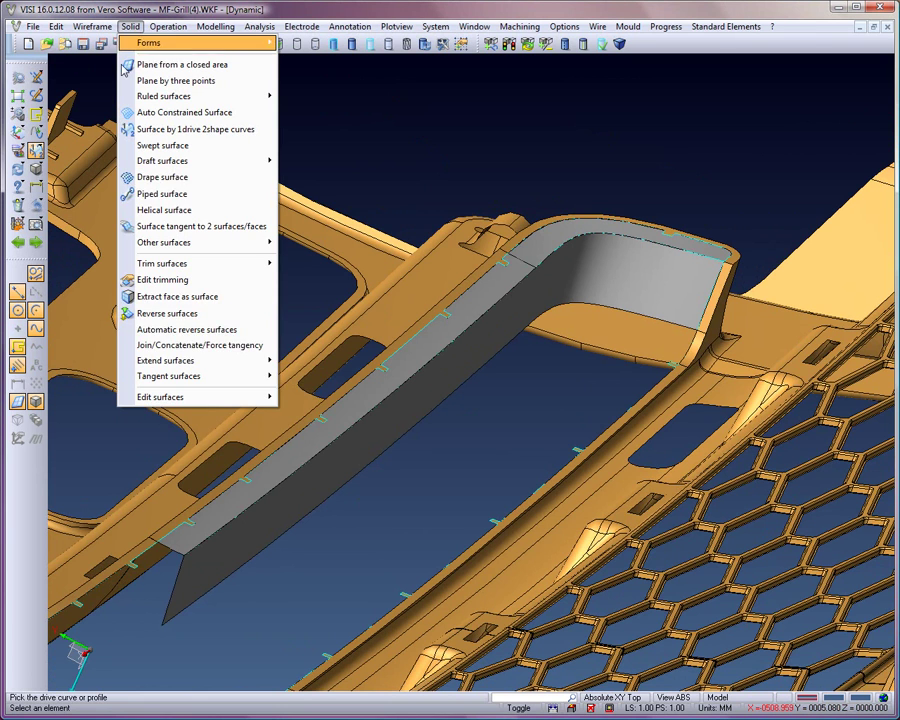
pyautogui.click(310, 361)
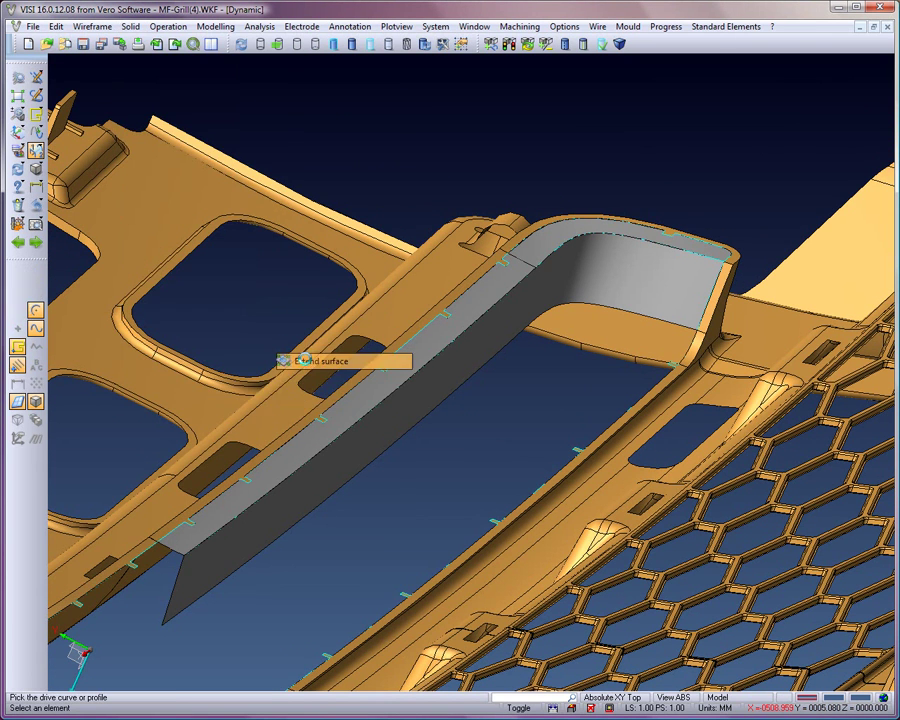
pyautogui.click(388, 438)
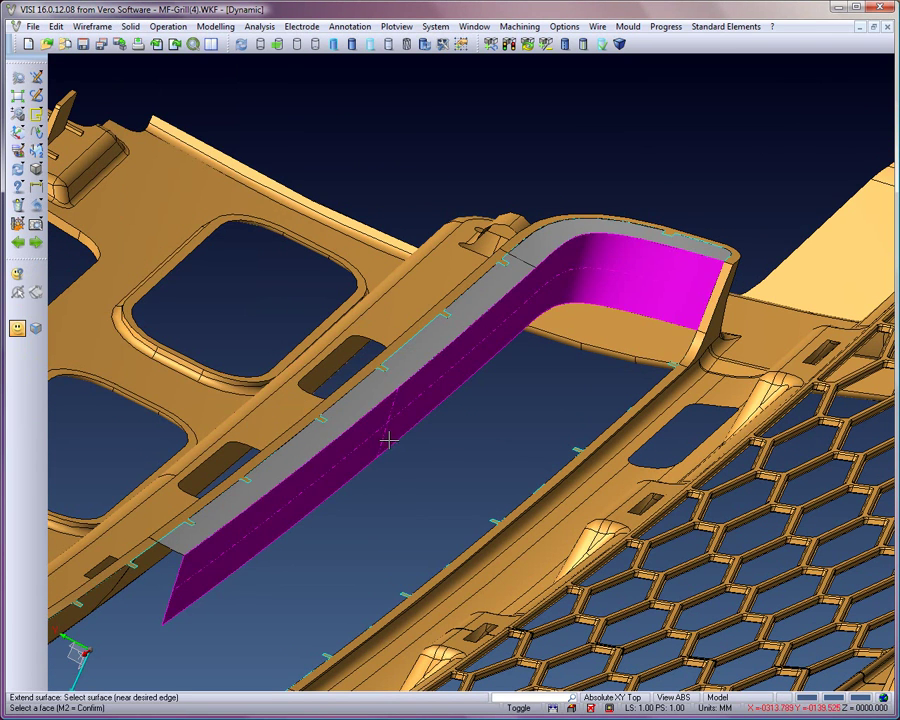
pyautogui.middleClick(388, 438)
pyautogui.click(291, 176)
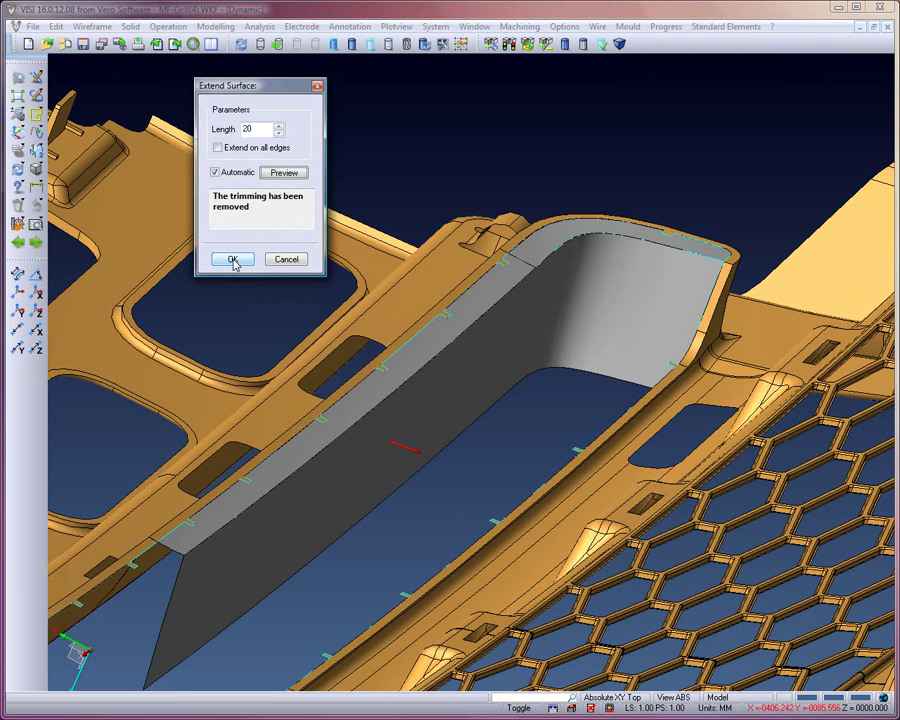
pyautogui.click(233, 260)
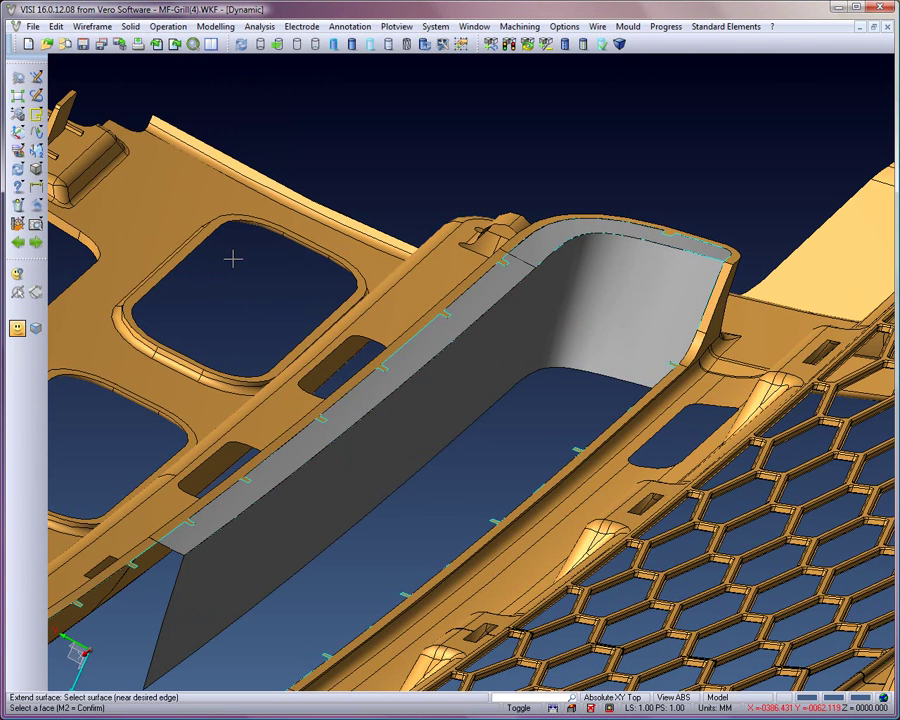
pyautogui.press('Escape')
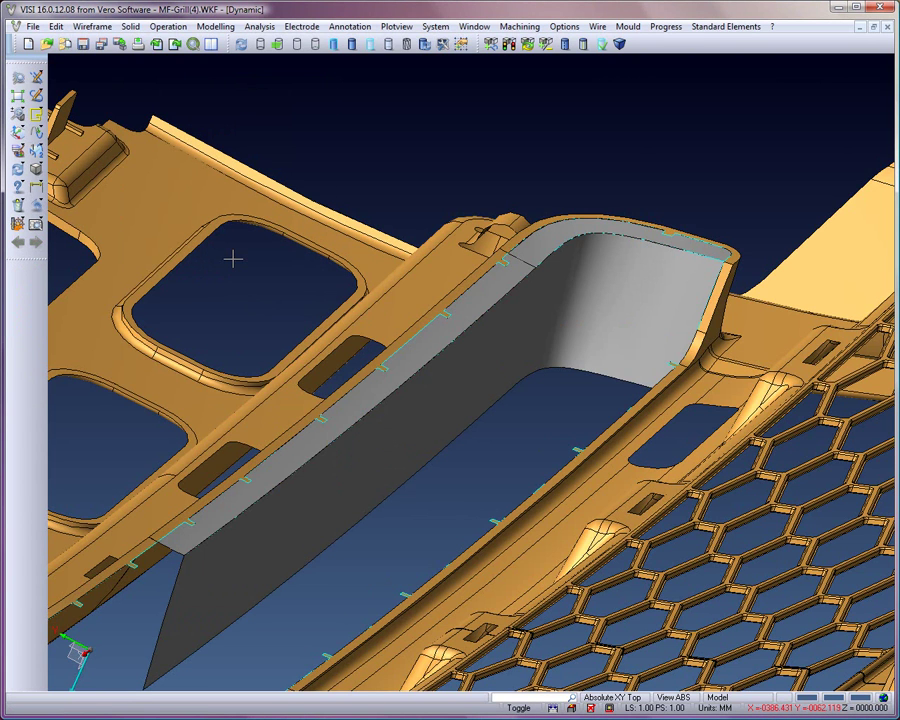
pyautogui.click(222, 28)
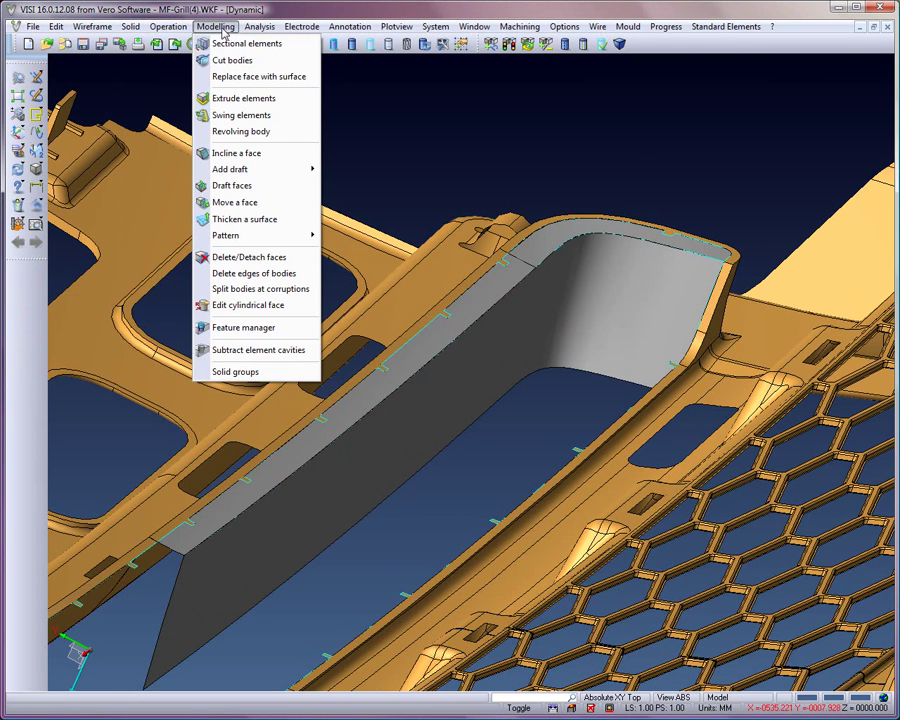
# Extrude the slot edge along a flipped edge direction into a flat grey surface.
pyautogui.click(243, 100)
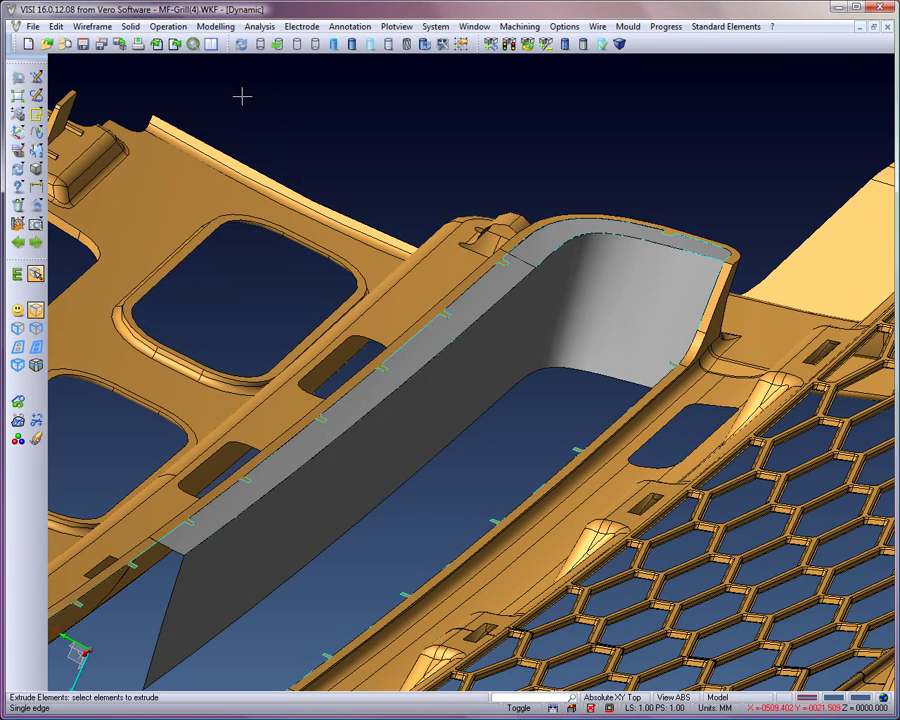
pyautogui.moveTo(438, 446); pyautogui.dragTo(562, 575)
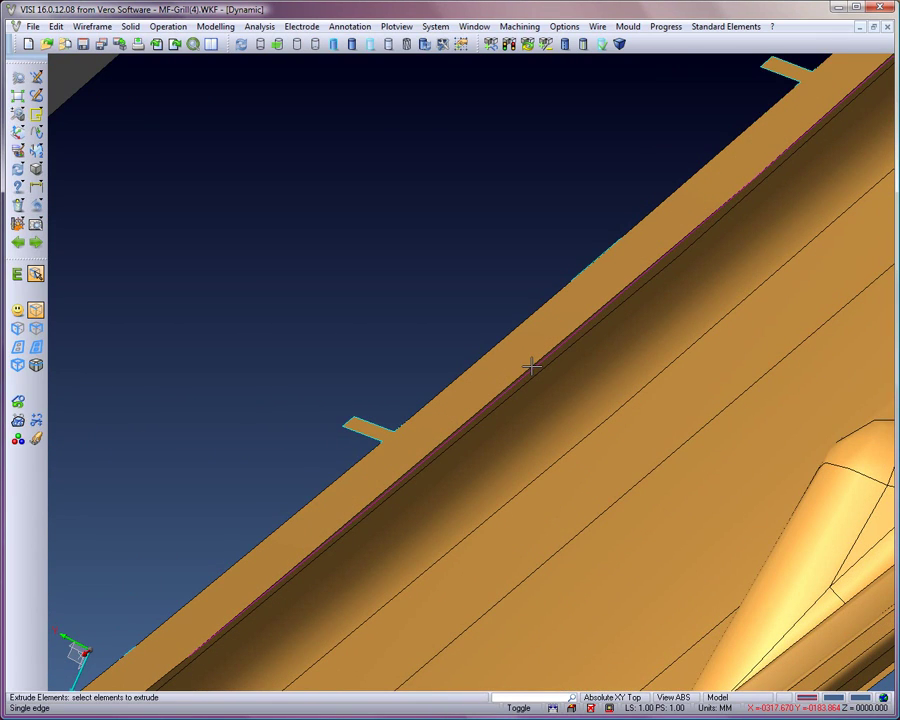
pyautogui.click(532, 362)
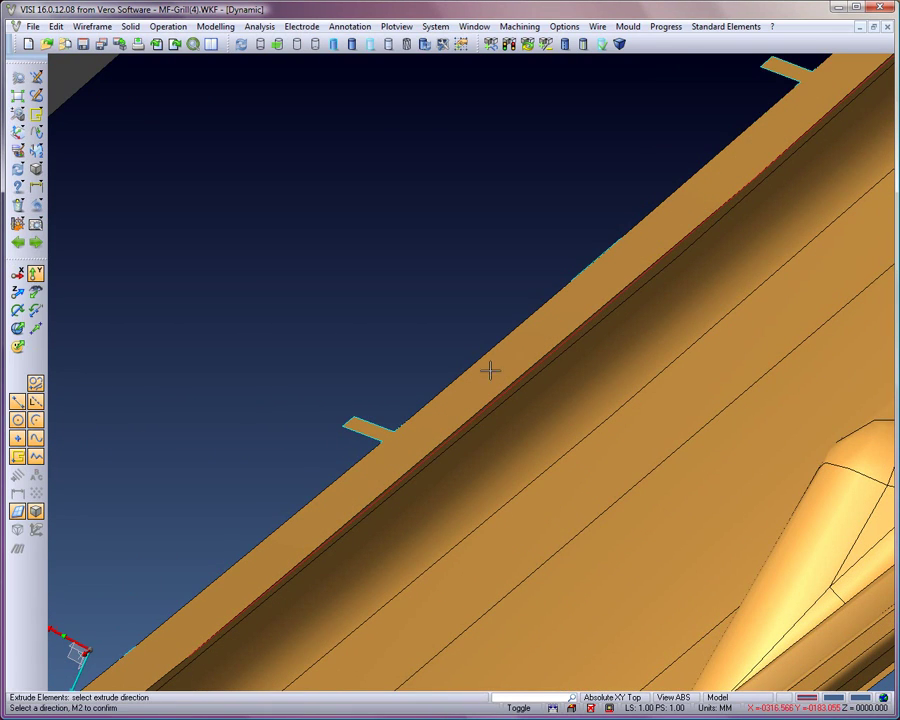
pyautogui.click(371, 422)
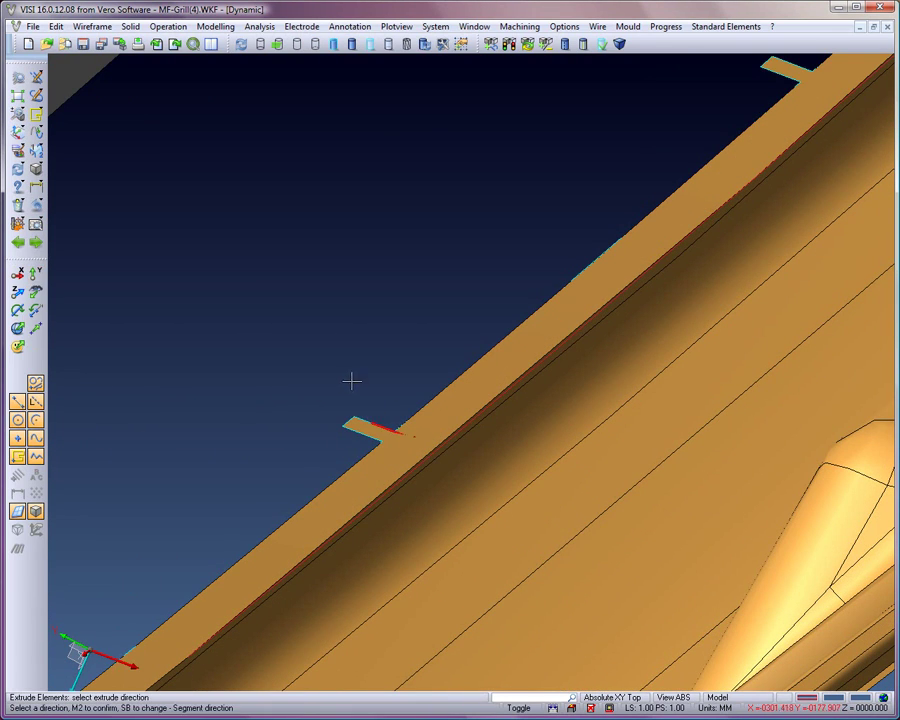
pyautogui.click(36, 311)
pyautogui.middleClick(262, 322)
pyautogui.middleClick(306, 321)
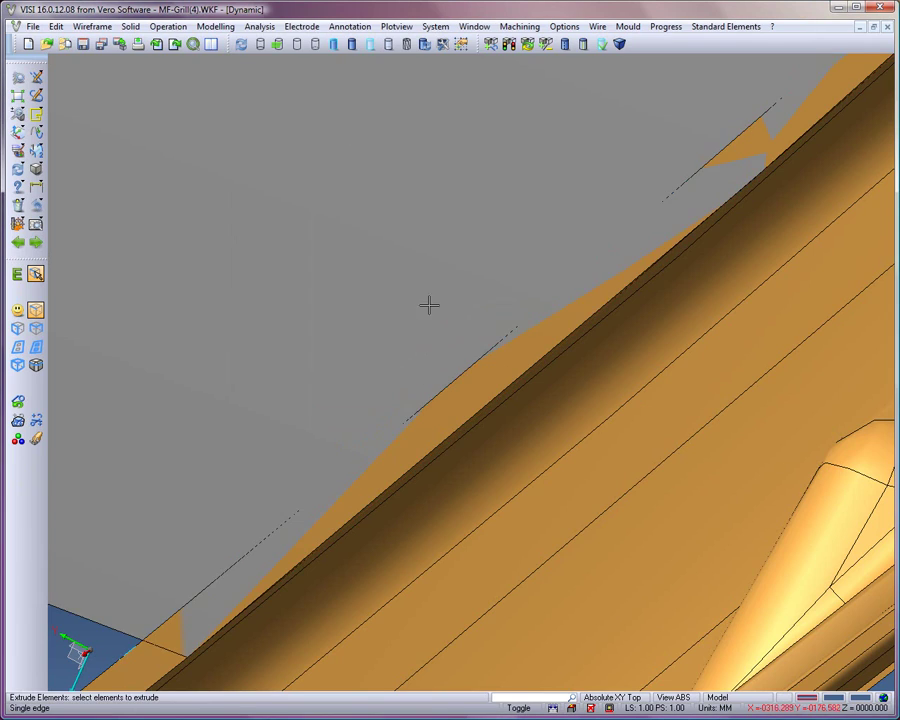
# Extrude the slot's lower edge into a second flat surface.
pyautogui.scroll(-1, 418, 305)
pyautogui.scroll(-2, 436, 295)
pyautogui.scroll(-2, 458, 275)
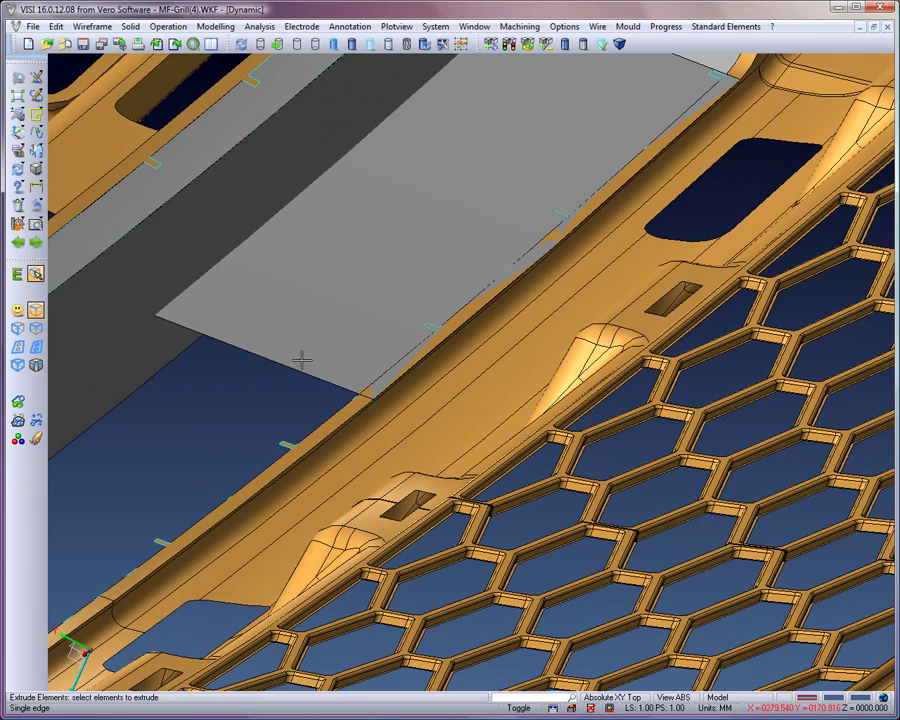
pyautogui.click(320, 418)
pyautogui.middleClick(311, 420)
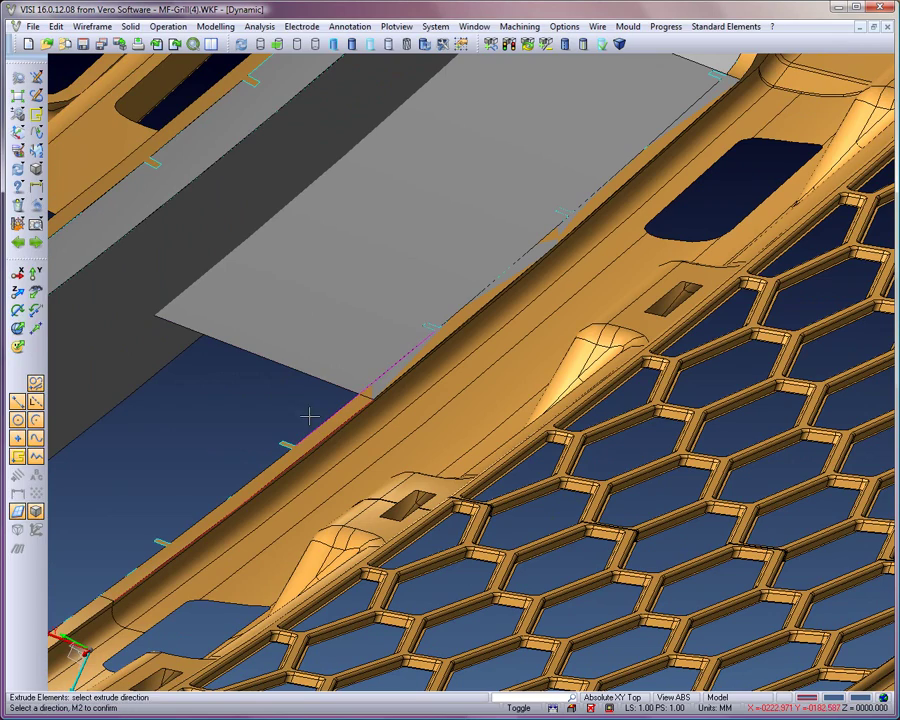
pyautogui.click(309, 384)
pyautogui.middleClick(306, 387)
pyautogui.middleClick(292, 392)
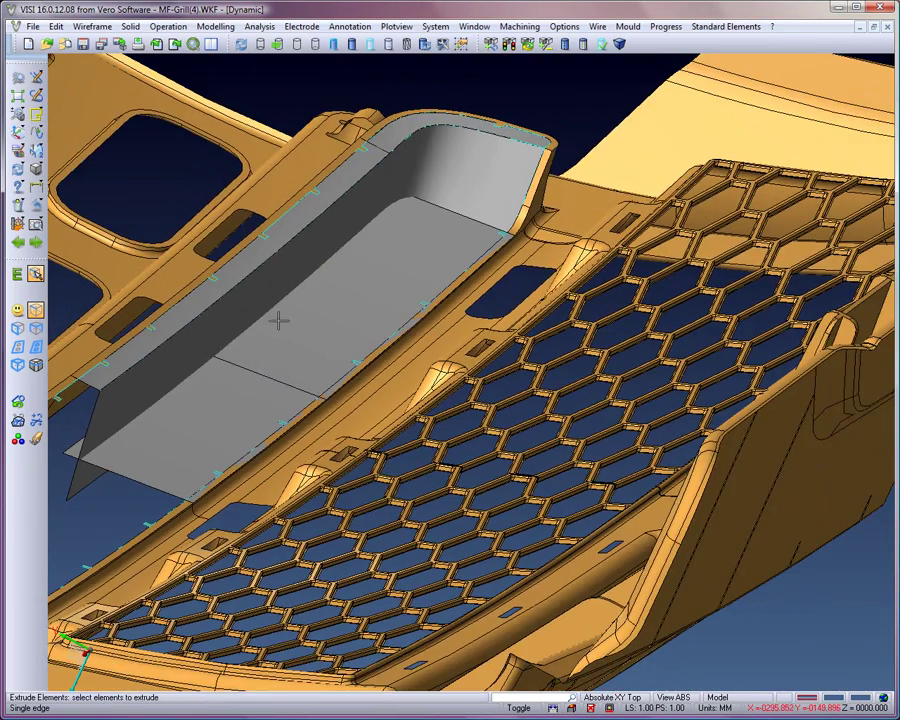
# Extend the slot's floor sheet by a length of 5.
pyautogui.click(130, 26)
pyautogui.moveTo(166, 360)
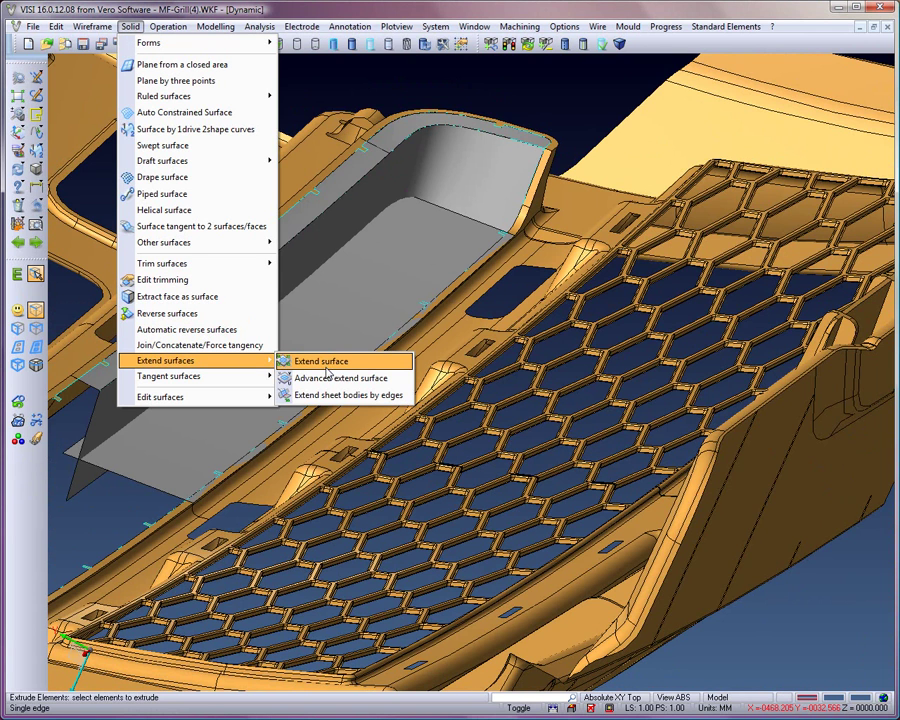
pyautogui.click(322, 362)
pyautogui.click(460, 219)
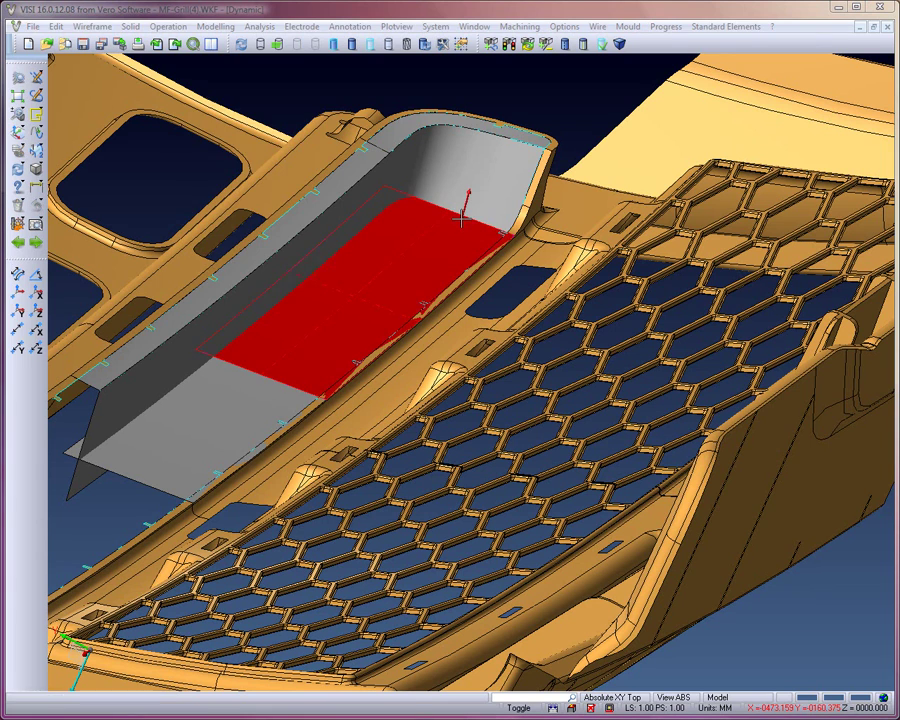
pyautogui.write('5')
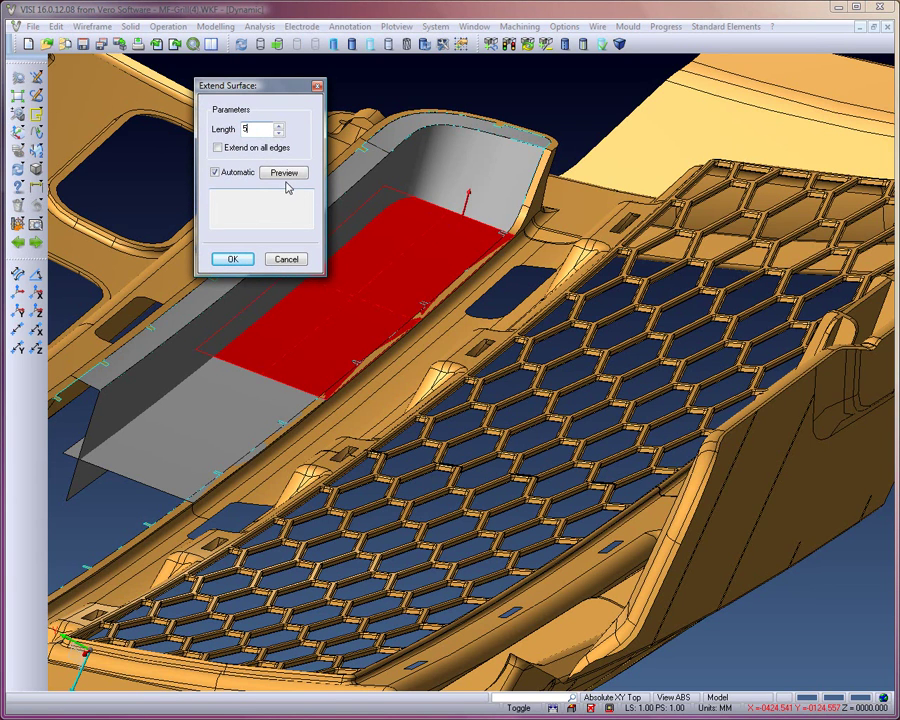
pyautogui.click(285, 175)
pyautogui.click(233, 259)
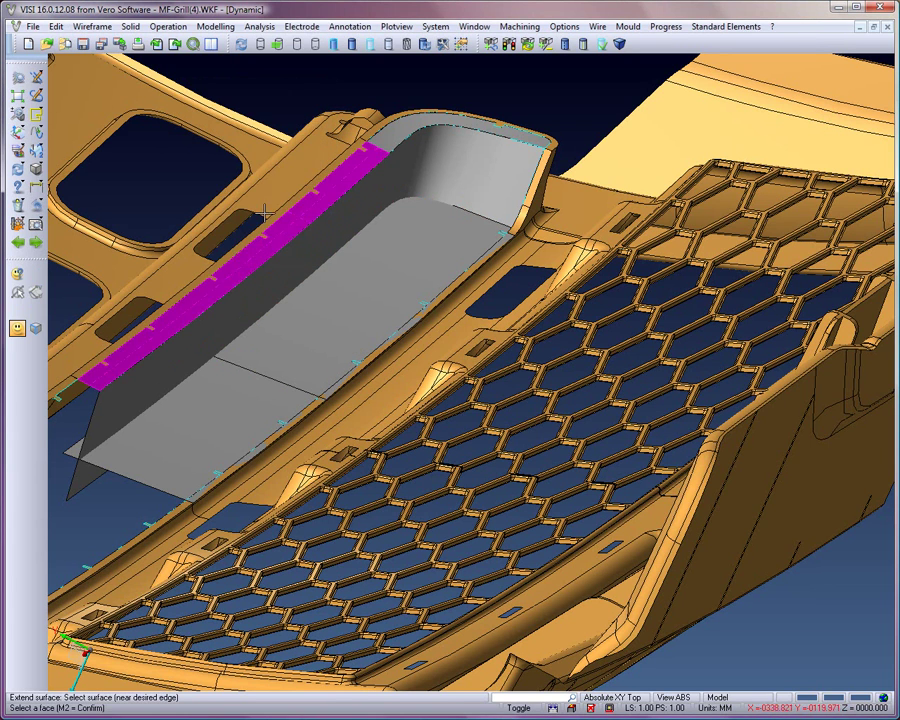
# Unite the lower and upper floor sheets into a single sheet body.
pyautogui.click(168, 26)
pyautogui.click(162, 40)
pyautogui.click(245, 383)
pyautogui.click(285, 360)
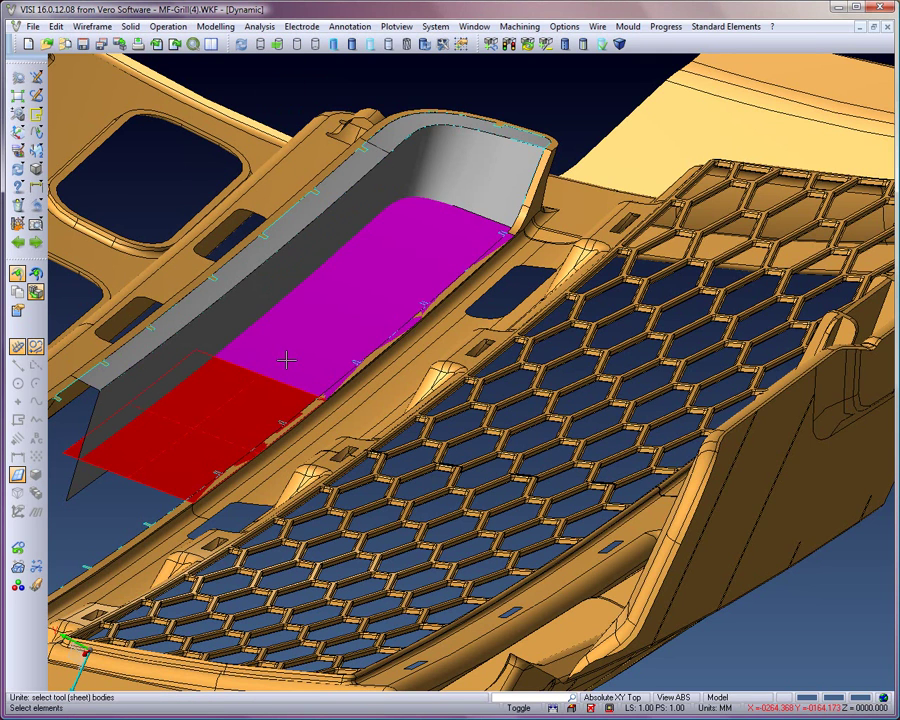
pyautogui.press('Escape')
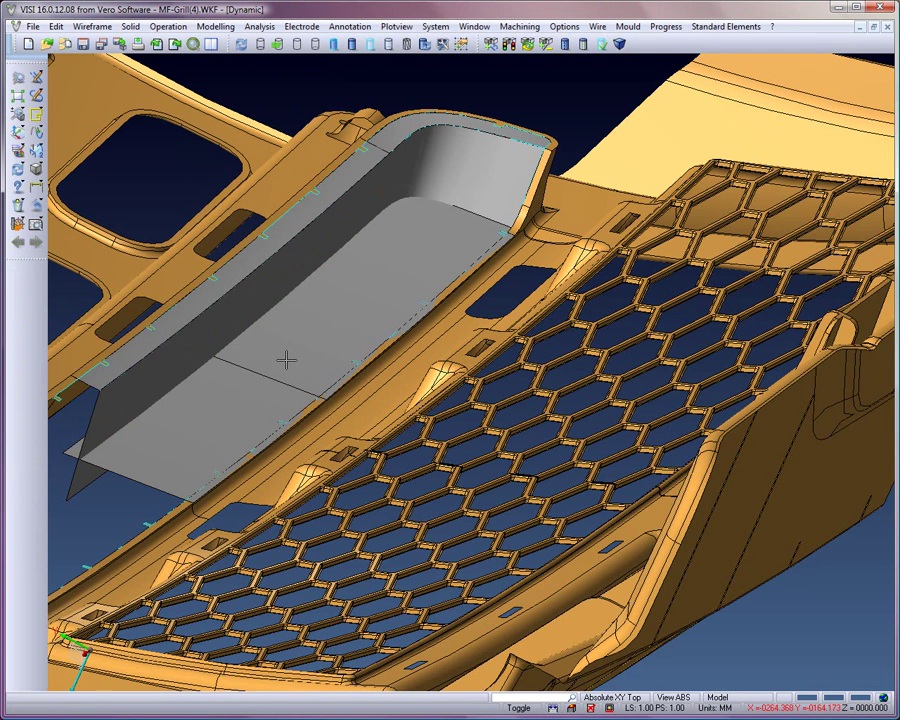
pyautogui.click(168, 27)
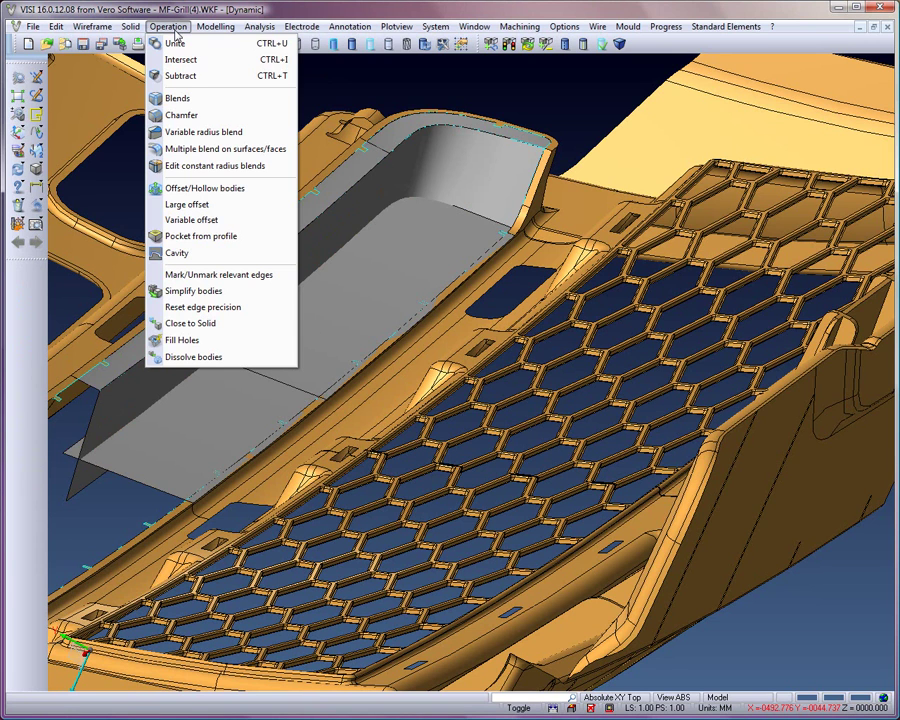
pyautogui.click(190, 100)
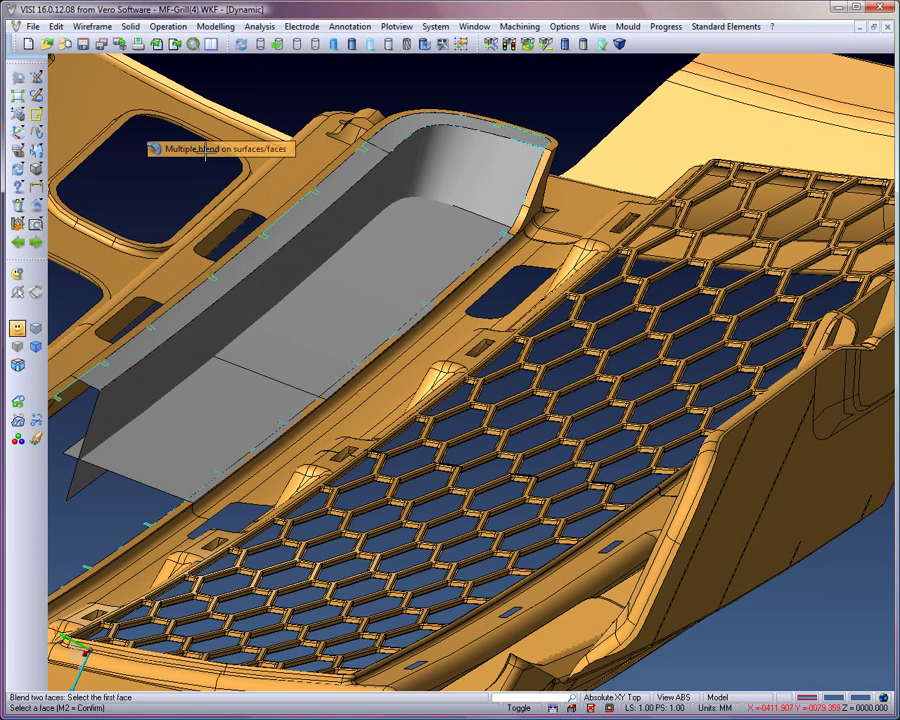
# Blend the slot's side wall and floor sheet with a constant 9.9 radius.
pyautogui.click(313, 247)
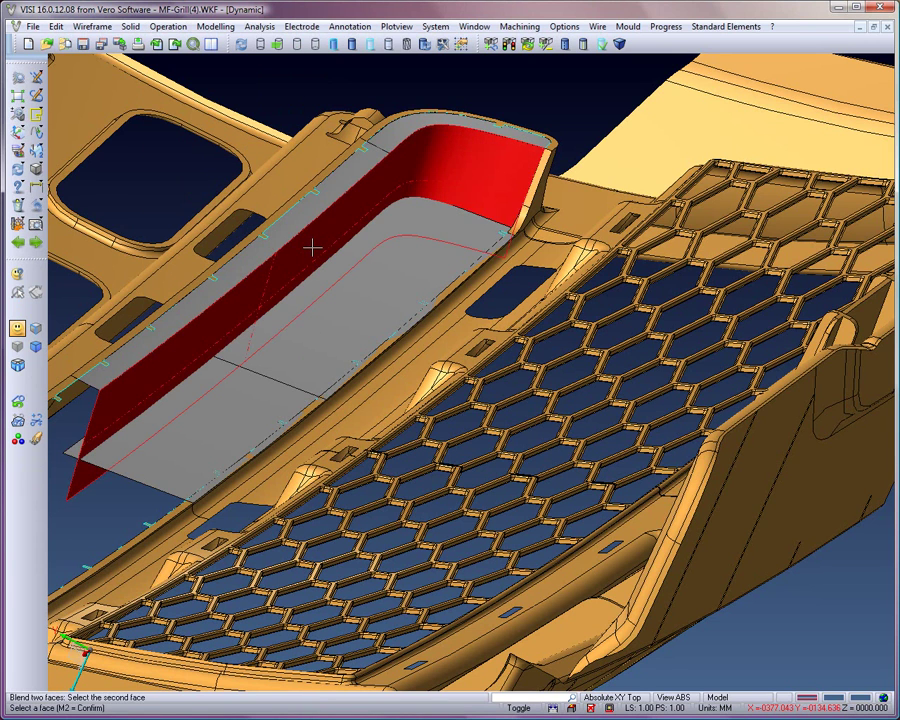
pyautogui.click(346, 290)
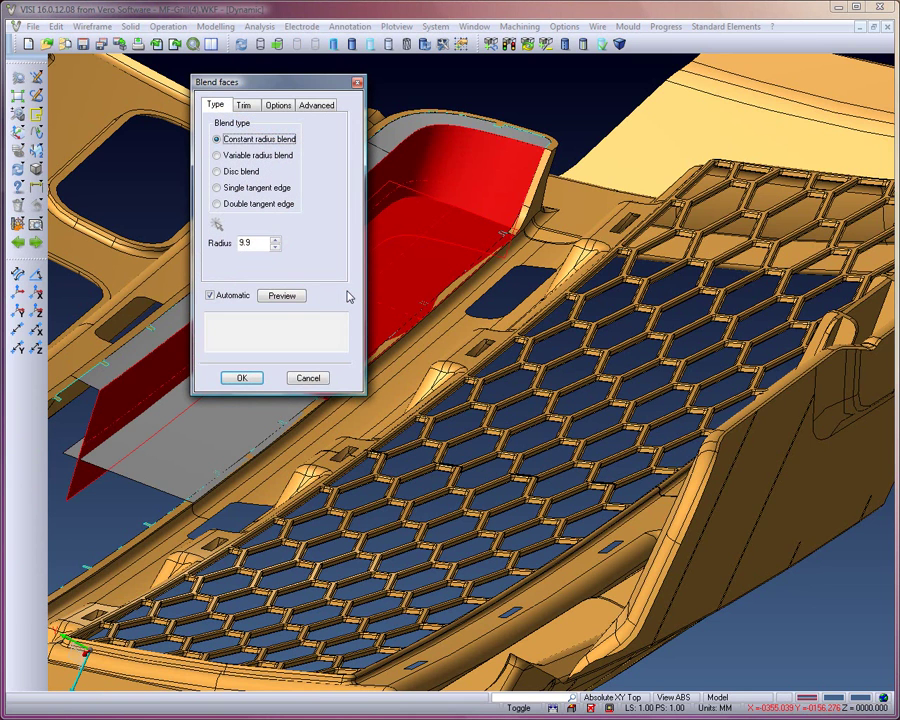
pyautogui.click(282, 296)
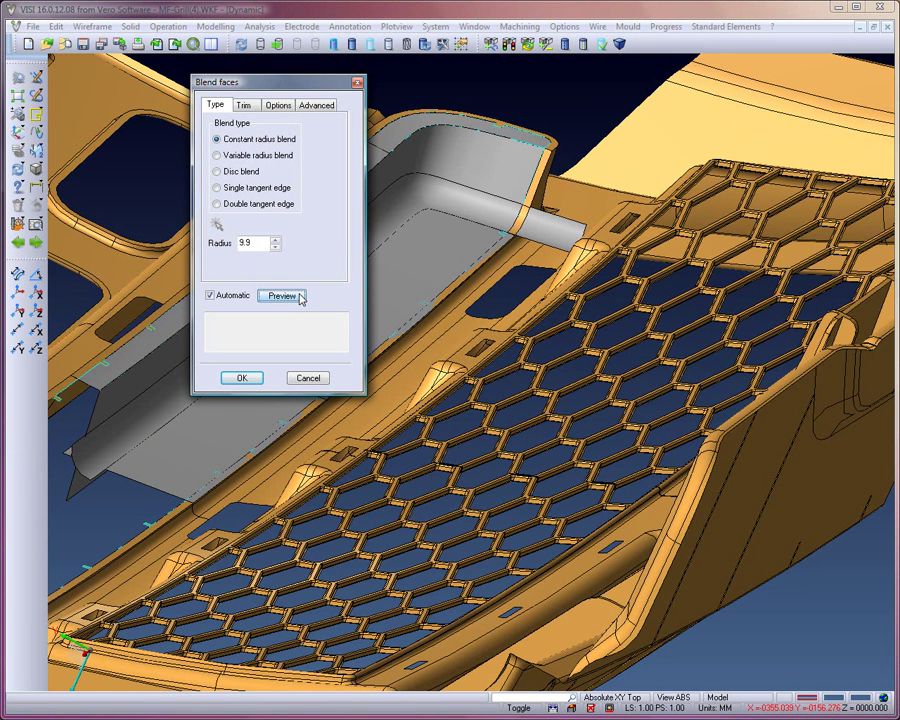
pyautogui.click(252, 377)
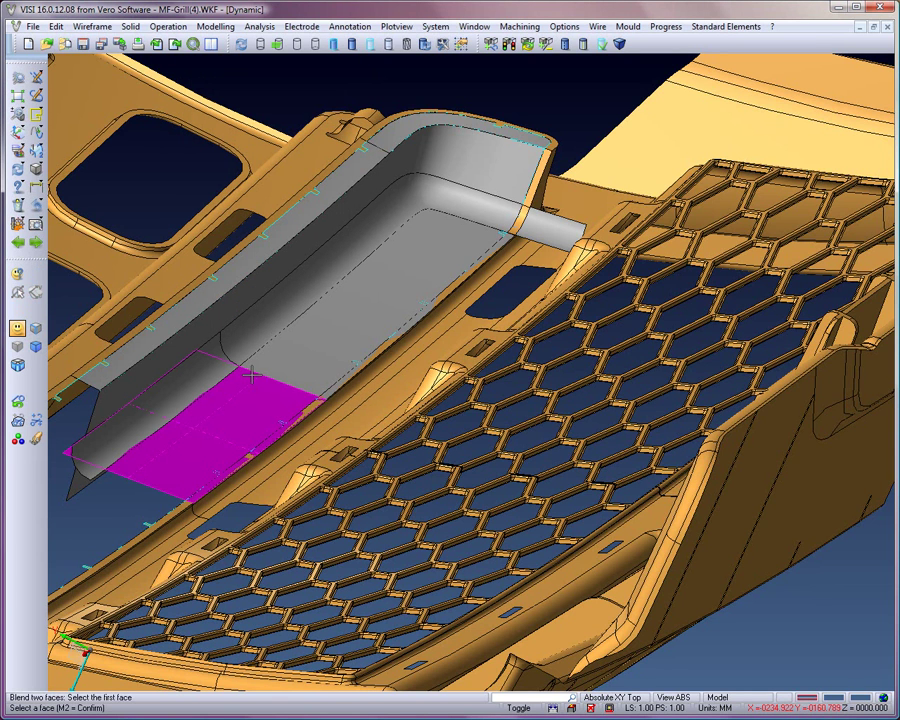
pyautogui.press('Escape')
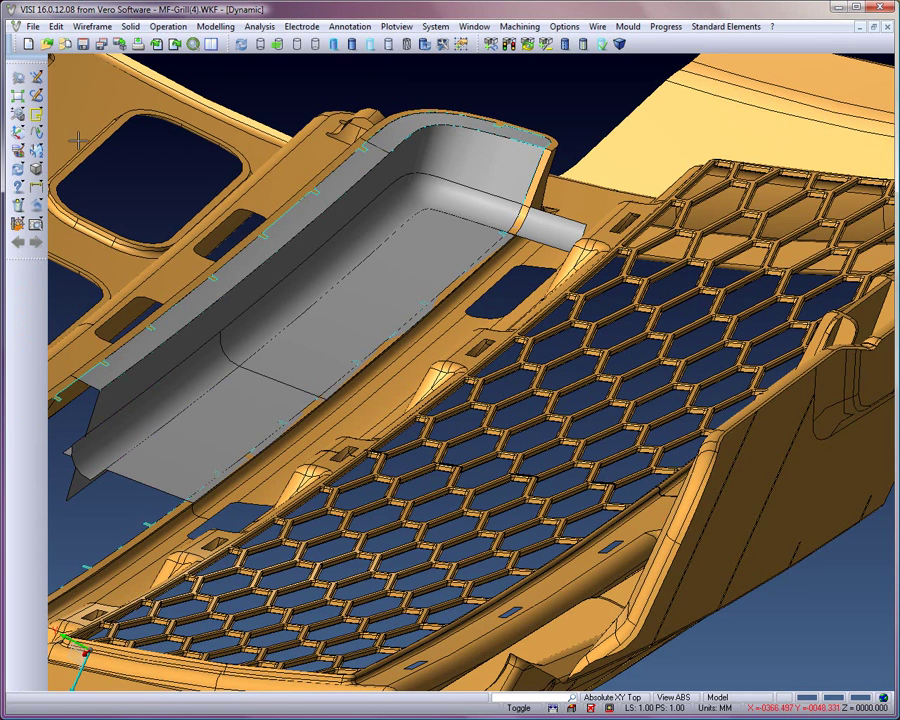
# Trim the slot's wall sheet and floor sheet against the chosen boundary.
pyautogui.click(36, 150)
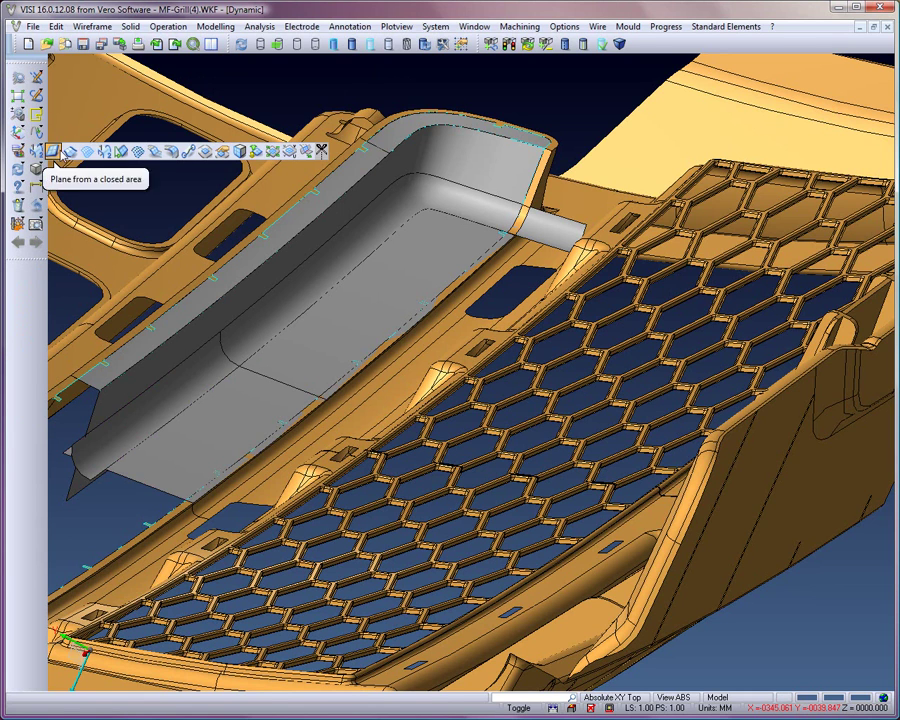
pyautogui.click(200, 150)
pyautogui.click(150, 368)
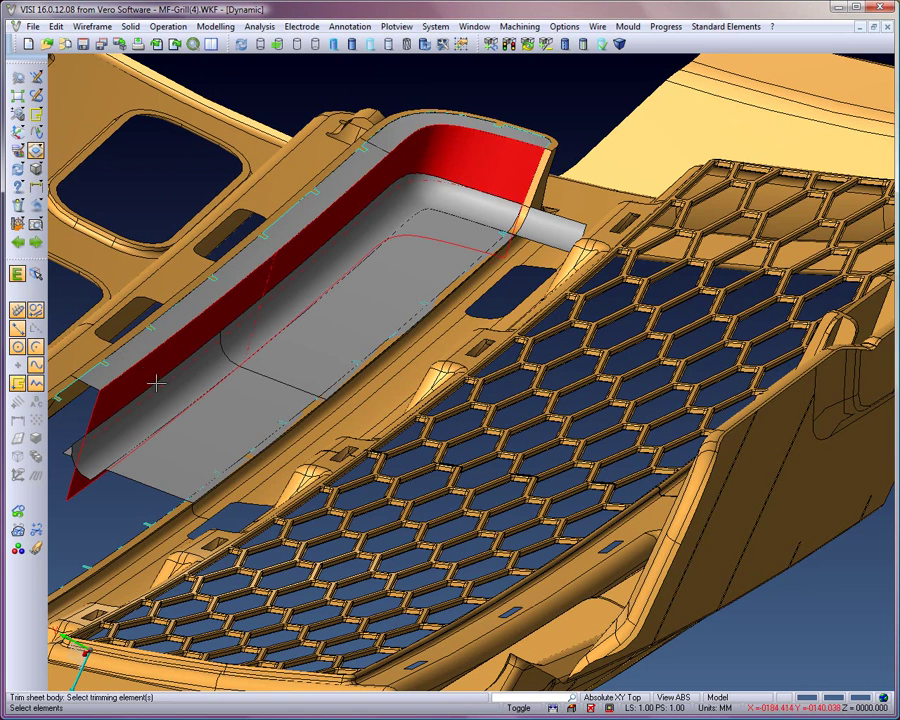
pyautogui.click(36, 274)
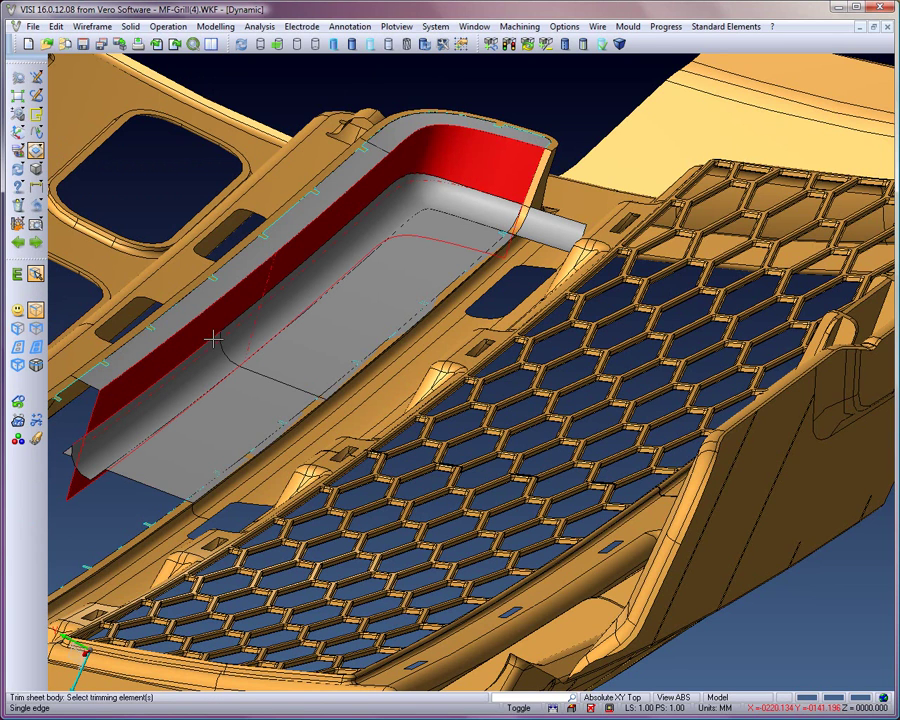
pyautogui.click(245, 311)
pyautogui.middleClick(381, 274)
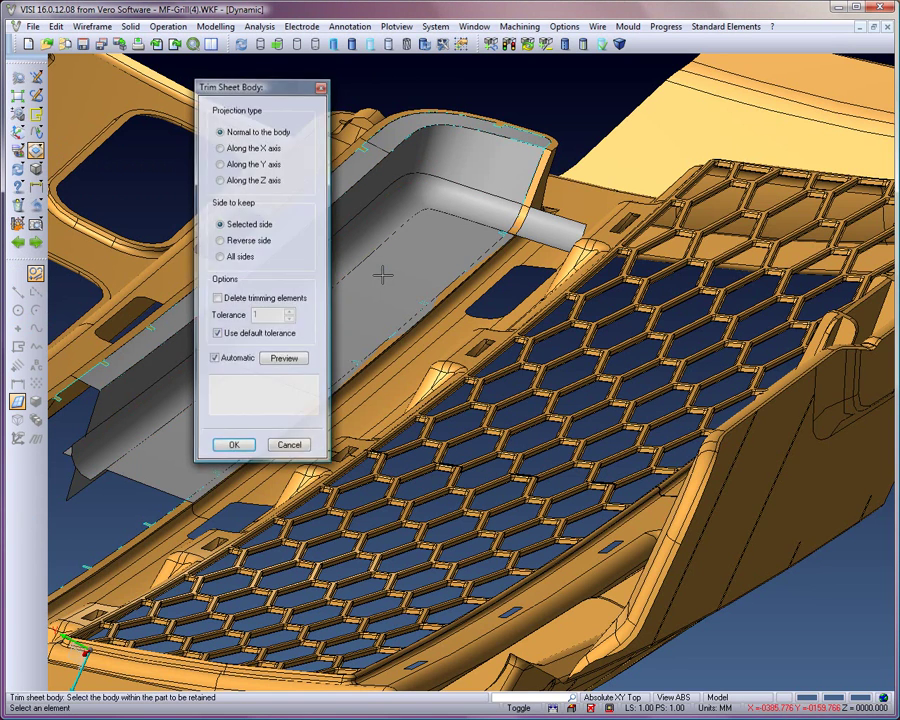
pyautogui.middleClick(381, 274)
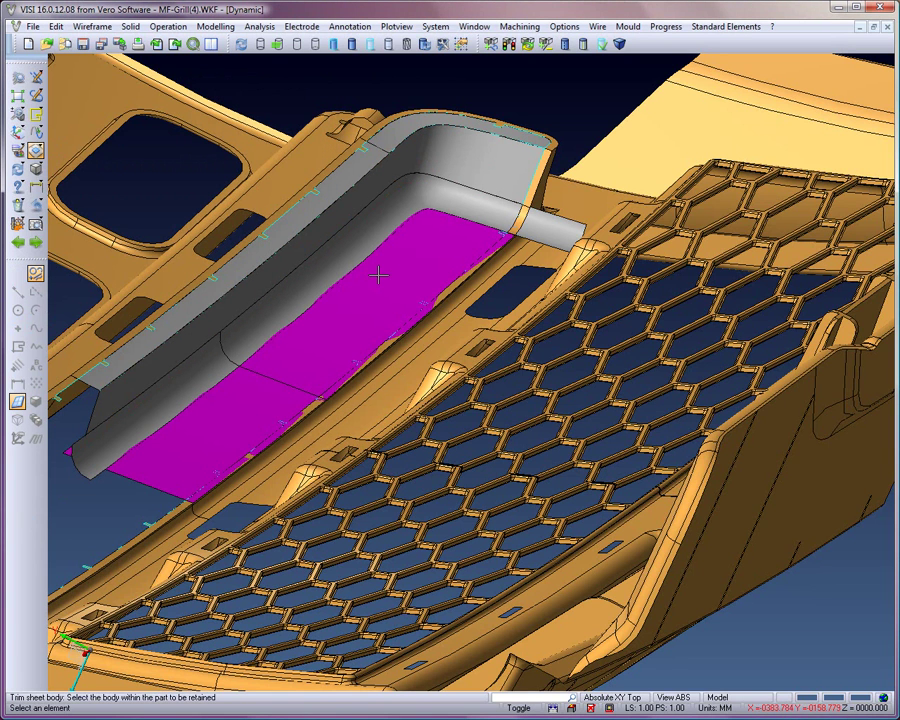
pyautogui.click(242, 405)
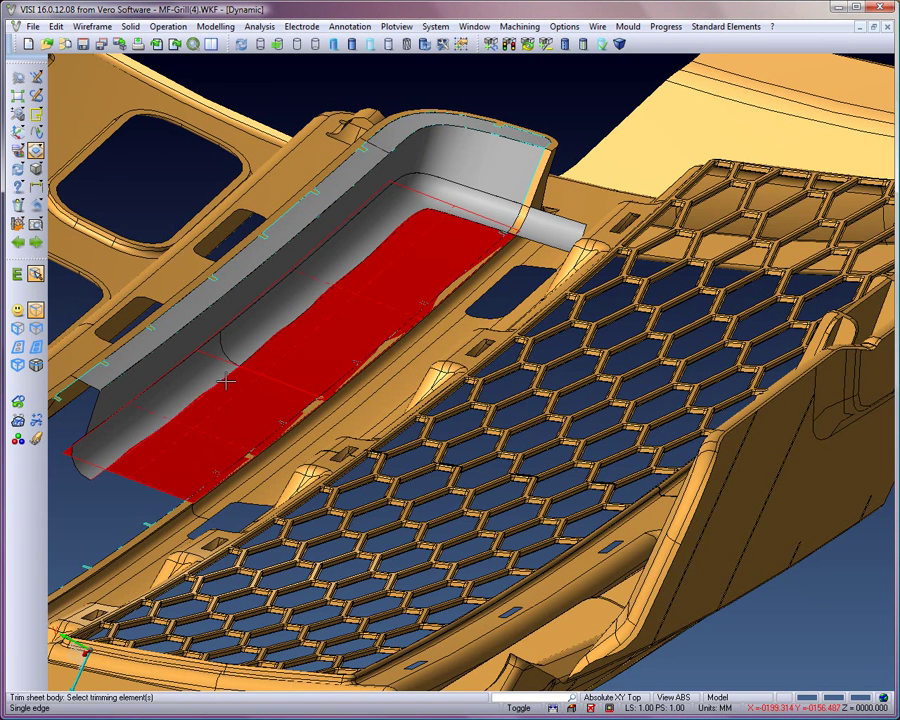
pyautogui.middleClick(259, 346)
pyautogui.middleClick(259, 346)
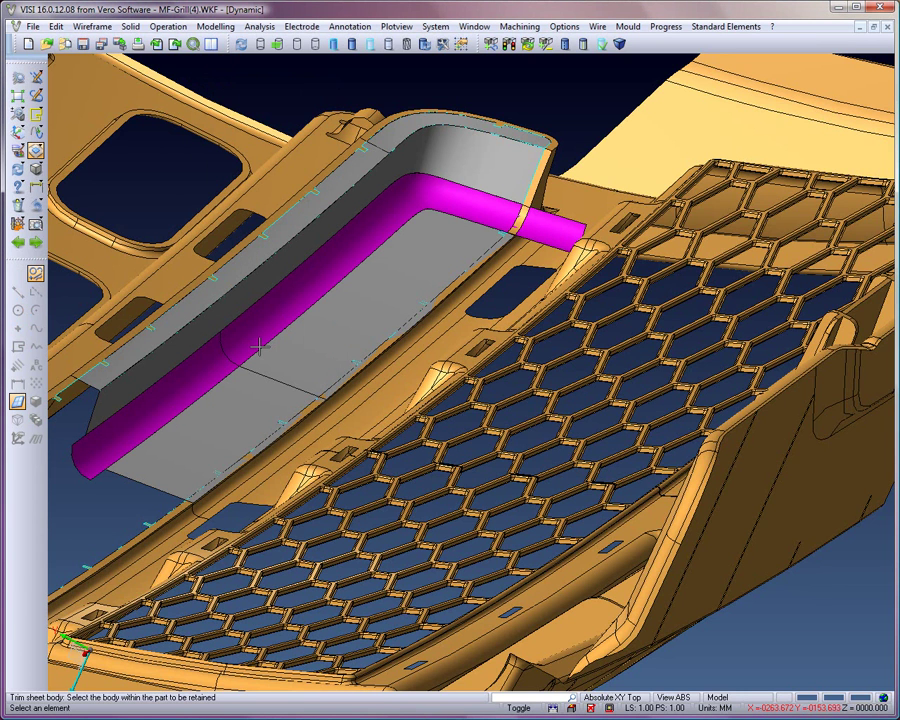
# Pick the tube body and set the long curve as its trimming element.
pyautogui.click(414, 207)
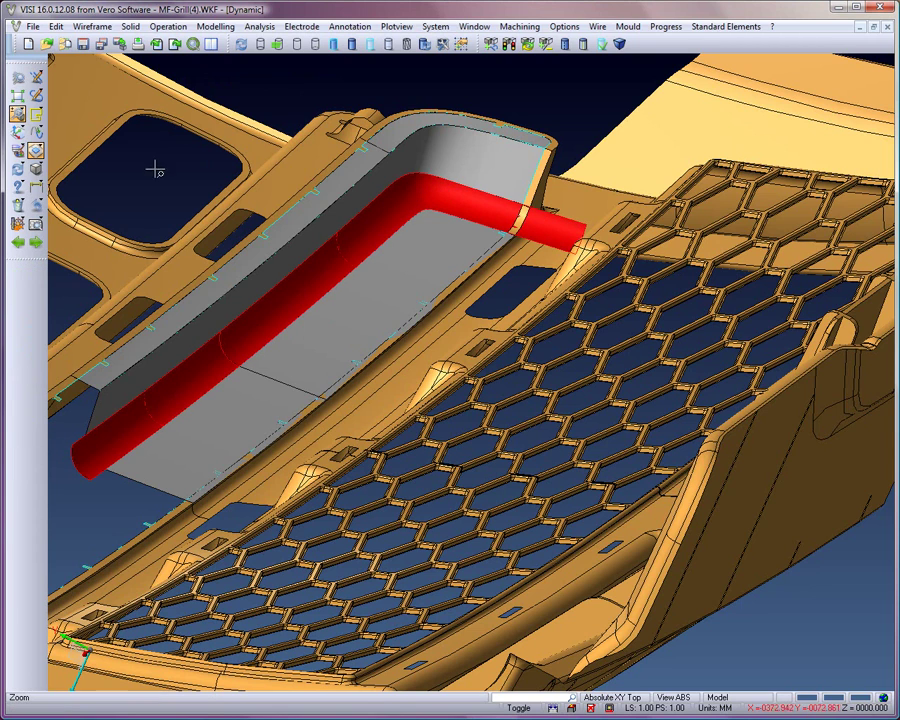
pyautogui.scroll(4, 528, 242)
pyautogui.scroll(2, 538, 290)
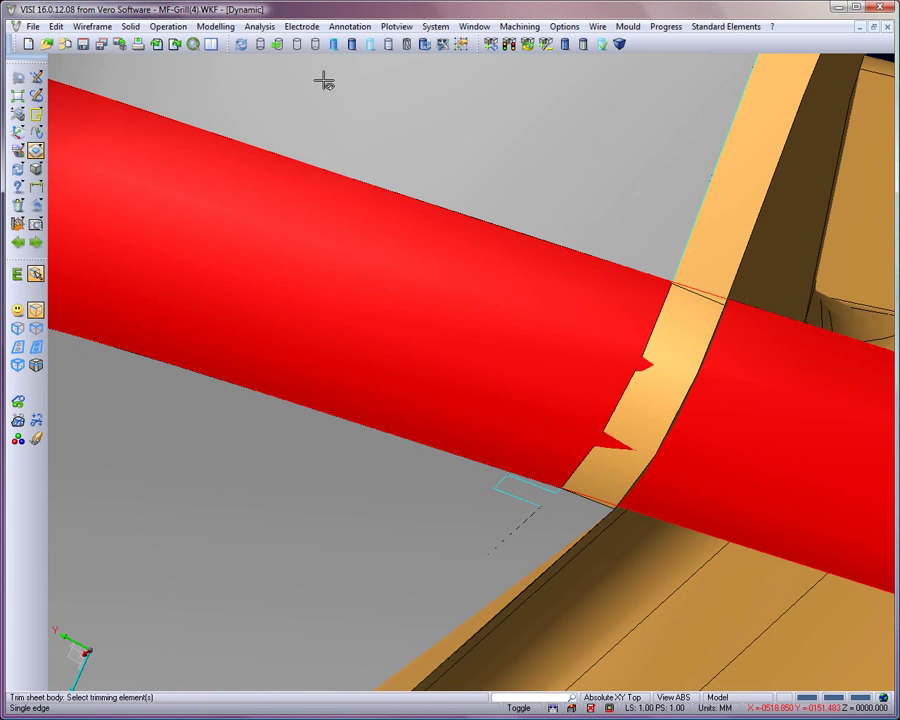
pyautogui.click(259, 44)
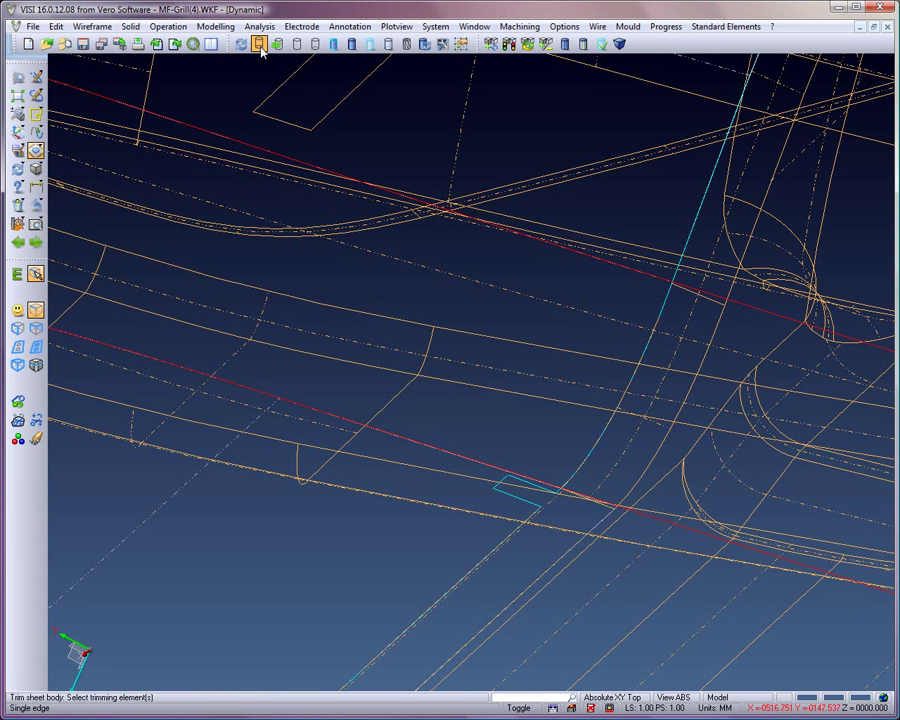
pyautogui.click(662, 311)
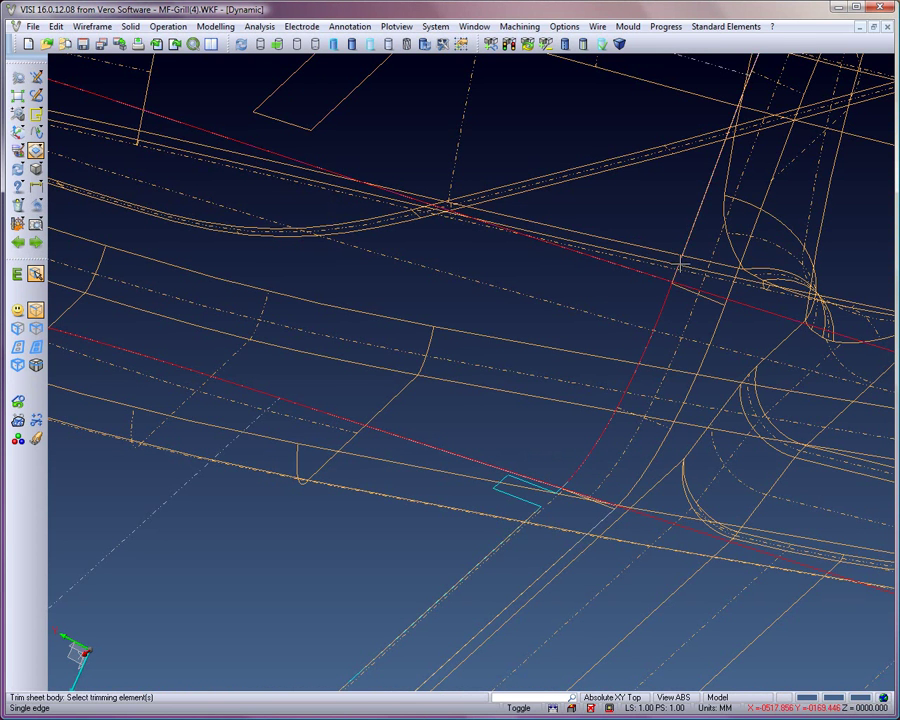
pyautogui.rightClick(558, 489)
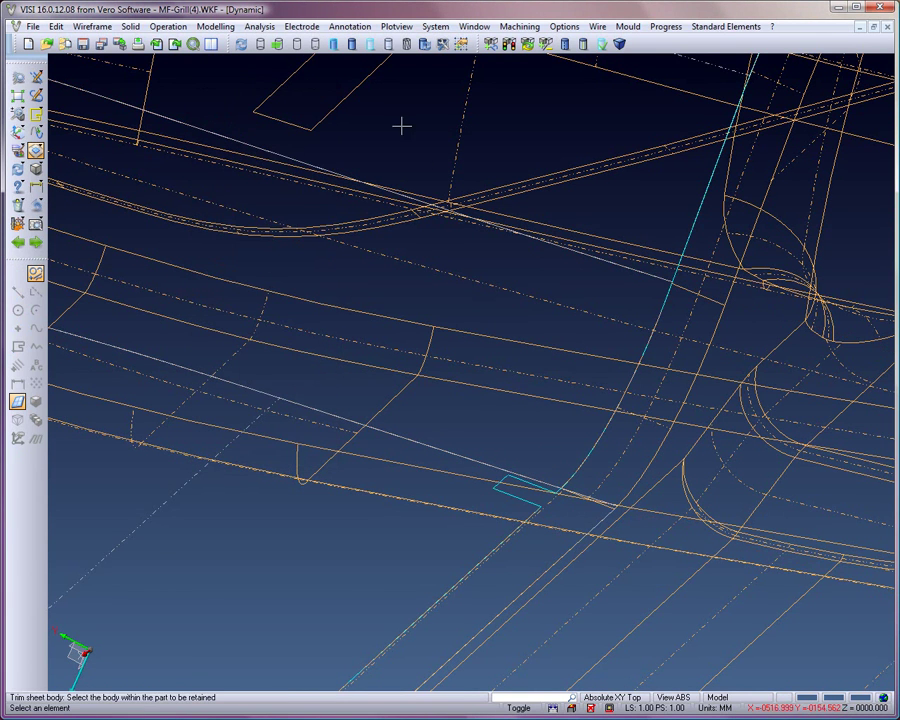
pyautogui.click(352, 44)
pyautogui.scroll(-2, 416, 395)
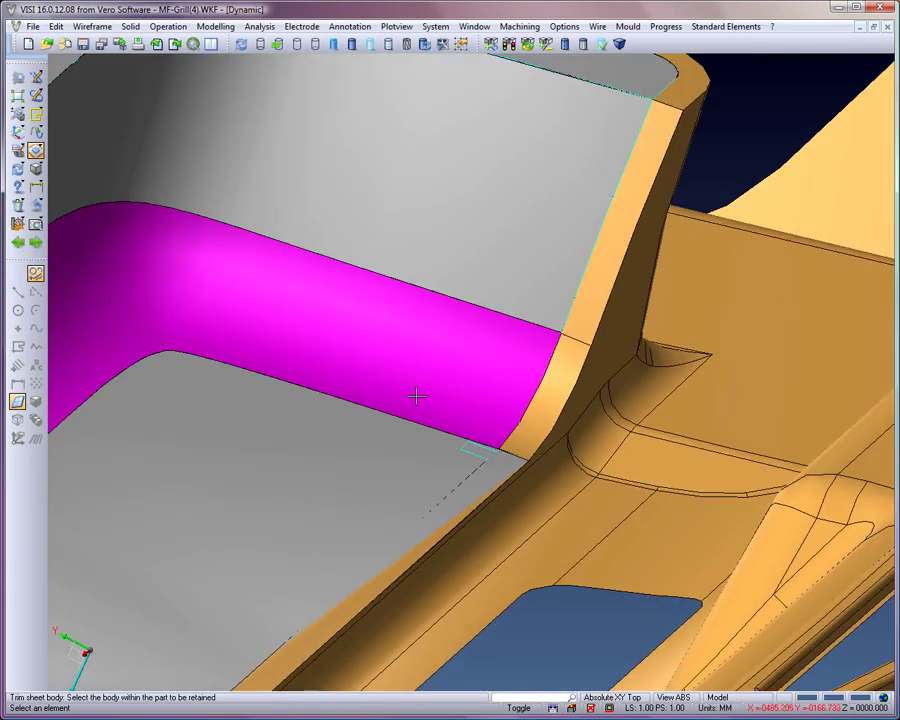
pyautogui.scroll(-2, 416, 395)
pyautogui.scroll(-2, 416, 395)
pyautogui.scroll(-2, 416, 395)
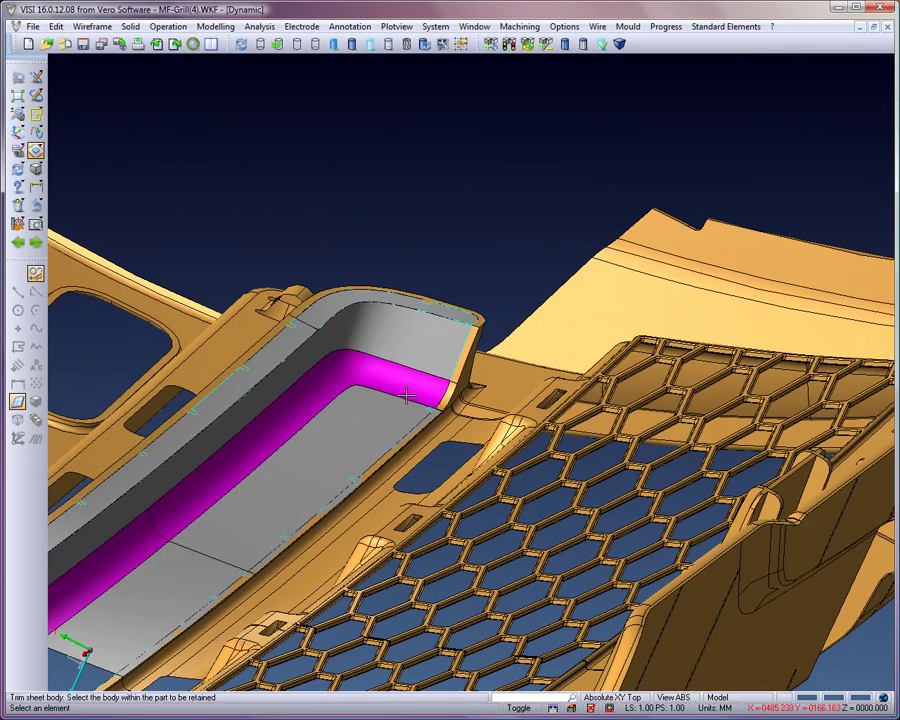
# From Top view, trim the slot sheet with the crossing element, keeping the chosen portion.
pyautogui.click(253, 470)
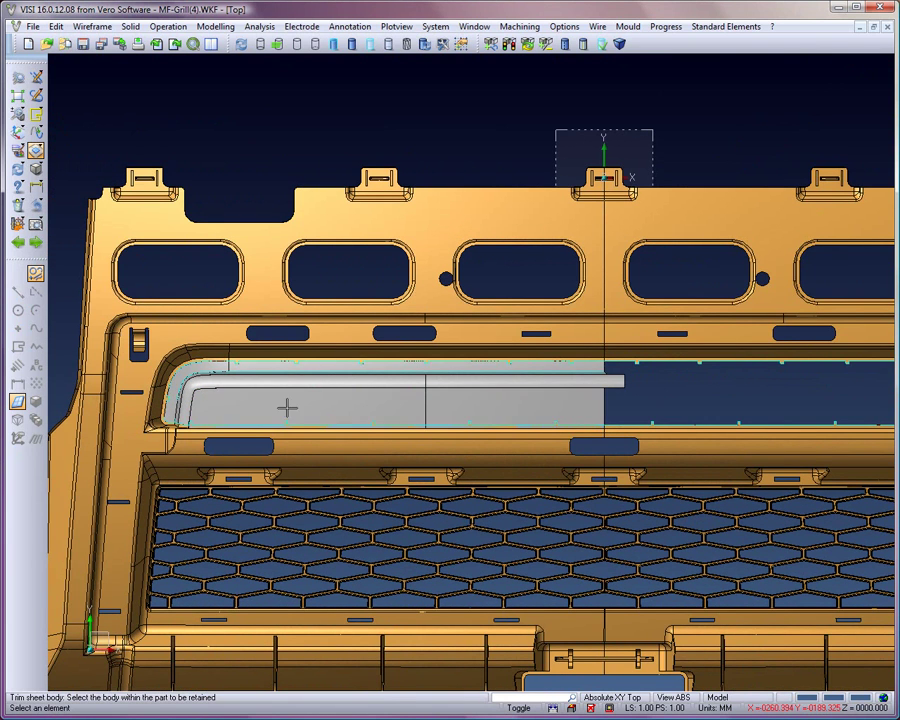
pyautogui.click(288, 405)
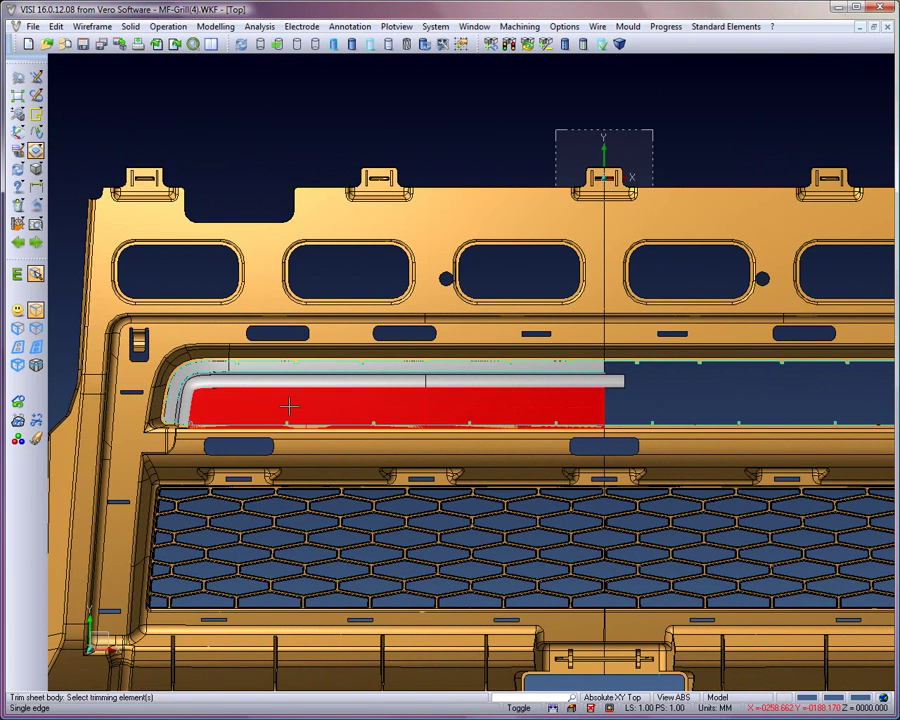
pyautogui.click(17, 273)
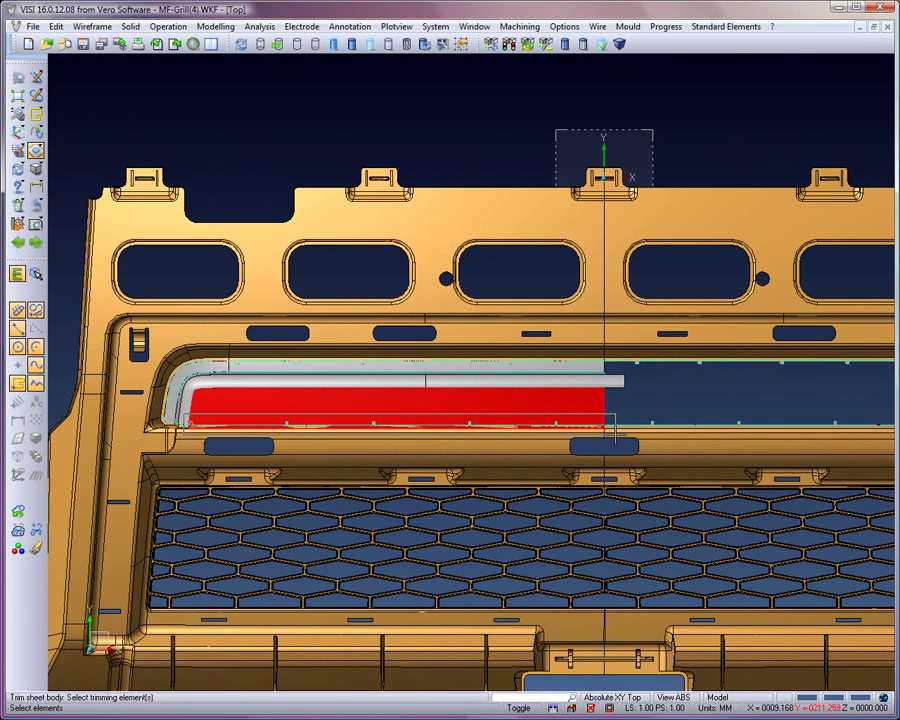
pyautogui.click(565, 405)
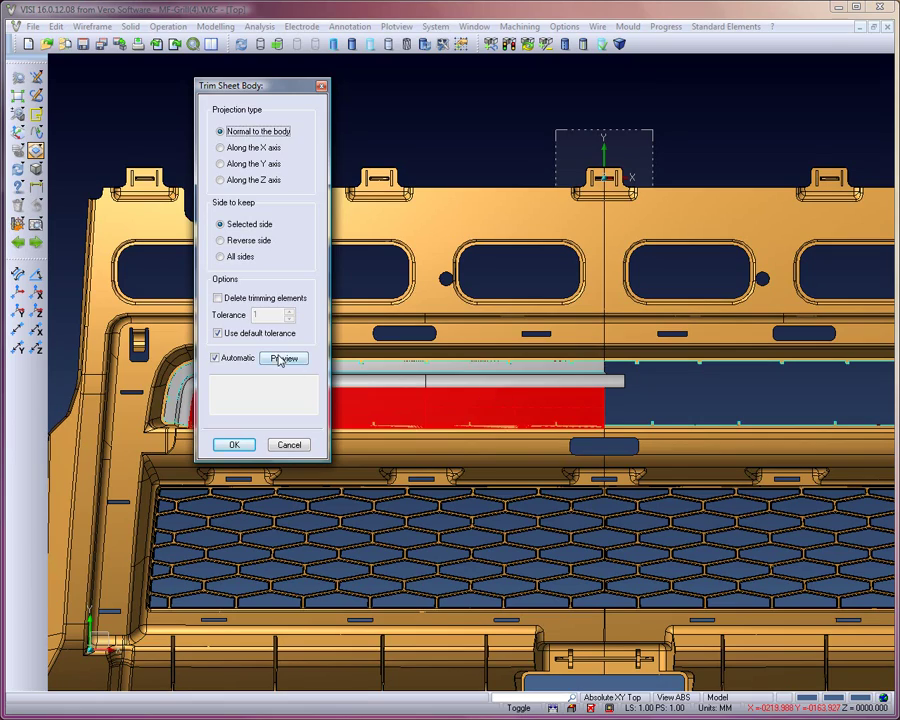
pyautogui.click(279, 360)
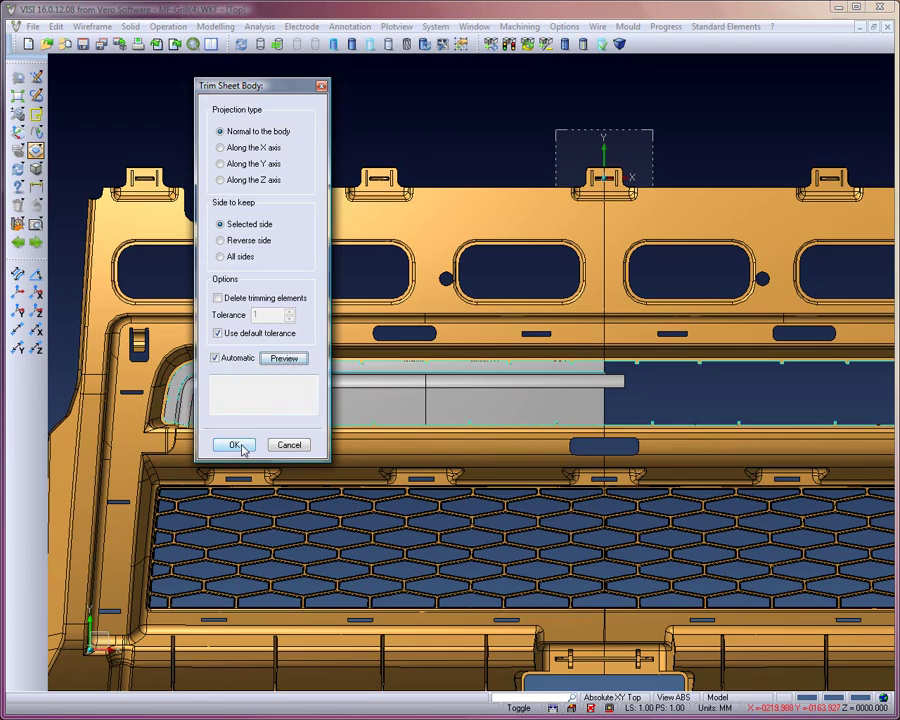
pyautogui.click(236, 445)
pyautogui.moveTo(241, 448); pyautogui.dragTo(118, 426, button='middle')
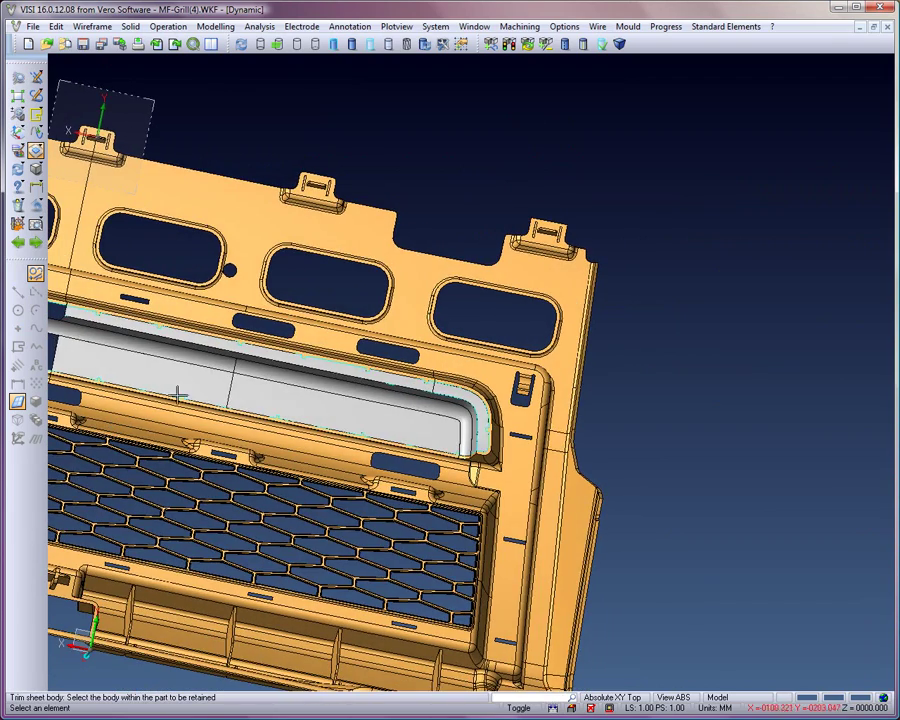
pyautogui.moveTo(186, 372); pyautogui.dragTo(223, 213, button='middle')
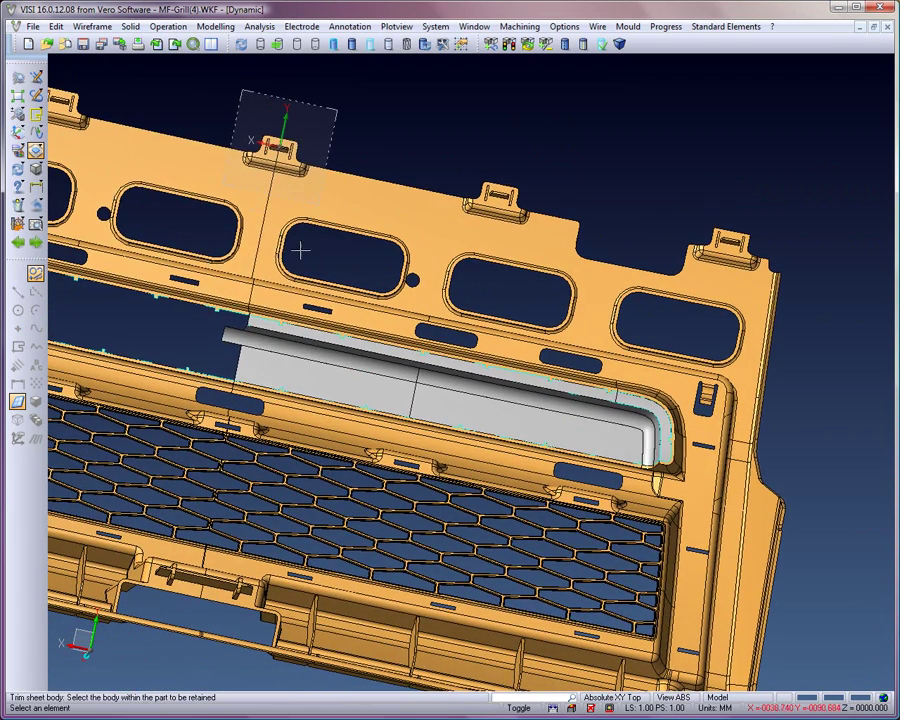
# Cut the slot's closing body with a plane through 0,0,0 with X normal.
pyautogui.click(216, 26)
pyautogui.click(240, 56)
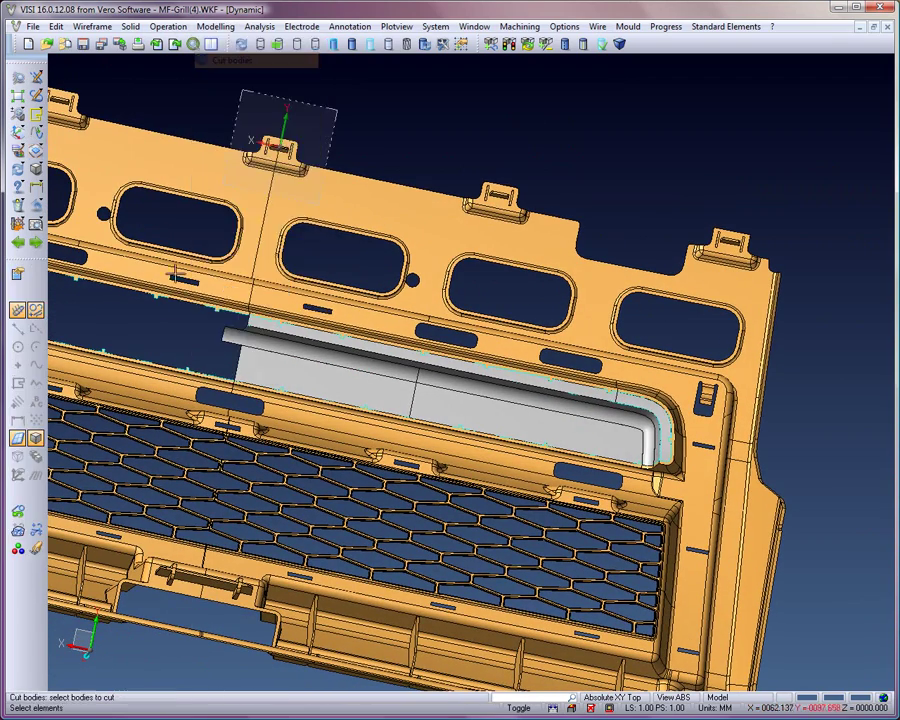
pyautogui.click(222, 333)
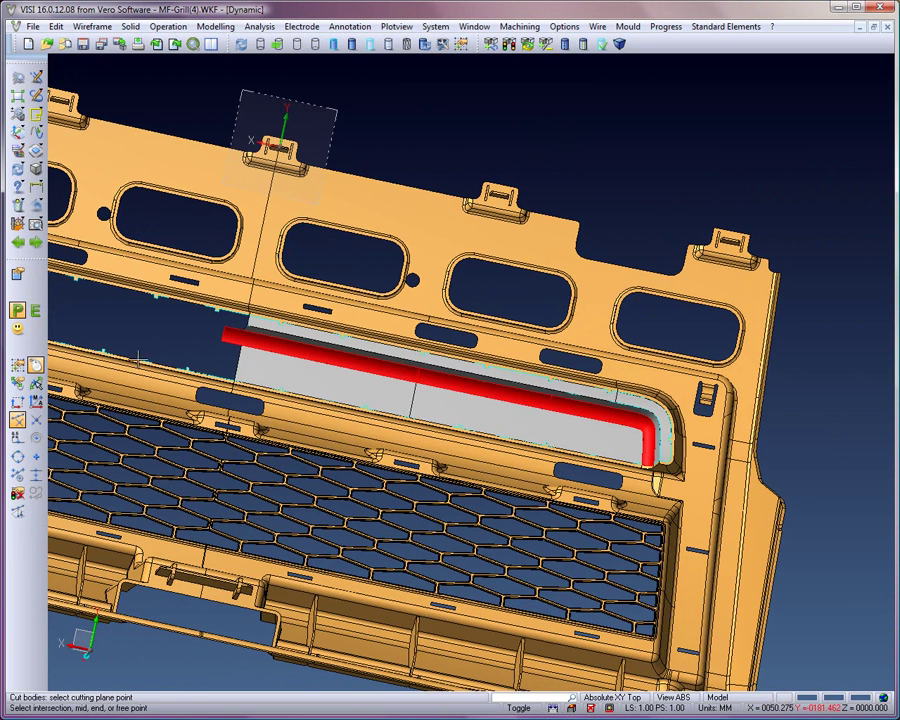
pyautogui.click(17, 400)
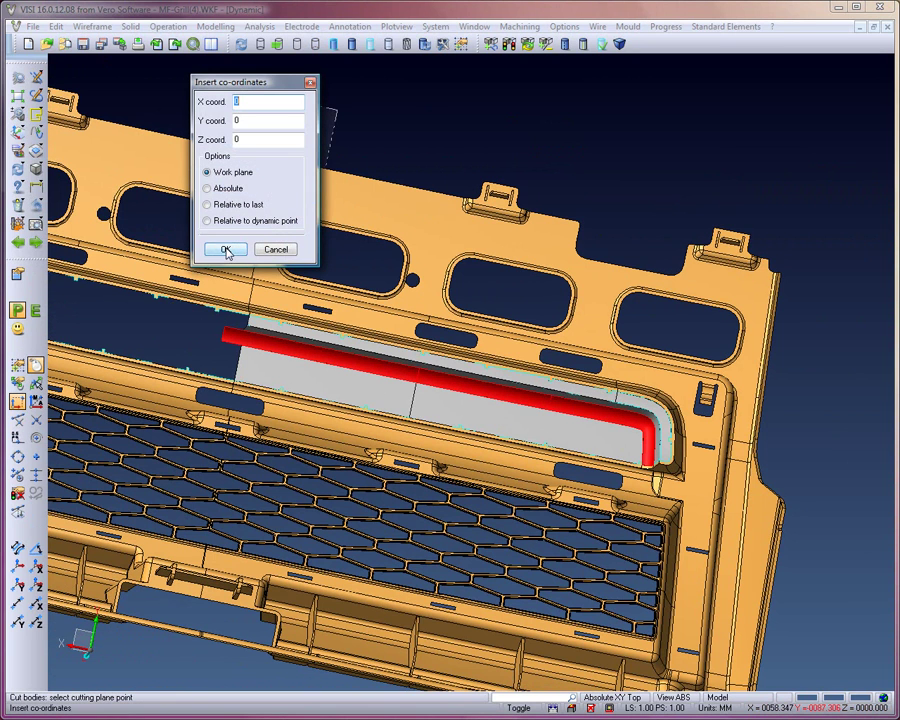
pyautogui.click(225, 250)
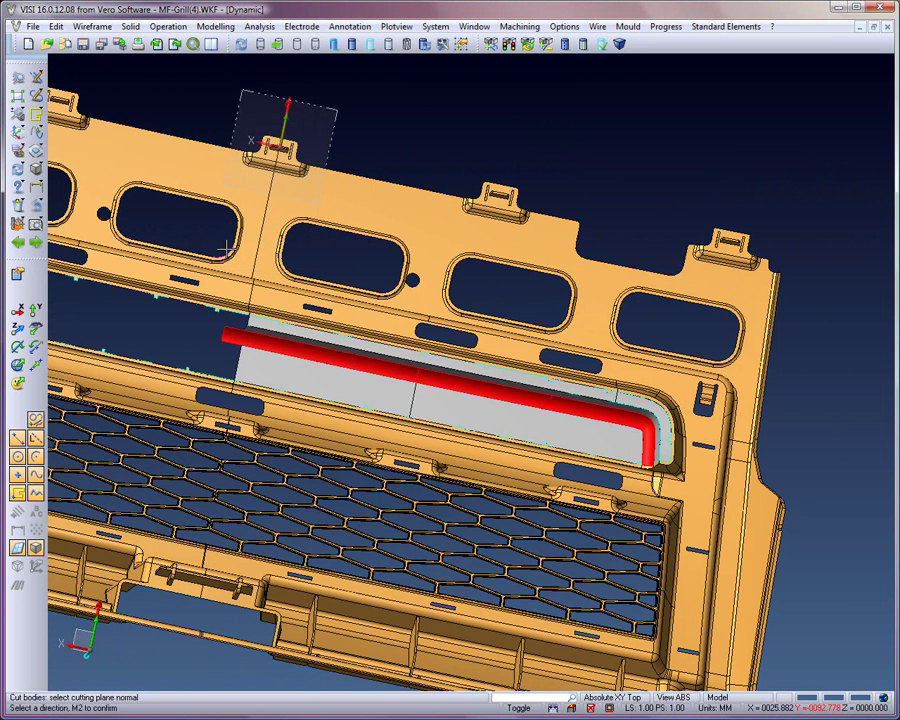
pyautogui.click(25, 312)
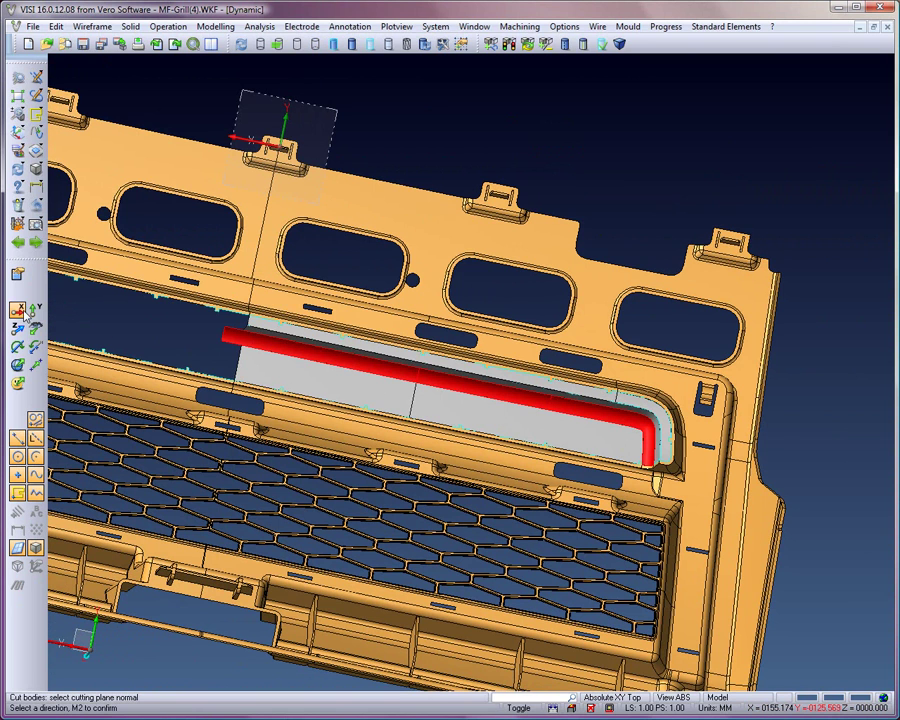
pyautogui.middleClick(149, 330)
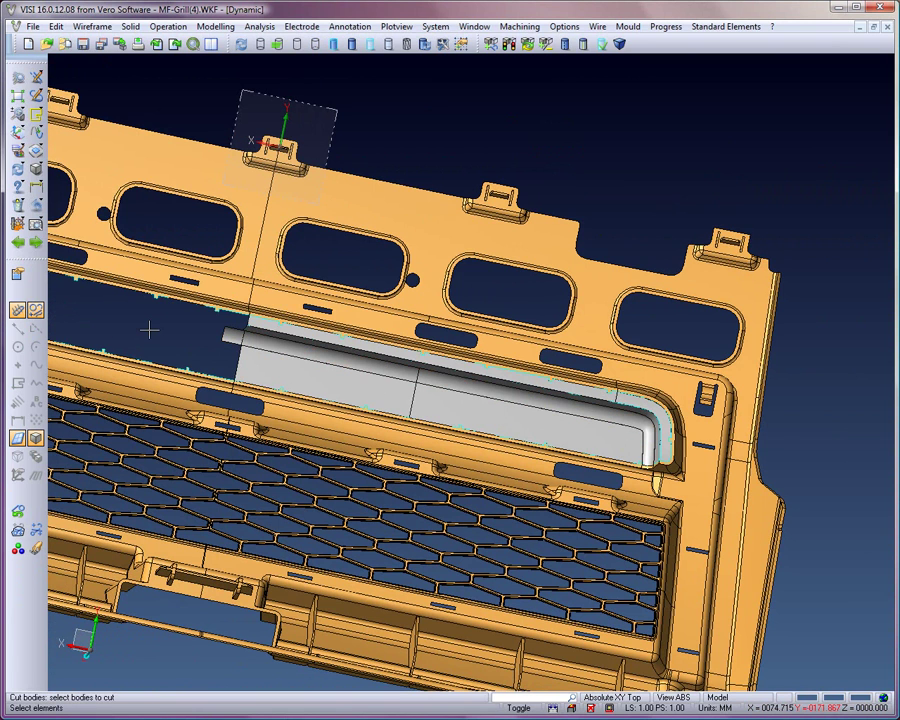
# Erase the unwanted half of the cut body.
pyautogui.click(17, 204)
pyautogui.moveTo(333, 400)
pyautogui.mouseDown(button='middle')
pyautogui.moveTo(349, 413)
pyautogui.moveTo(394, 419)
pyautogui.mouseUp(button='middle')
pyautogui.click(342, 425)
pyautogui.press('Escape')
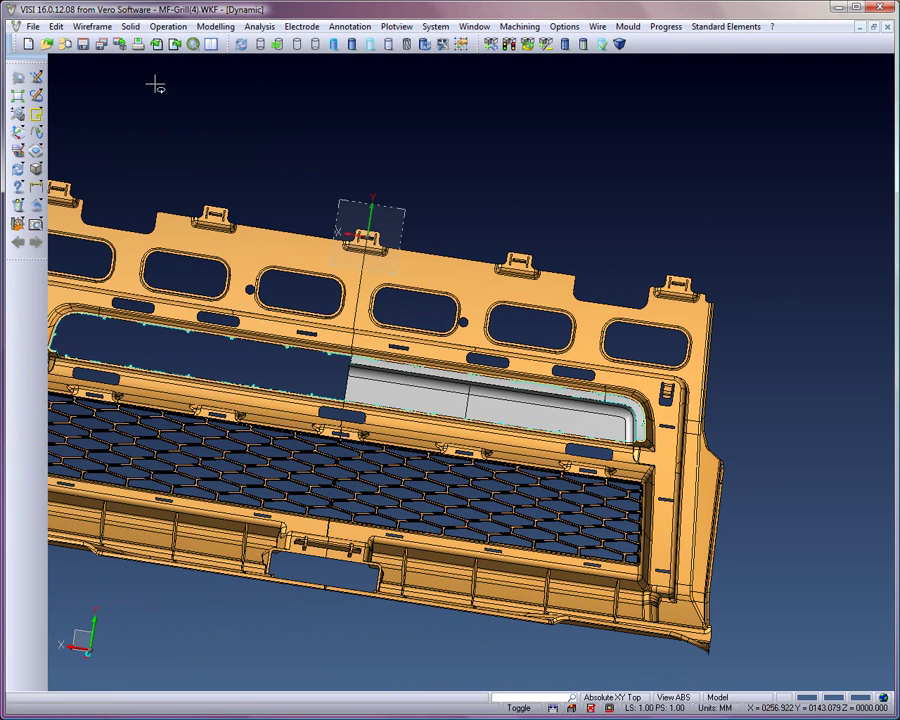
# Mirror the half closing surface about a plane through 0,0,0 with X normal.
pyautogui.click(56, 26)
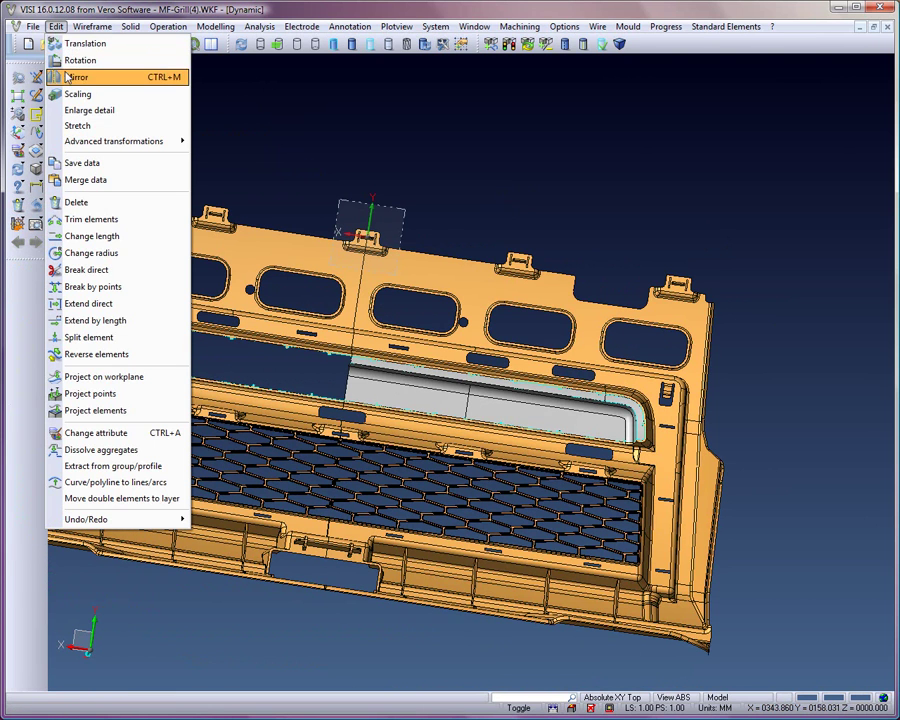
pyautogui.click(56, 77)
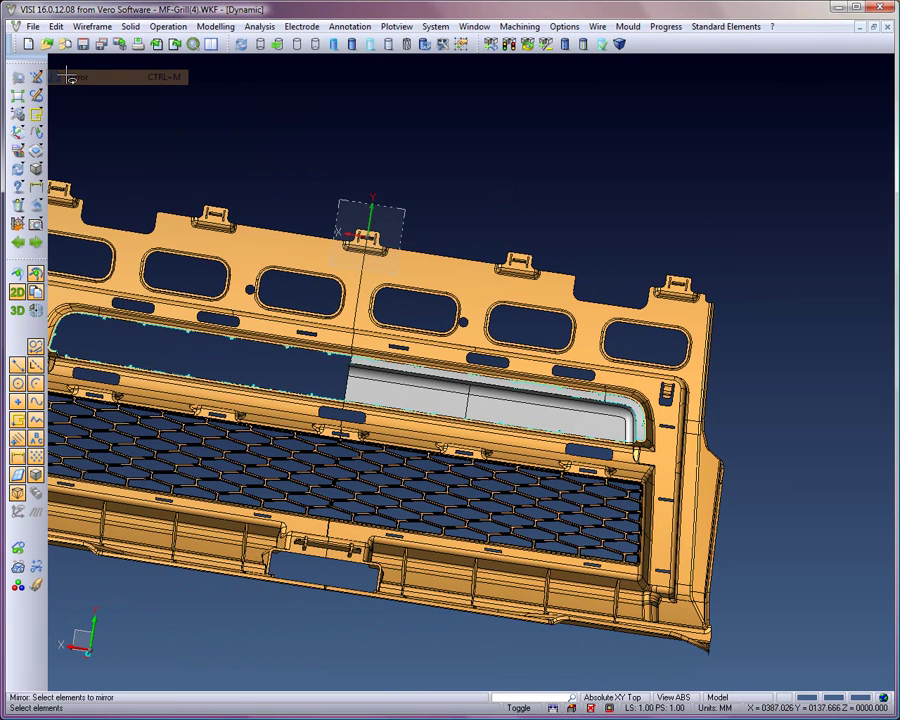
pyautogui.click(18, 584)
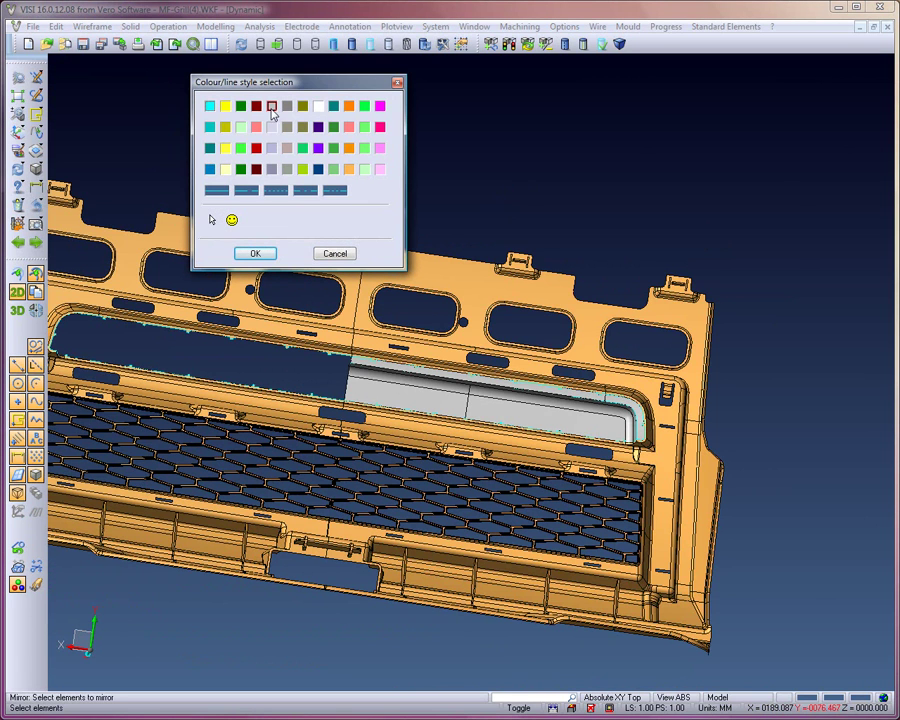
pyautogui.click(259, 250)
pyautogui.moveTo(305, 325); pyautogui.dragTo(683, 475)
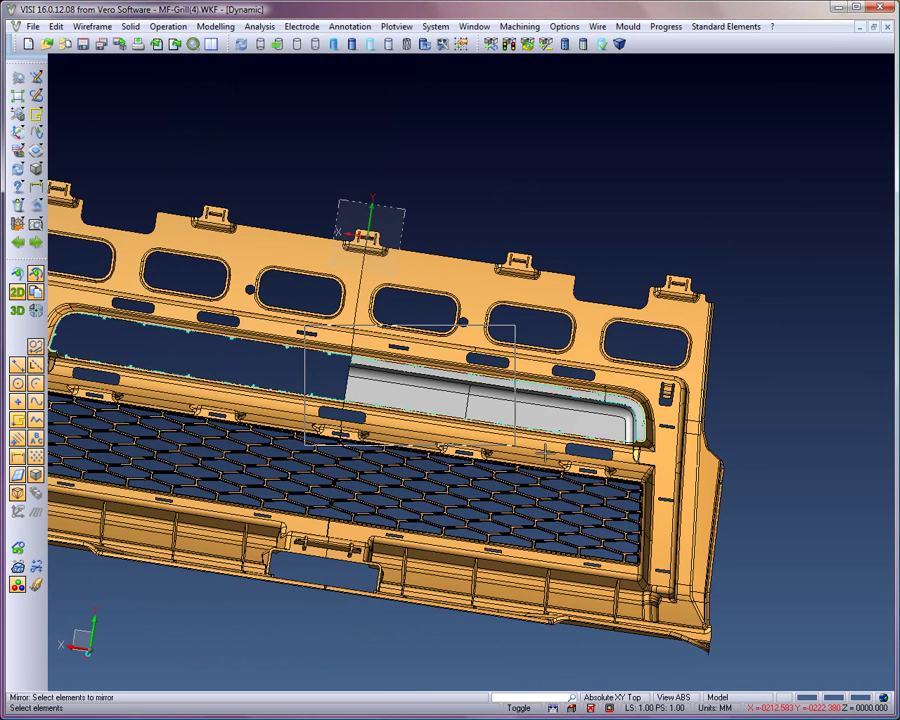
pyautogui.rightClick(681, 475)
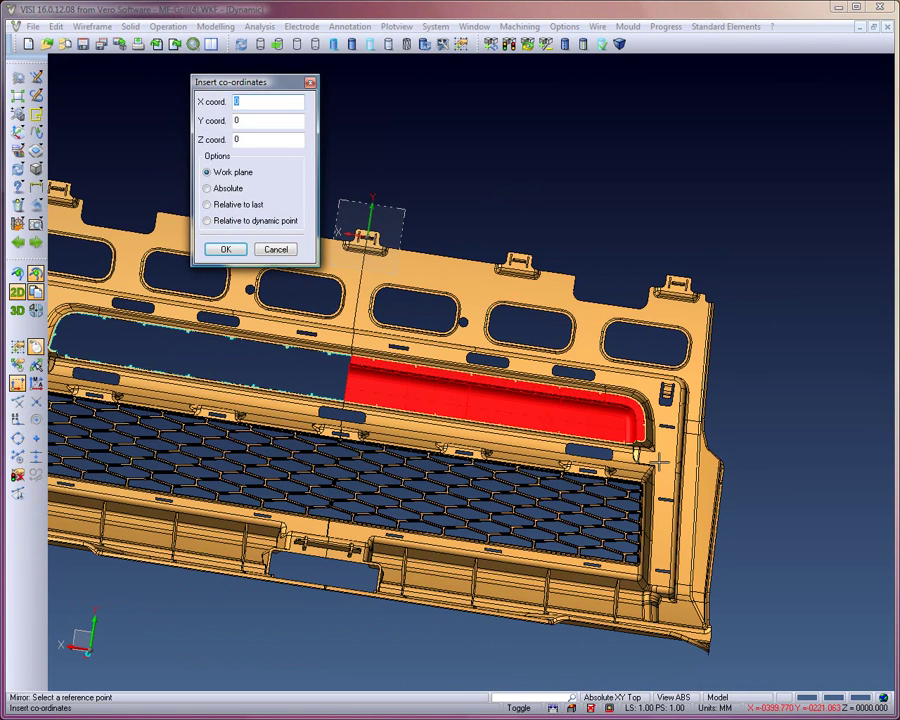
pyautogui.click(226, 249)
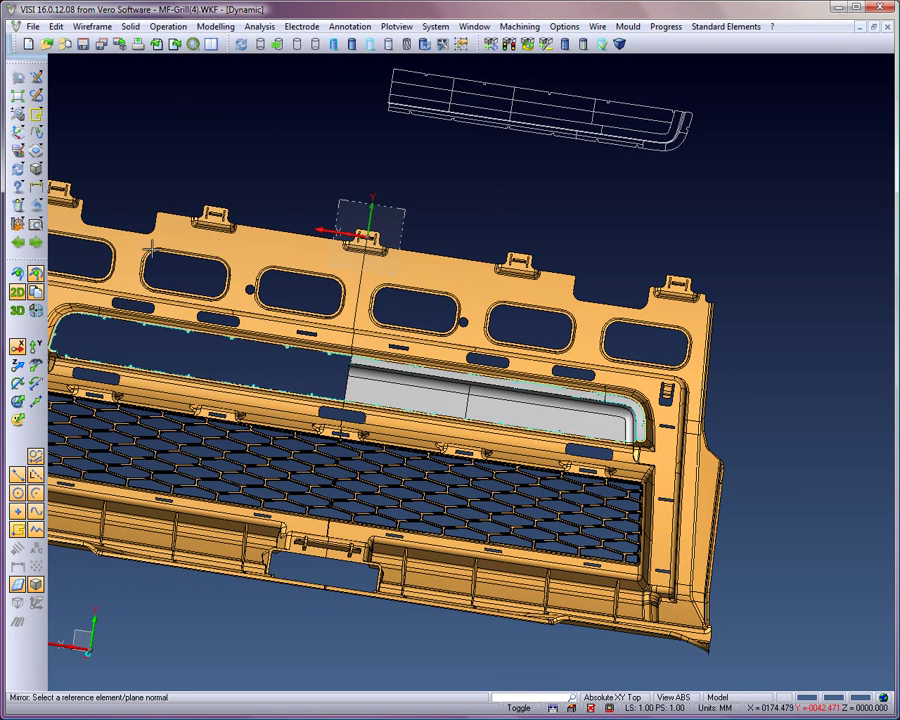
pyautogui.click(35, 346)
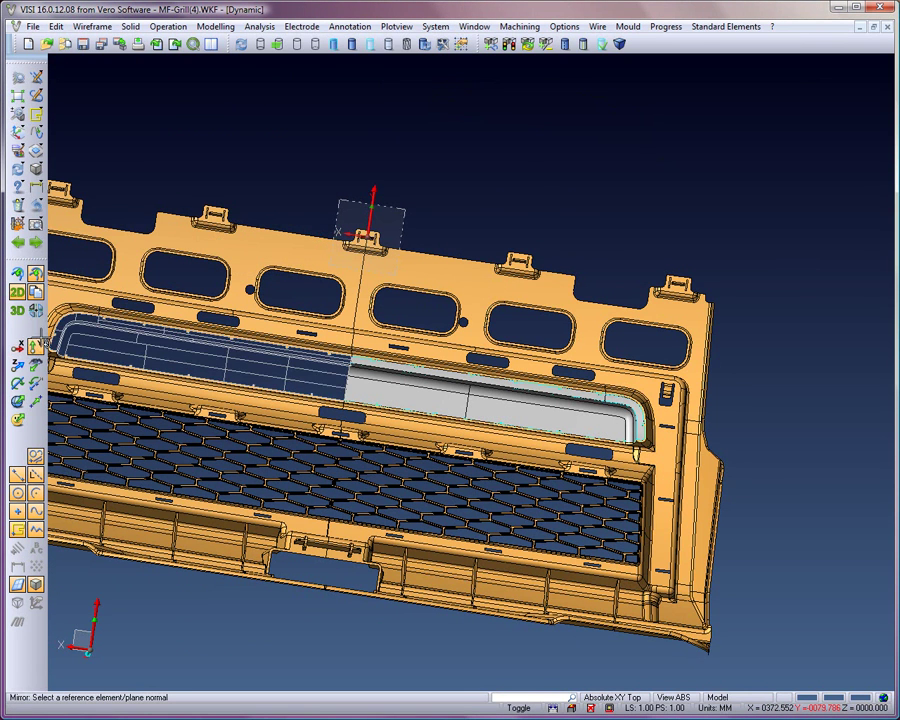
pyautogui.rightClick(302, 176)
pyautogui.moveTo(350, 432)
pyautogui.mouseDown(button='middle')
pyautogui.moveTo(316, 406)
pyautogui.moveTo(296, 412)
pyautogui.moveTo(330, 440)
pyautogui.moveTo(556, 474)
pyautogui.moveTo(510, 420)
pyautogui.moveTo(474, 454)
pyautogui.moveTo(502, 464)
pyautogui.mouseUp(button='middle')
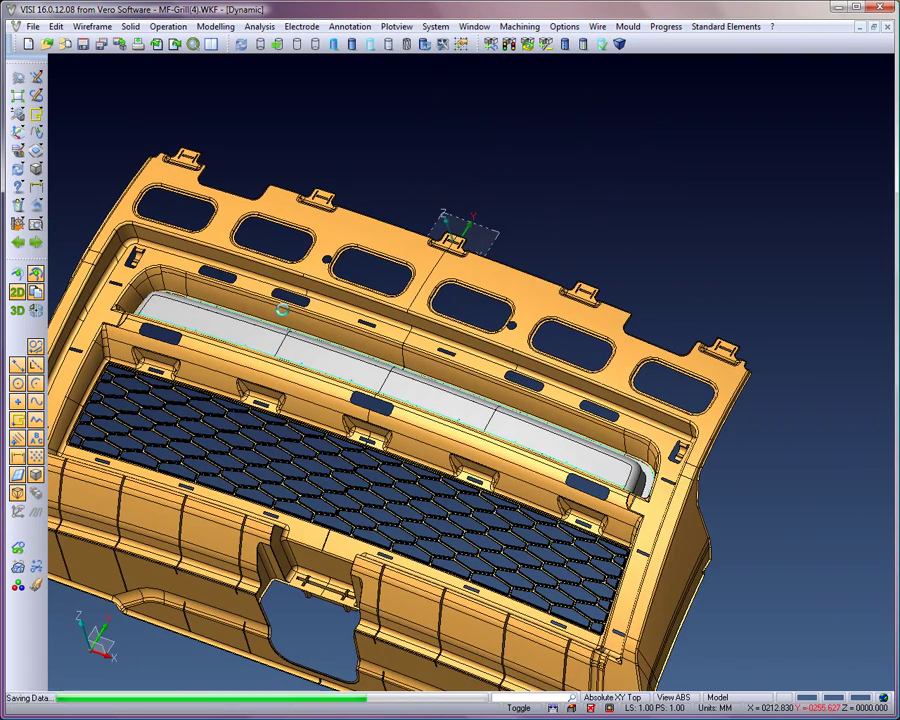
# Colour all visible entities of the grille green and fit the model in view.
pyautogui.moveTo(282, 310); pyautogui.dragTo(96, 192, button='middle')
pyautogui.click(18, 150)
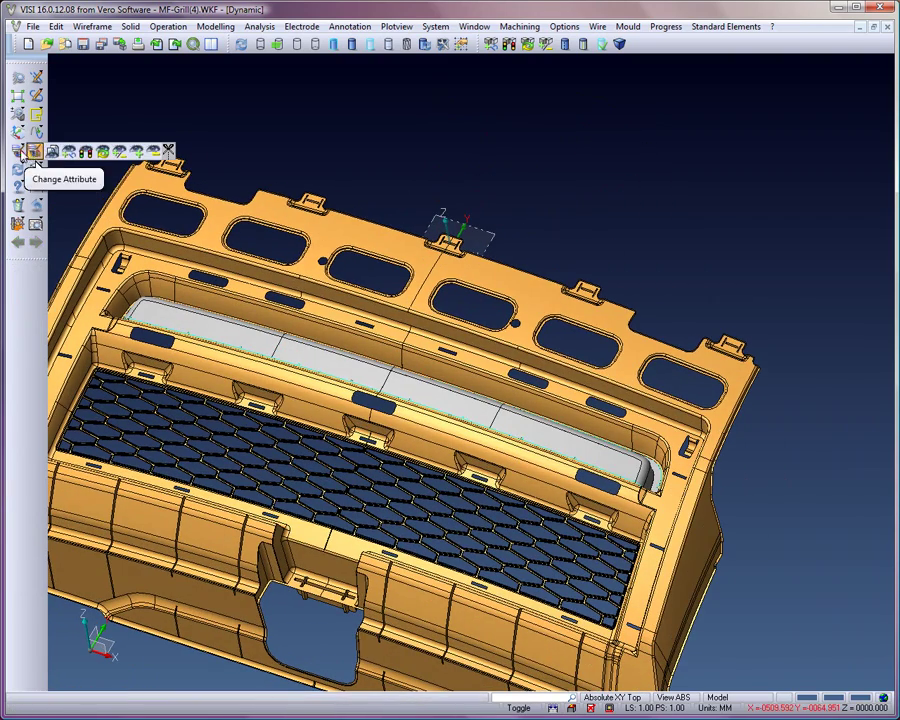
pyautogui.click(52, 151)
pyautogui.click(18, 77)
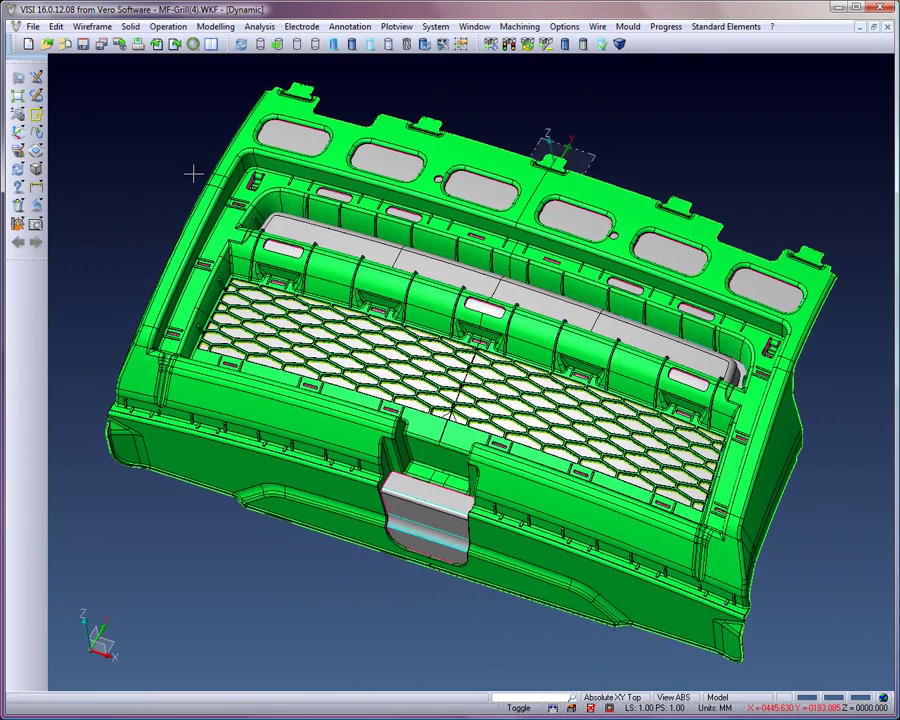
pyautogui.moveTo(193, 174); pyautogui.dragTo(193, 174, button='middle')
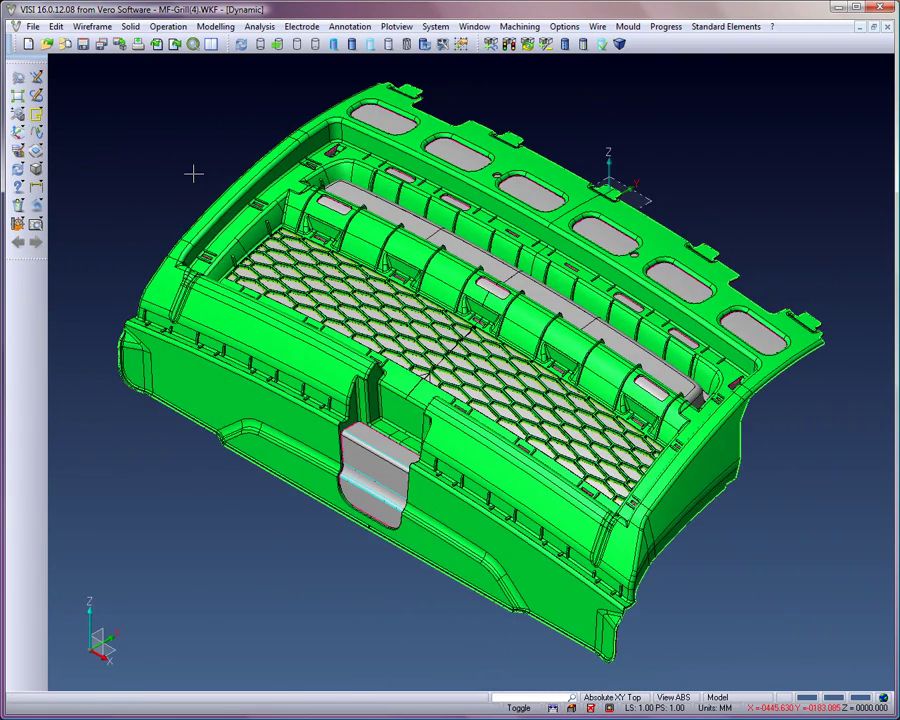